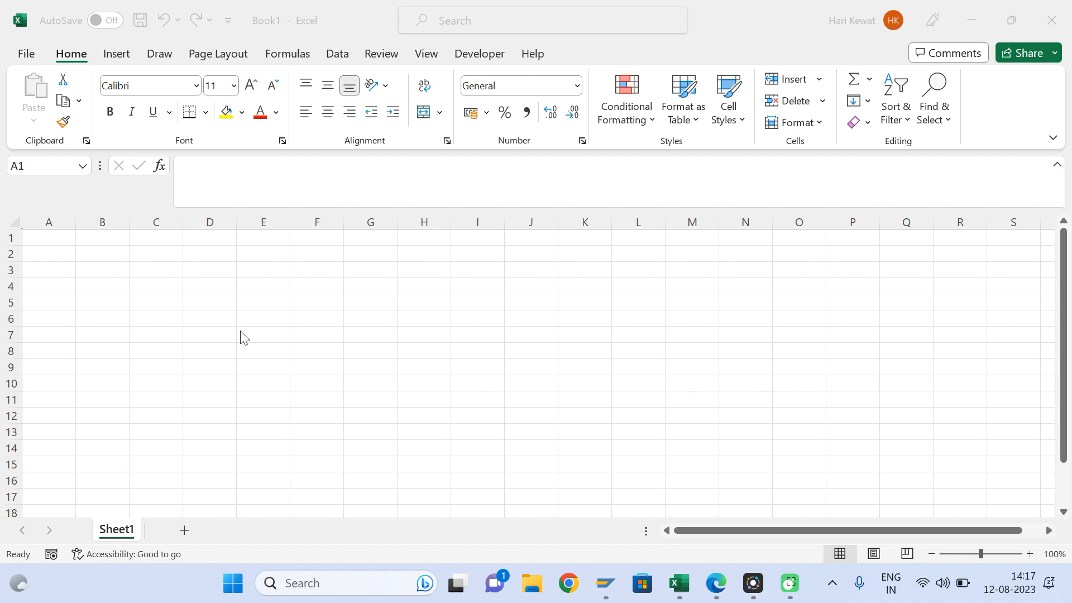
Enter 1 in cell A1 and "Create Asset" in cell B1 of the blank sheet.
click(108, 237)
key(Left)
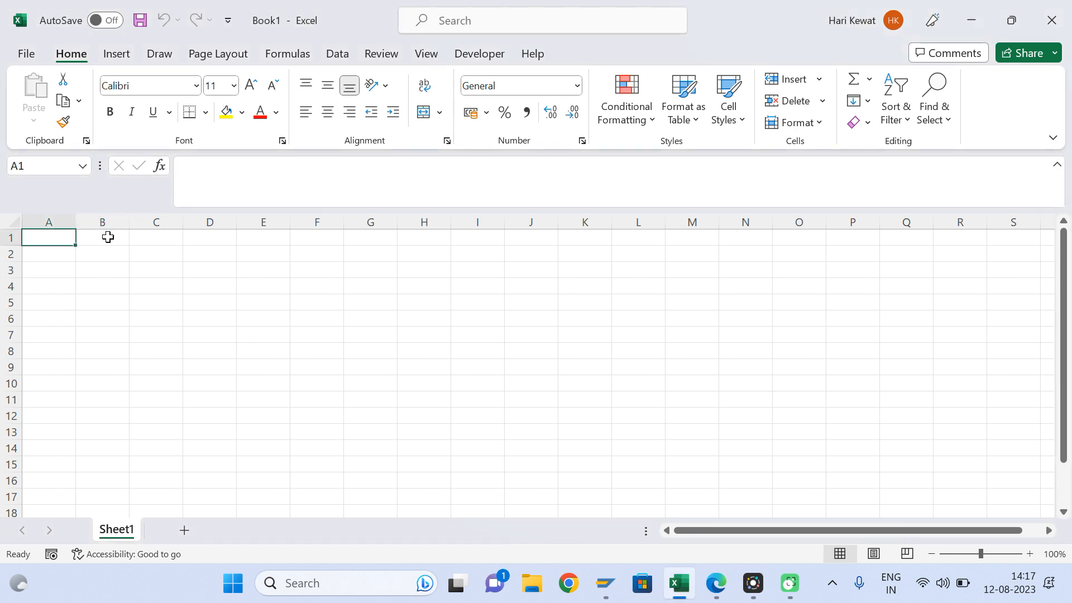
key(Right)
key(Left)
text(1)
key(Tab)
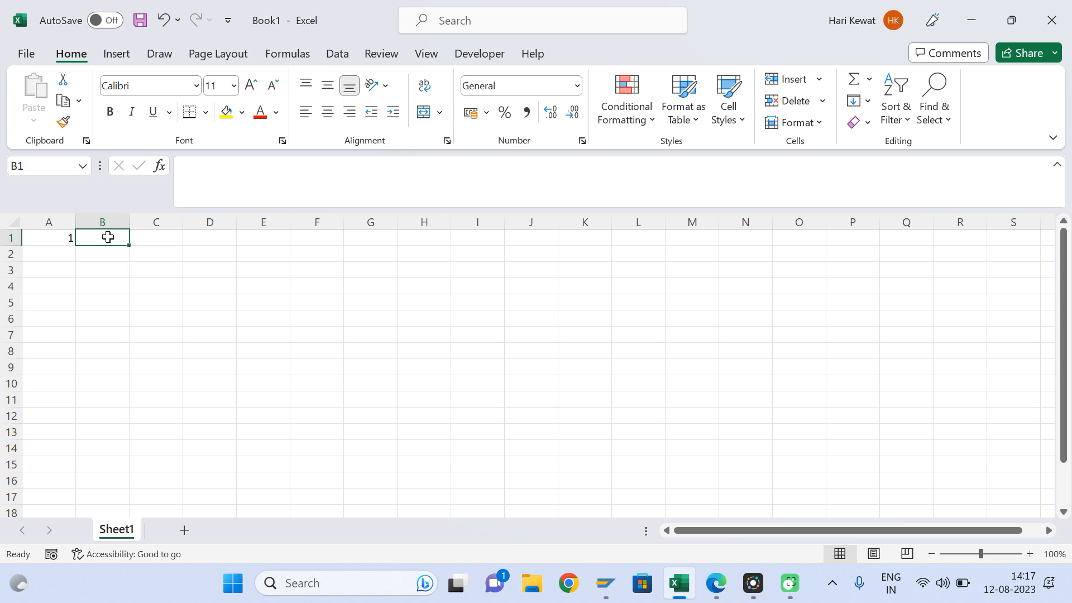
text(Create)
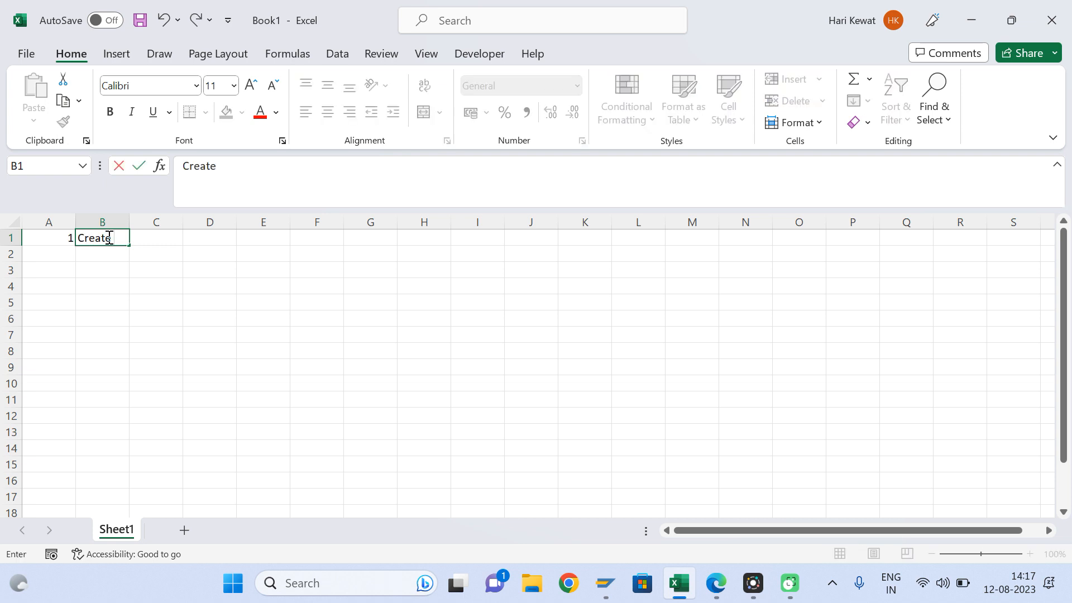
text( Asset)
key(Tab)
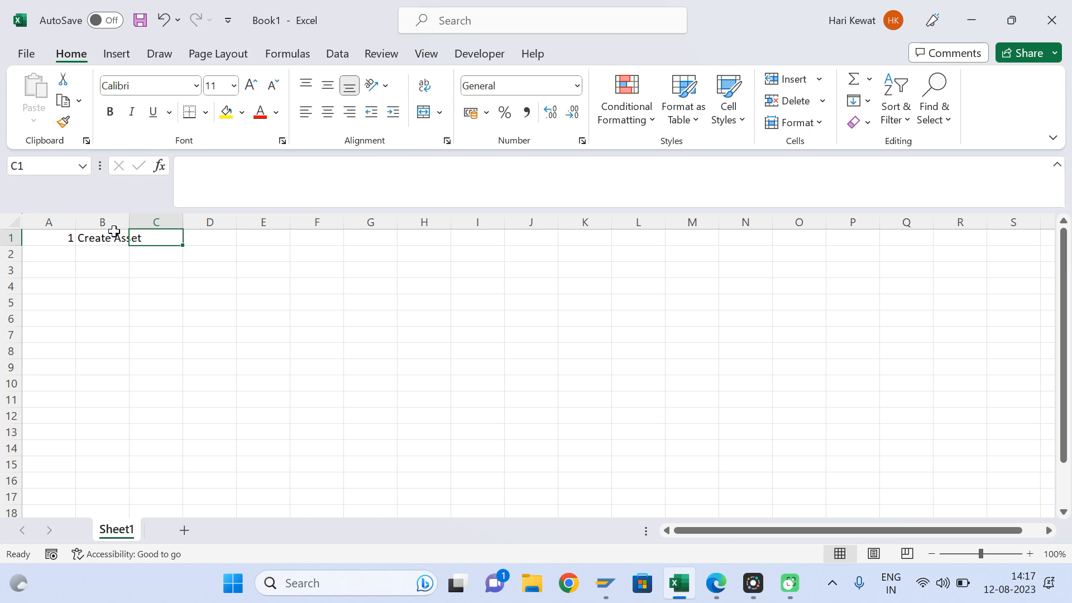
Fit column B to its text and enter AS01 in cell C1.
double_click(129, 222)
text(AS01)
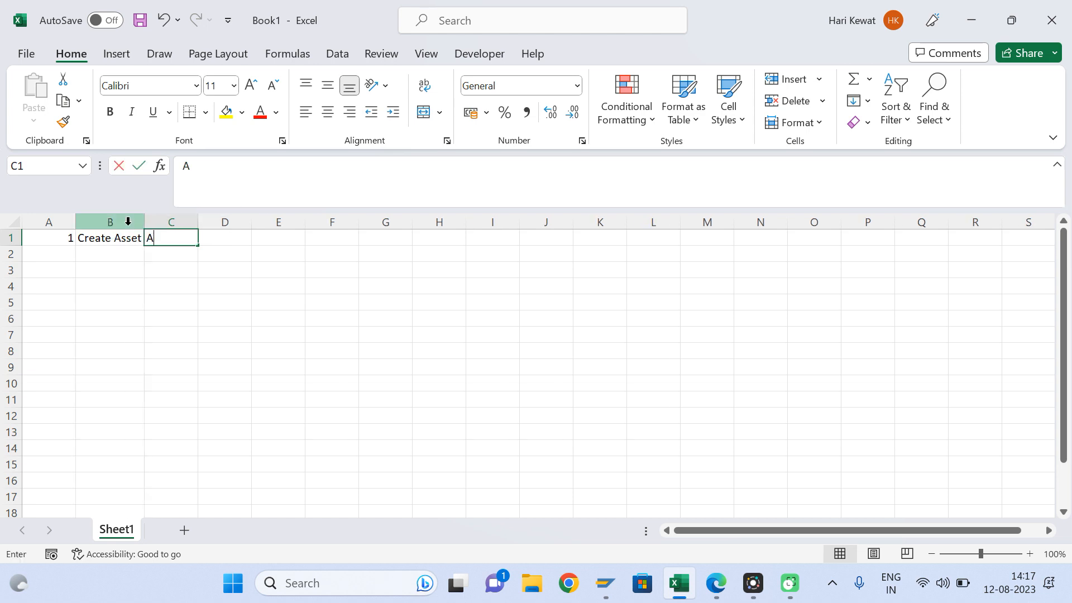
key(Return)
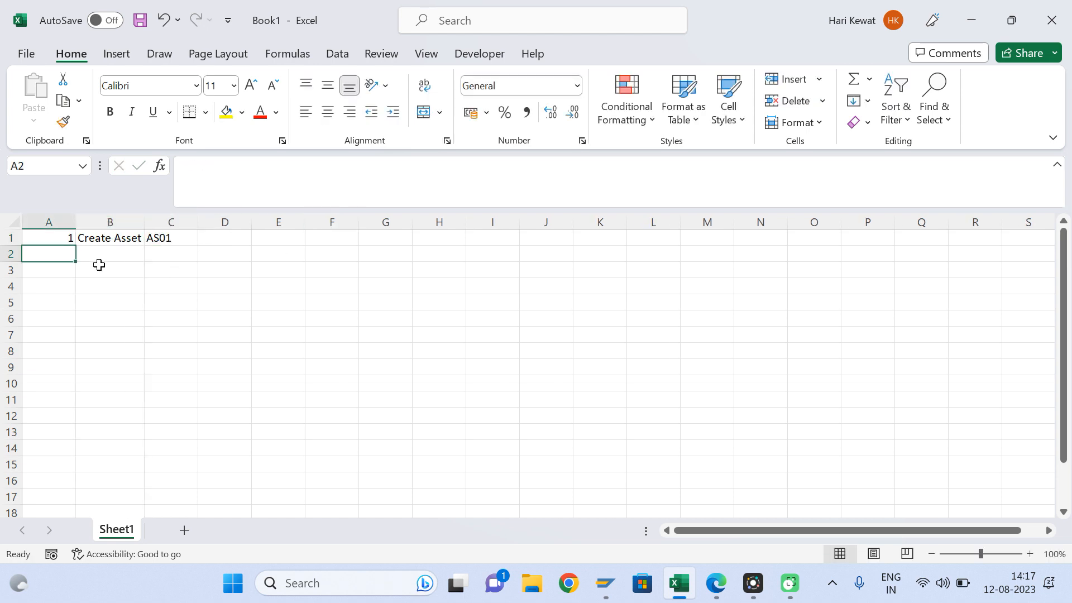
click(136, 238)
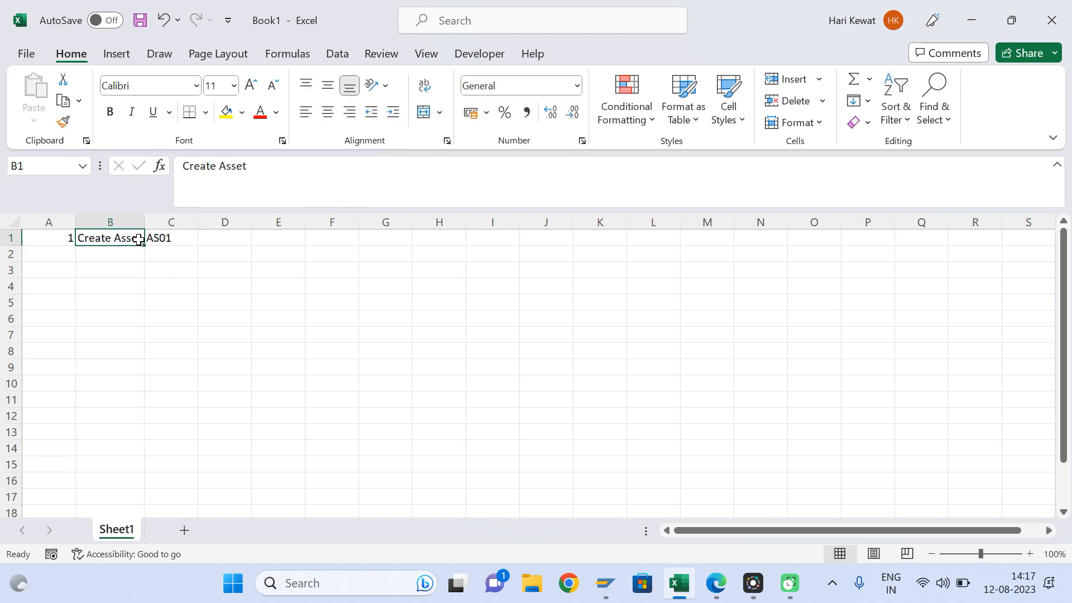
click(229, 233)
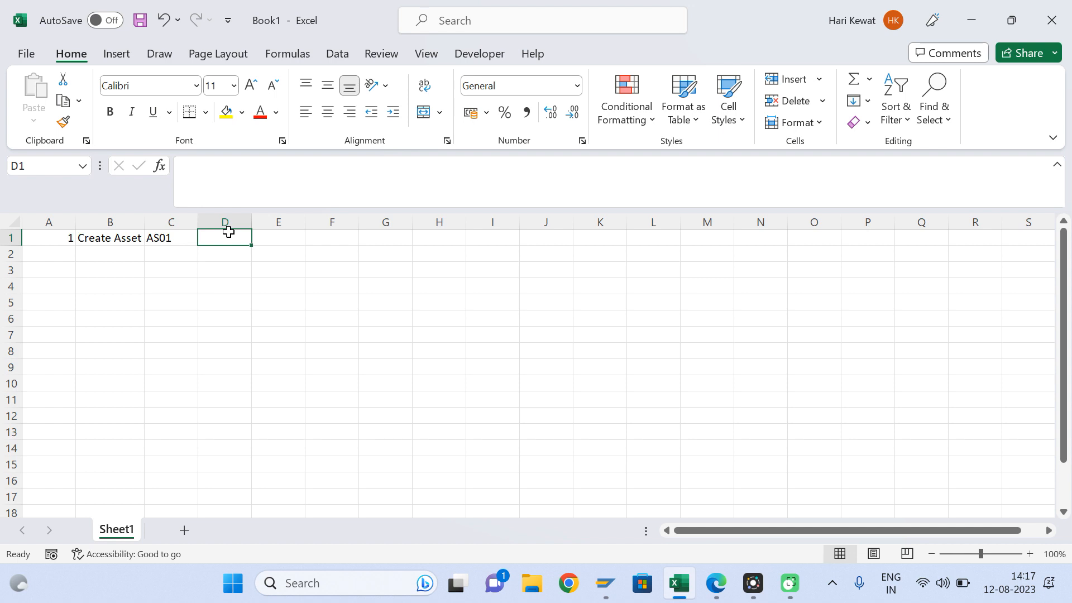
click(114, 240)
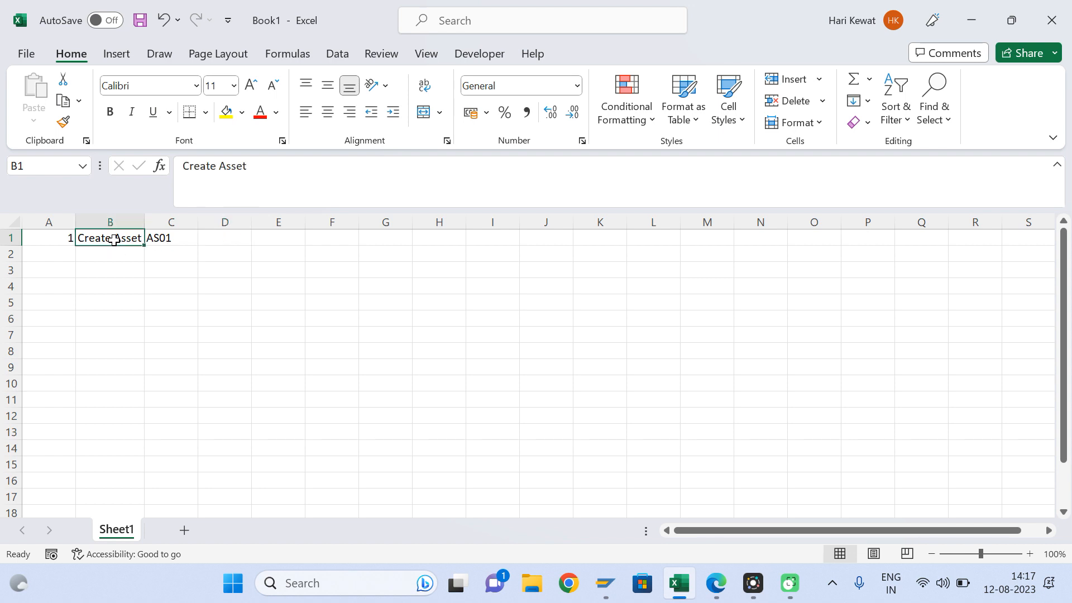
Switch to the SAP Fiori Apps Reference Library in Edge, search for AS01 and open the Create Asset app details.
click(715, 584)
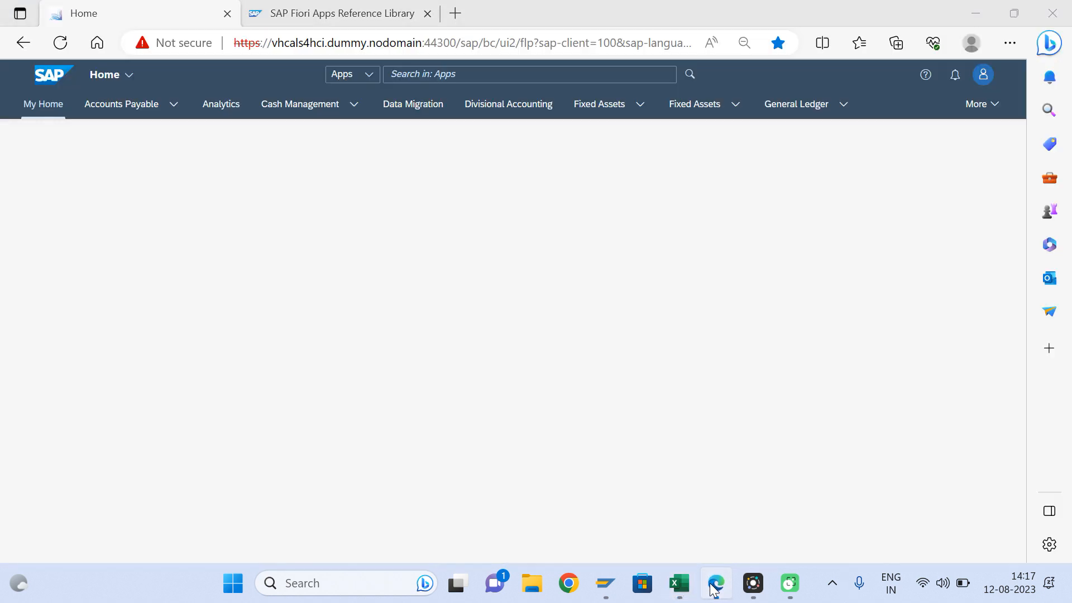
click(365, 12)
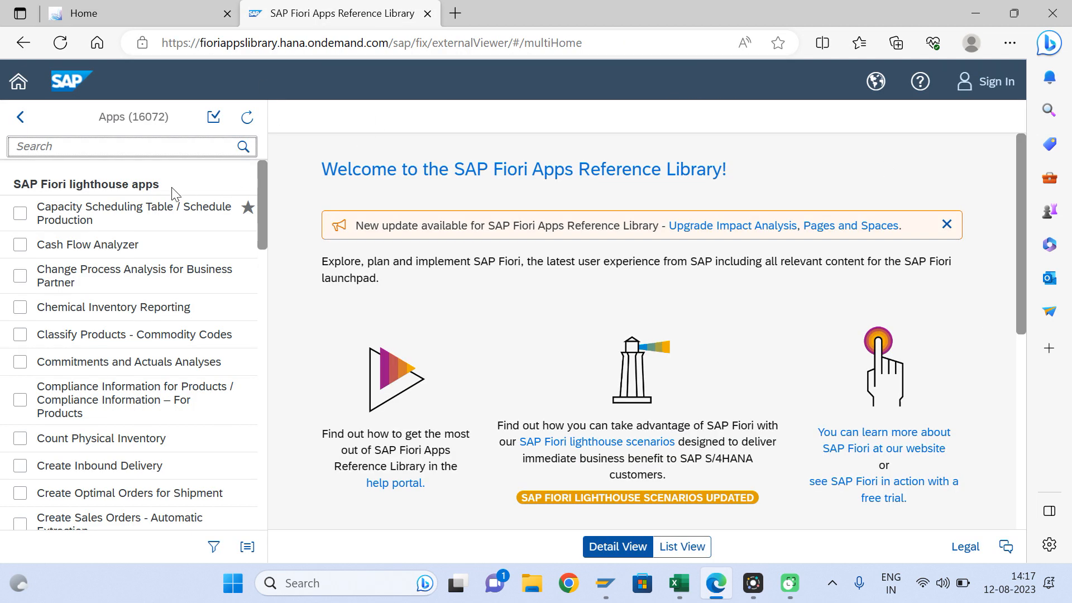
click(22, 146)
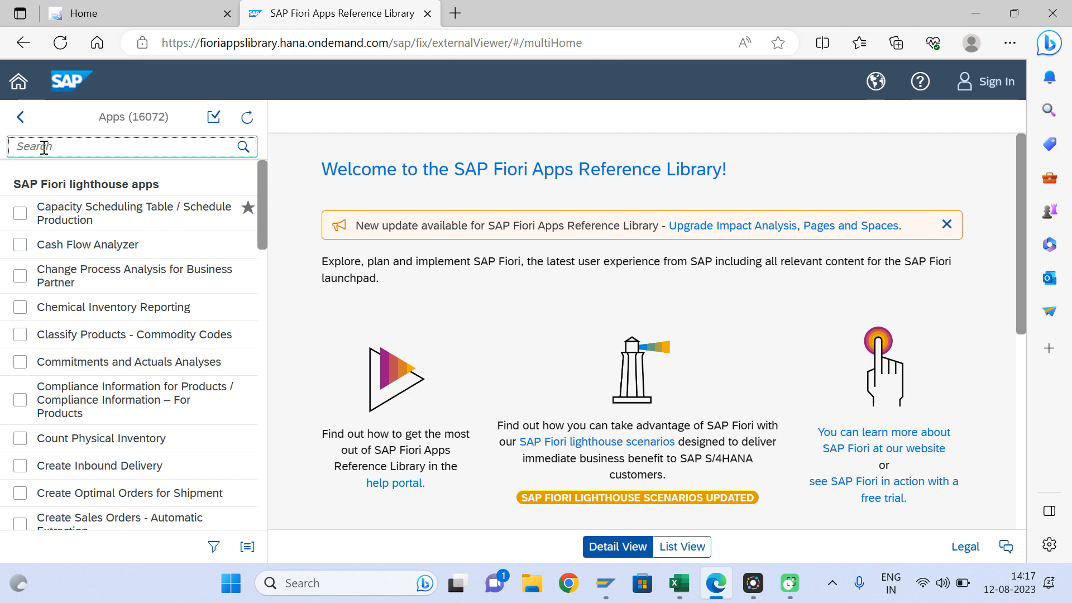
text(AS01)
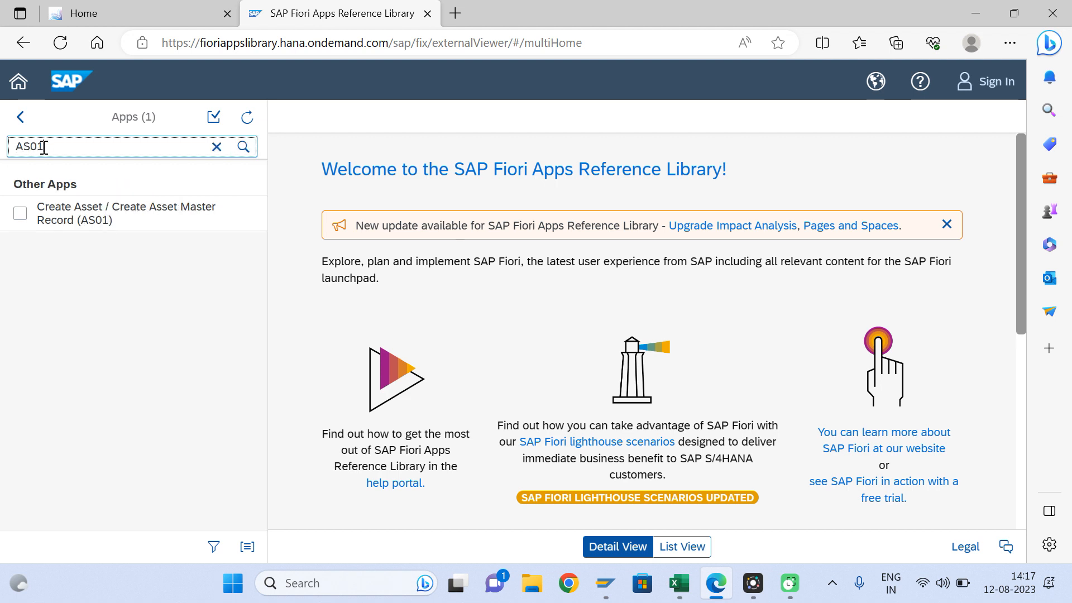
click(126, 212)
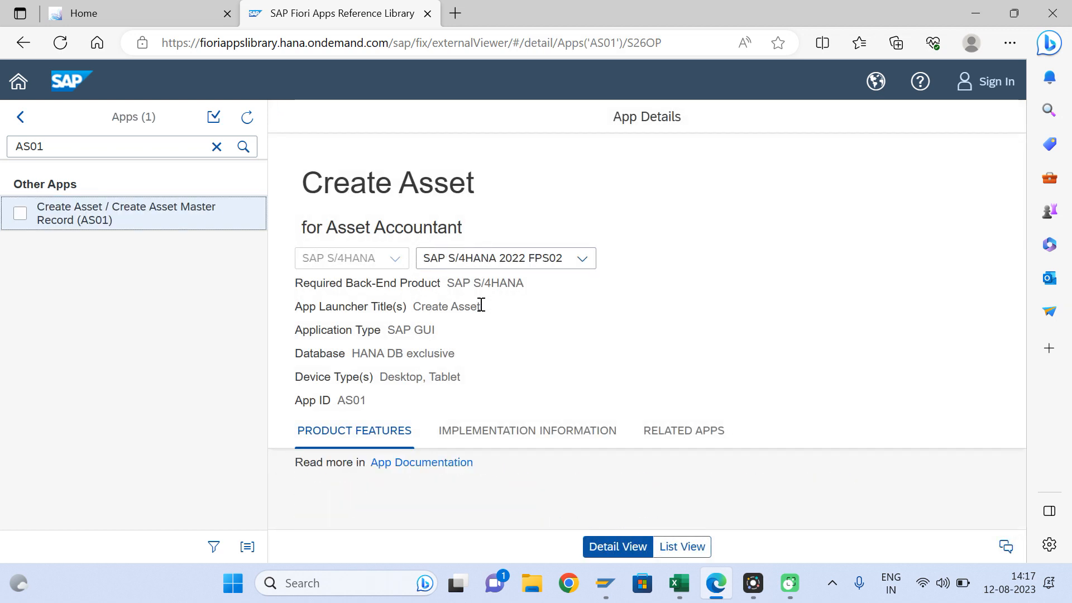
Copy the app launcher title "Create Asset" and search for it among the apps on the SAP Fiori home page.
drag(481, 307, 410, 314)
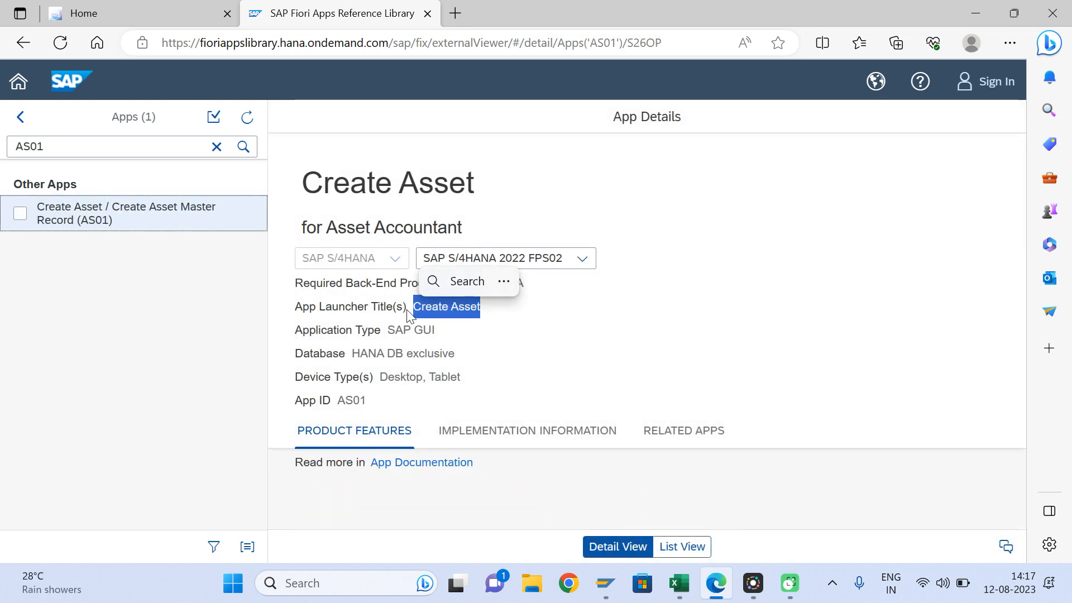
key(ctrl+c)
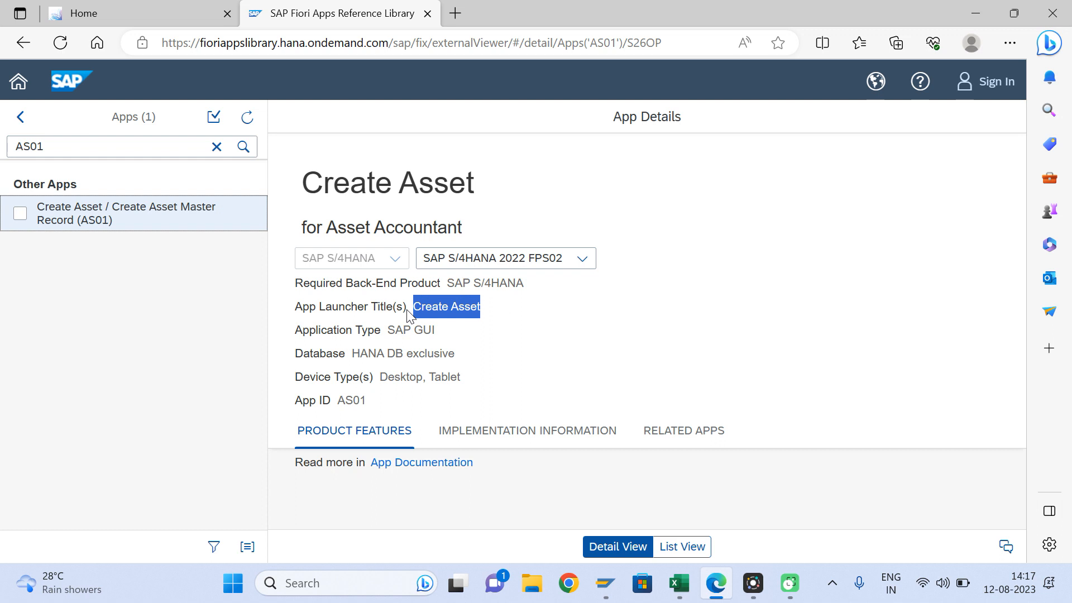
click(187, 10)
click(408, 67)
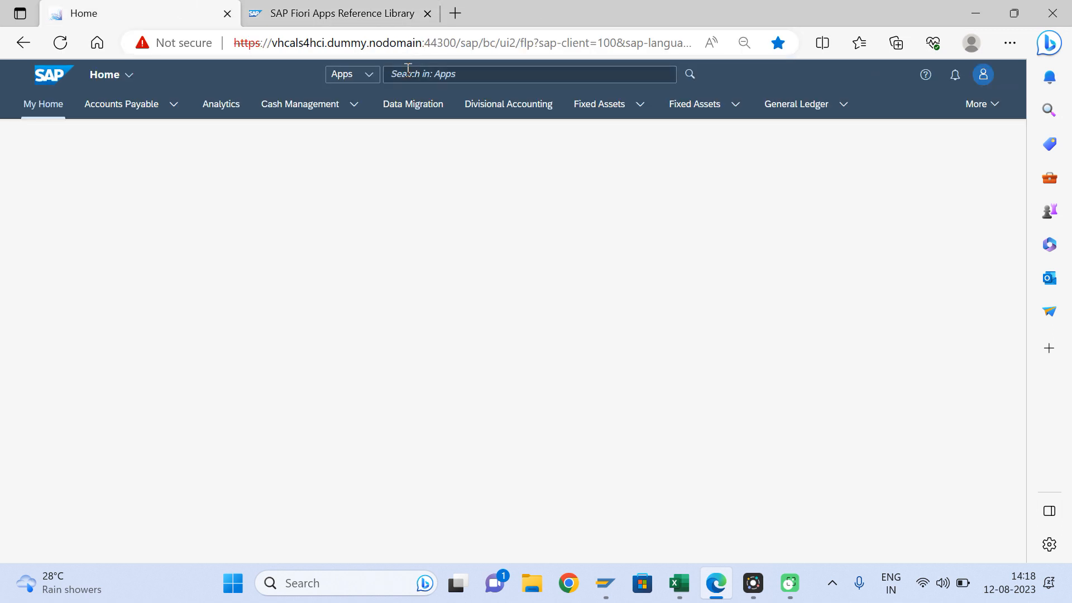
key(ctrl+v)
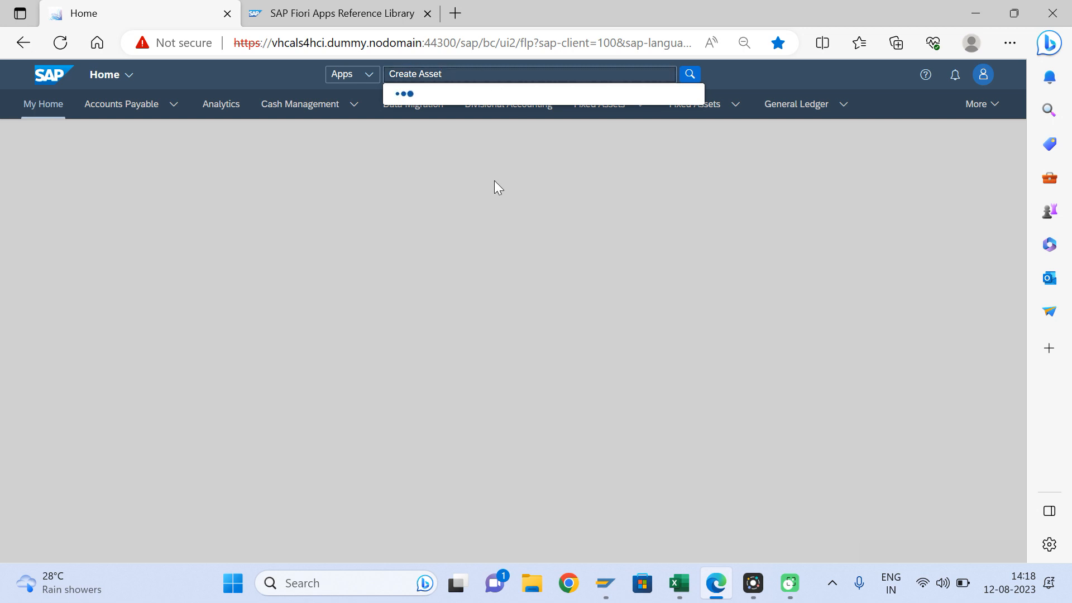
Recheck the launcher title in the reference library, and open the Create Asset app from the home page search suggestions.
click(366, 7)
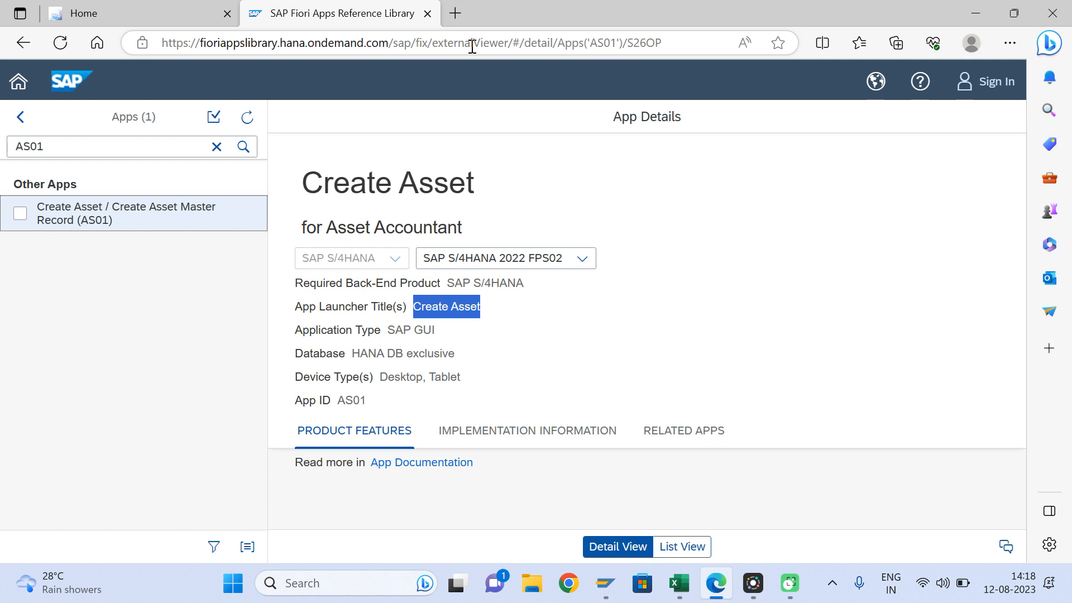
click(132, 9)
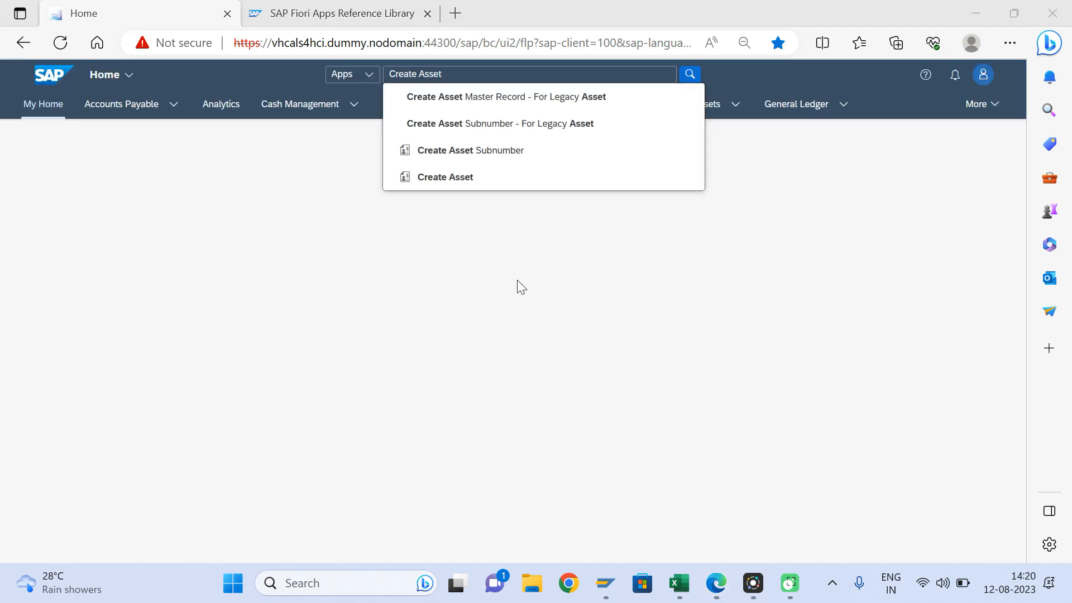
click(446, 177)
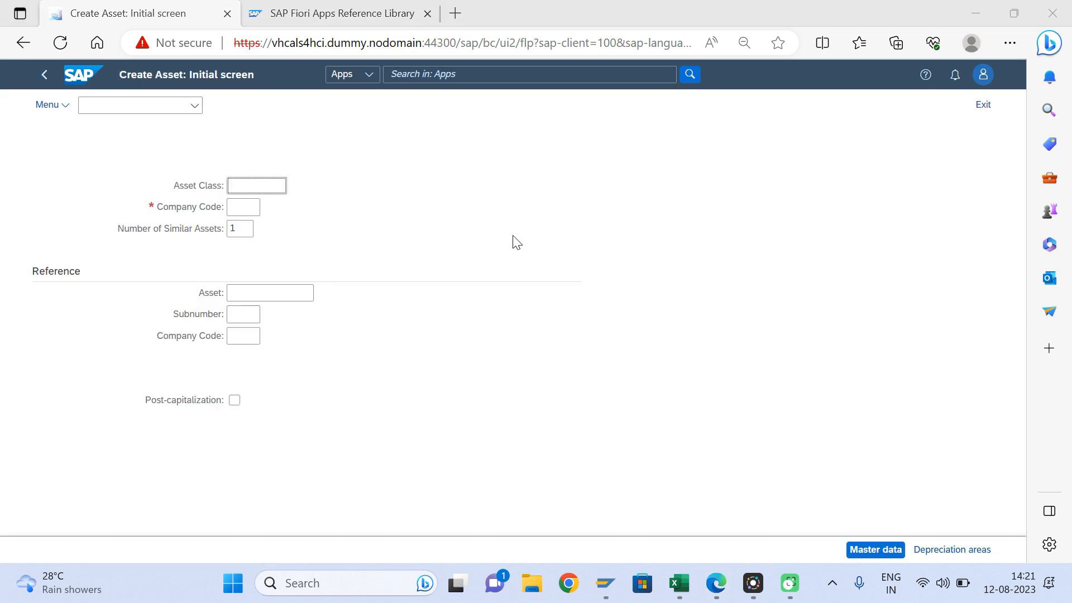
Set the asset class to BUILDING and the company code to TM99, and continue to the asset's master data.
click(260, 191)
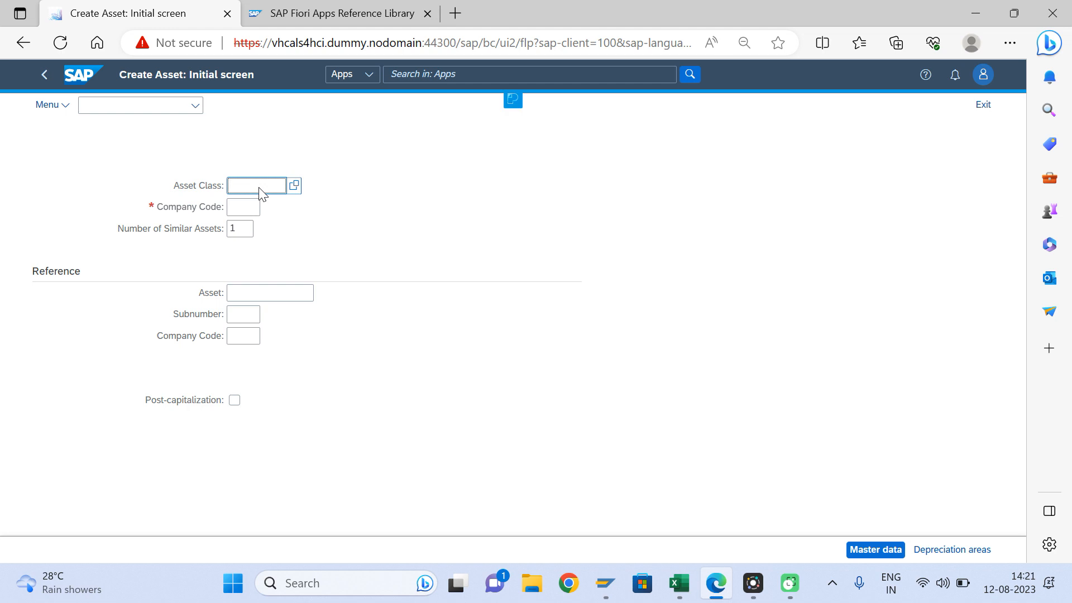
text(BUILDING)
click(245, 209)
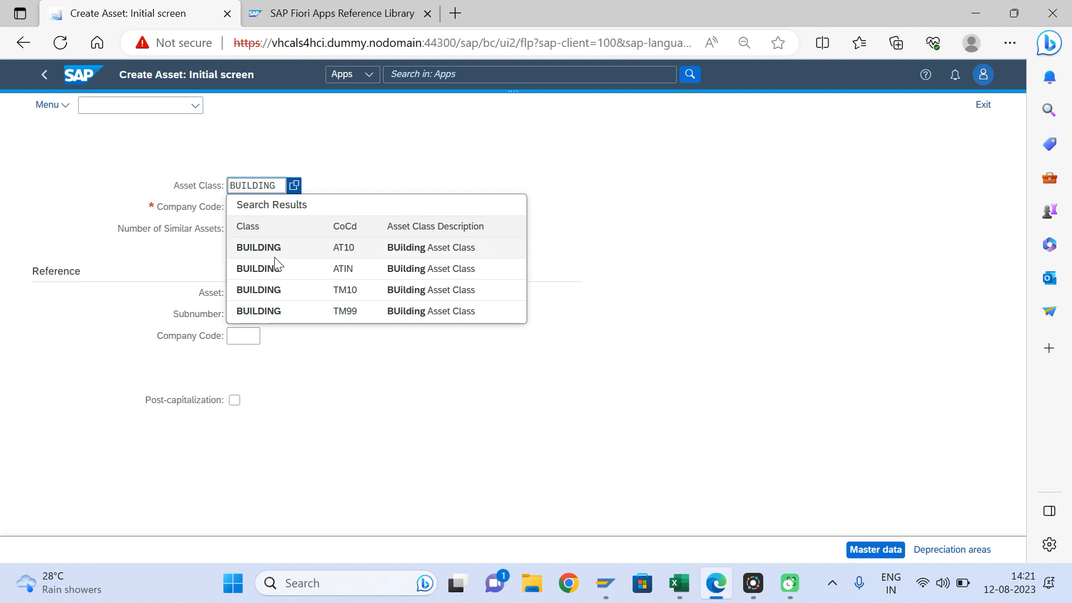
click(270, 311)
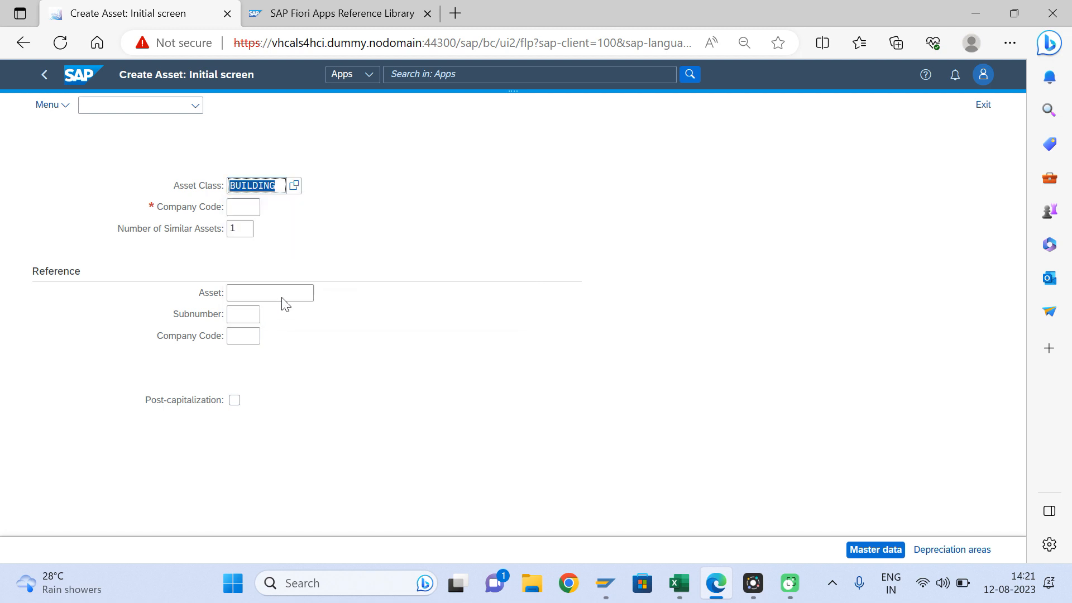
click(239, 208)
text(TM99)
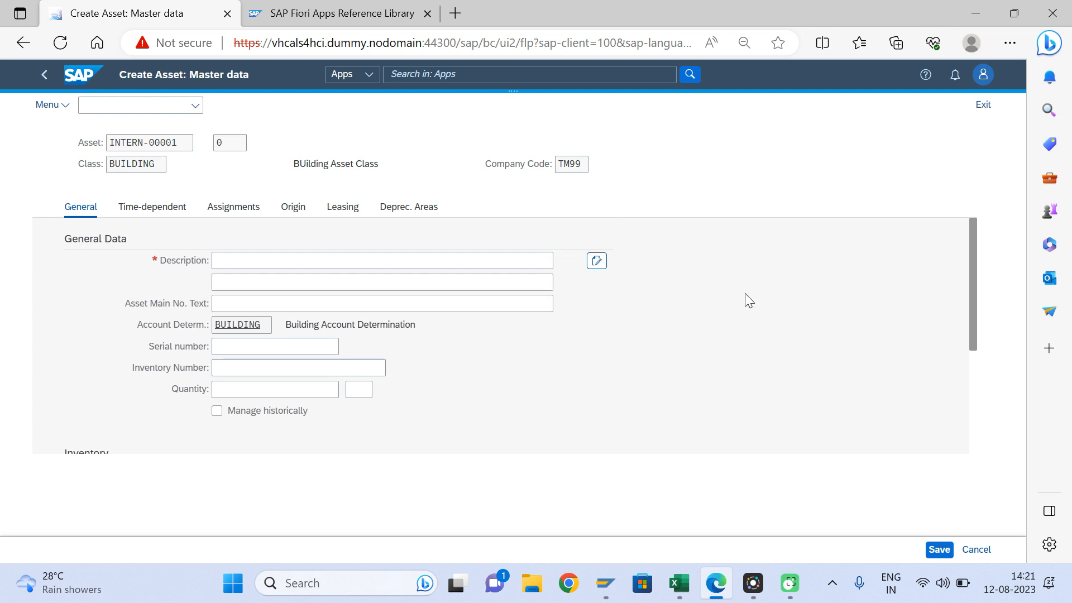
Enter "RMZ Building - HYD" as the asset description in the general data.
click(228, 262)
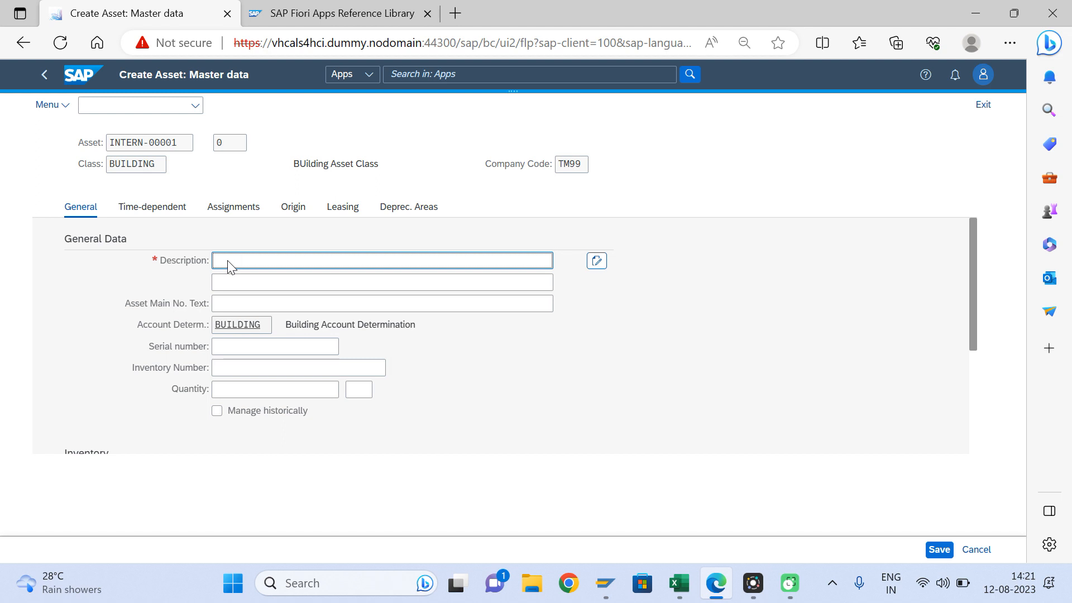
text(RMZ  Building - HD)
key(BackSpace)
text(YD)
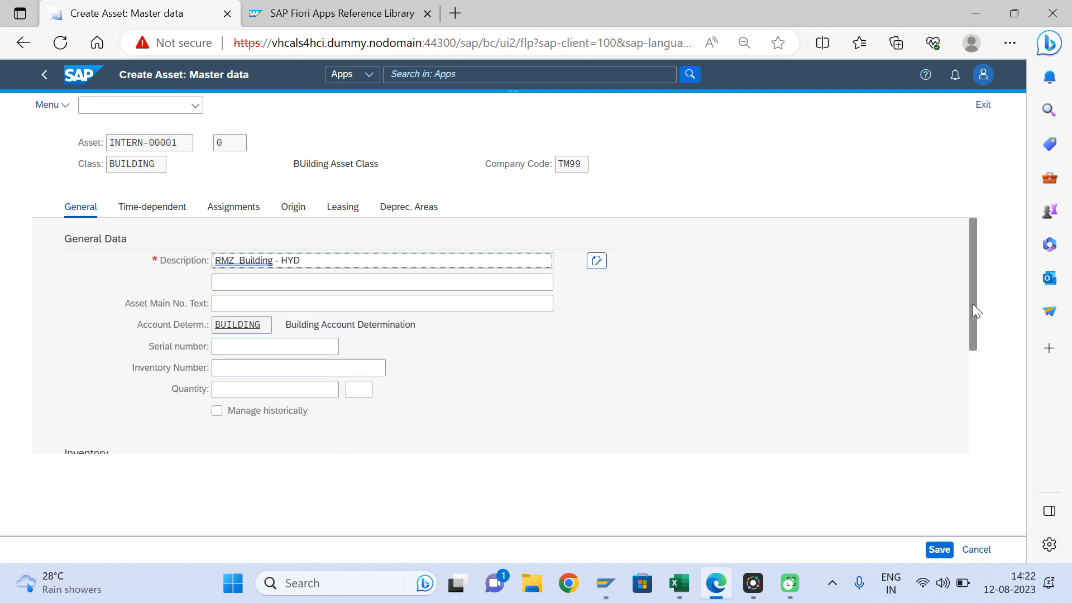
mouse_move(972, 304)
mouse_down()
mouse_move(971, 447)
mouse_move(959, 289)
mouse_up()
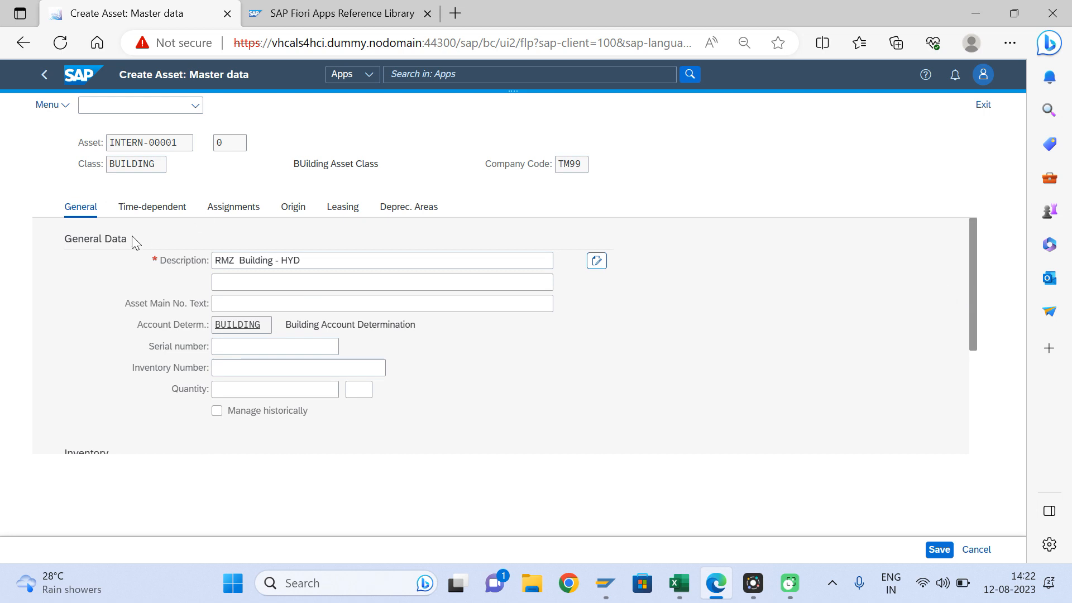
Assign cost center TM99CAR010 in the asset's time-dependent data, choosing it from the value help.
click(155, 211)
click(237, 285)
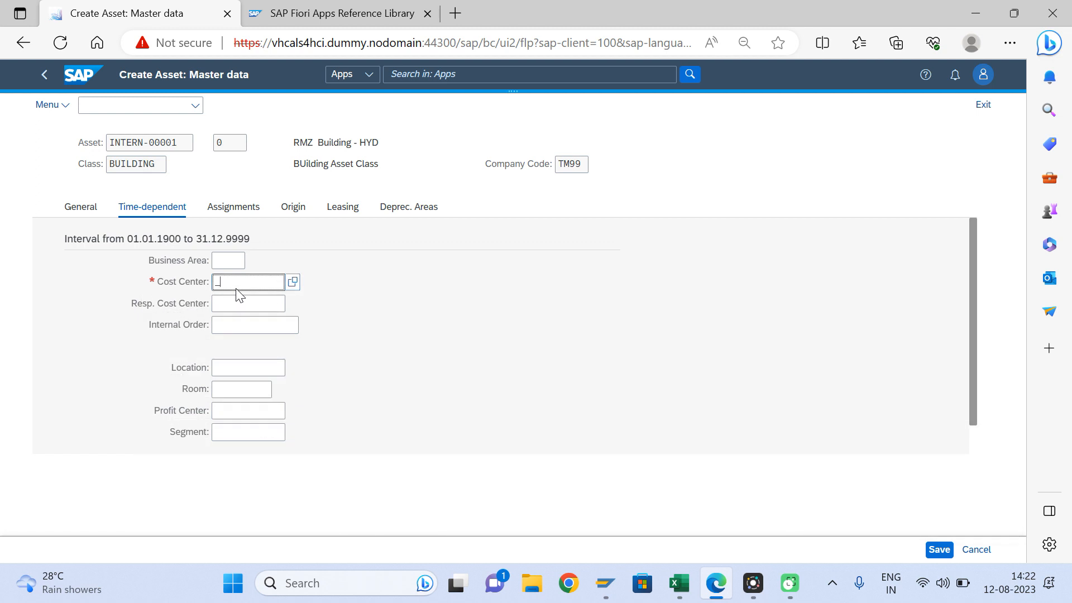
key(F4)
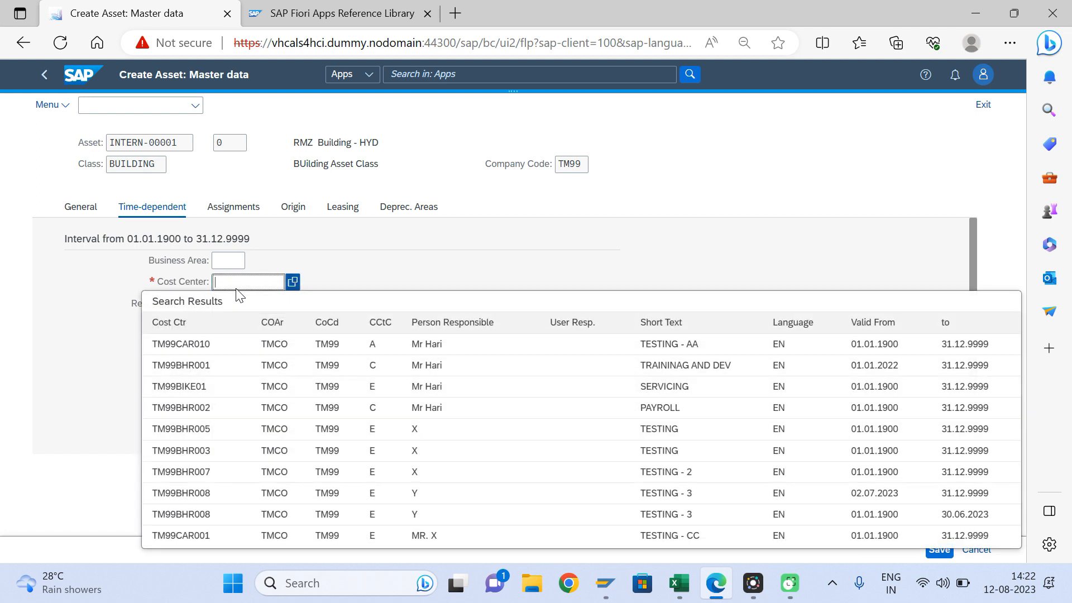
click(204, 343)
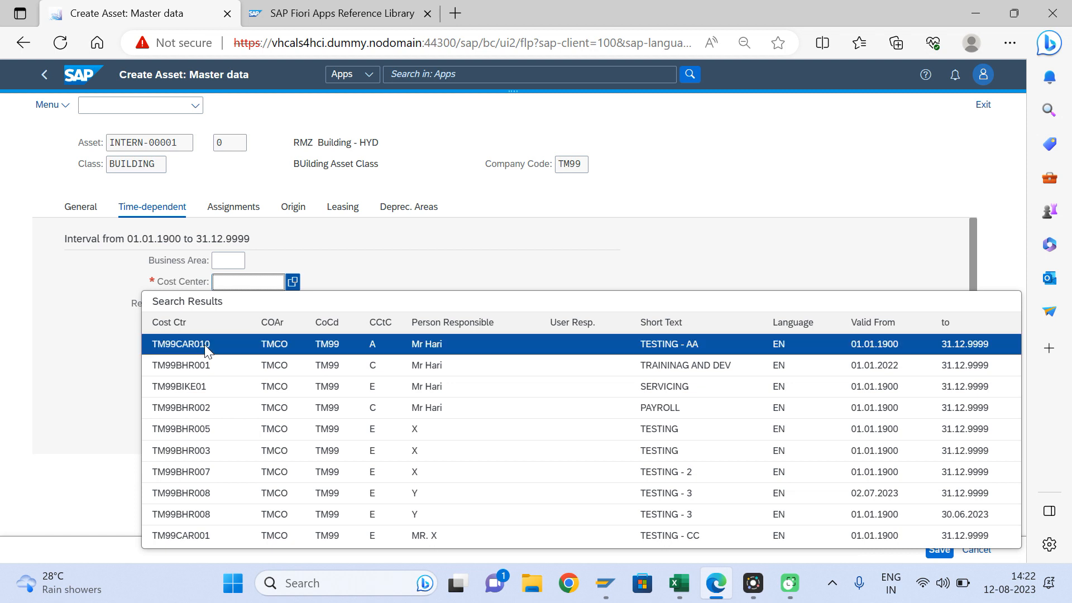
Review the depreciation areas of the building asset and save the asset master record.
click(411, 214)
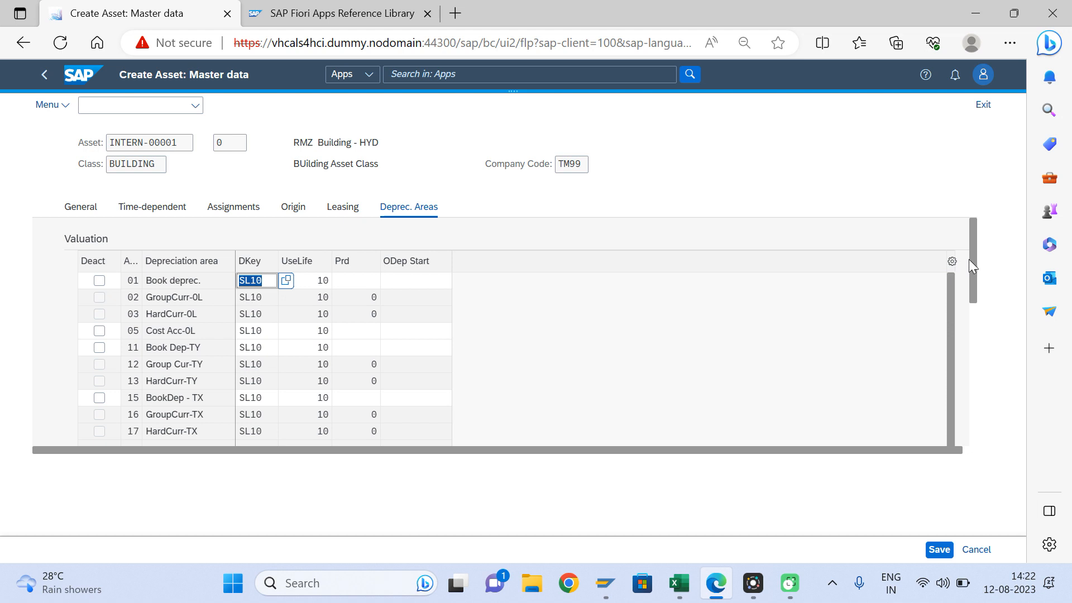
click(859, 282)
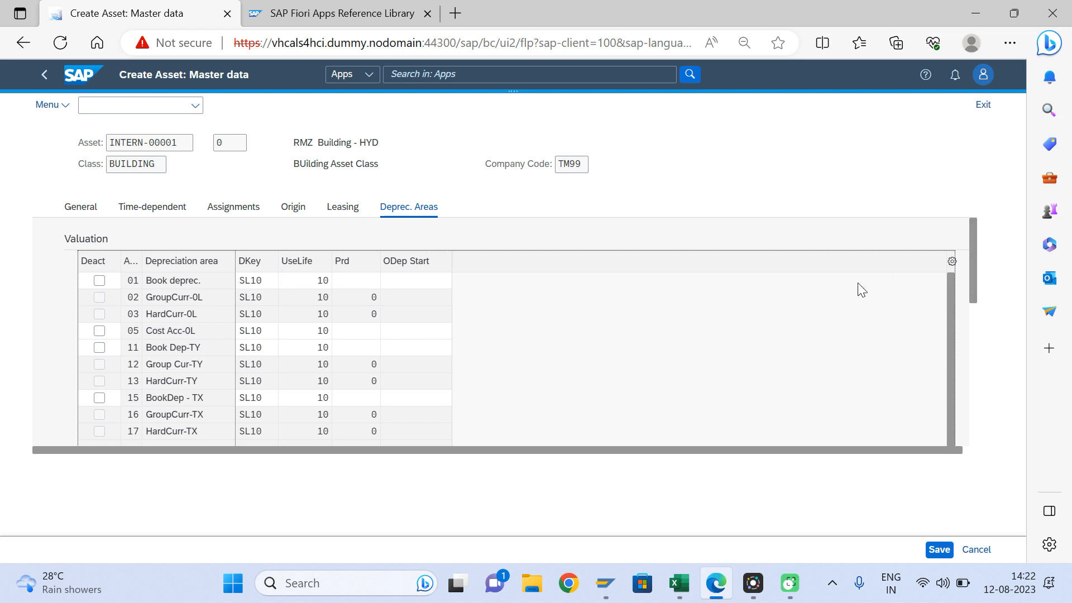
click(939, 549)
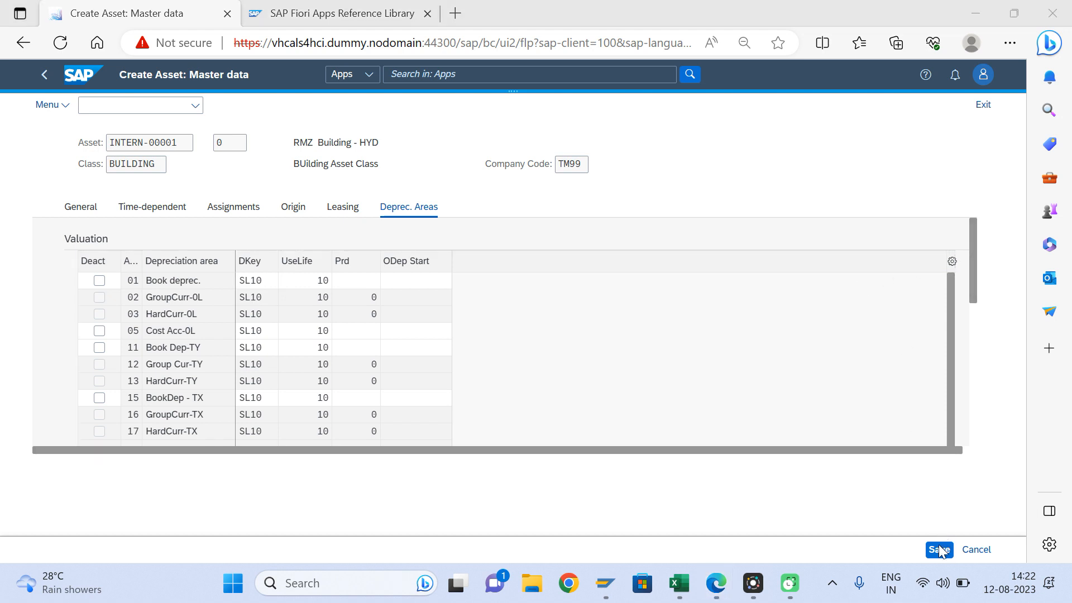
drag(827, 10, 754, 2)
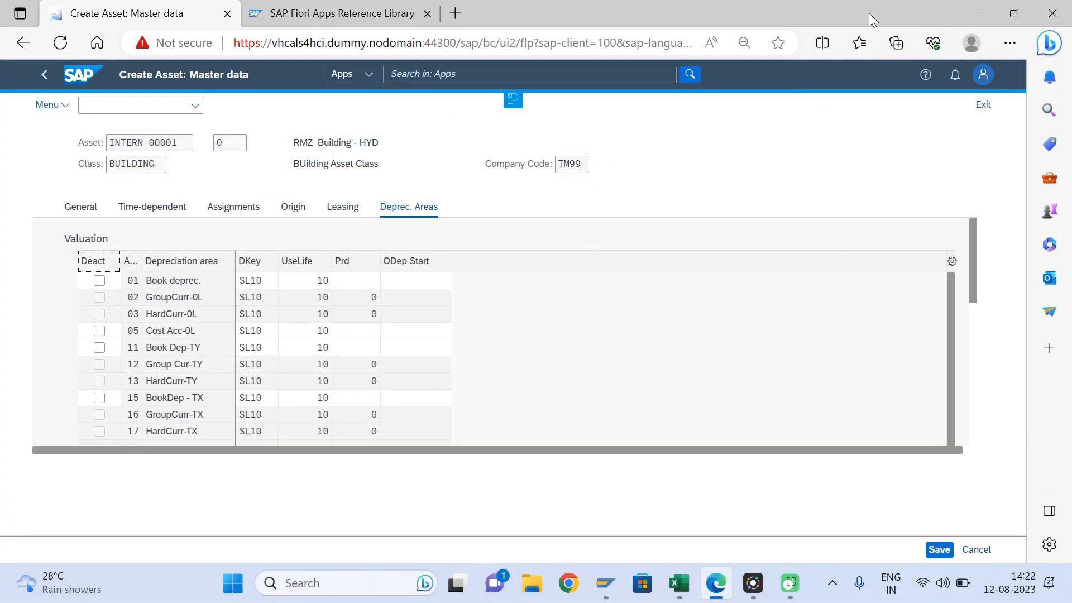
Save the new building asset master record from its depreciation areas view, making the window smaller where needed to reach the save function.
mouse_move(838, 11)
mouse_down()
mouse_move(849, 7)
mouse_move(849, 22)
mouse_up()
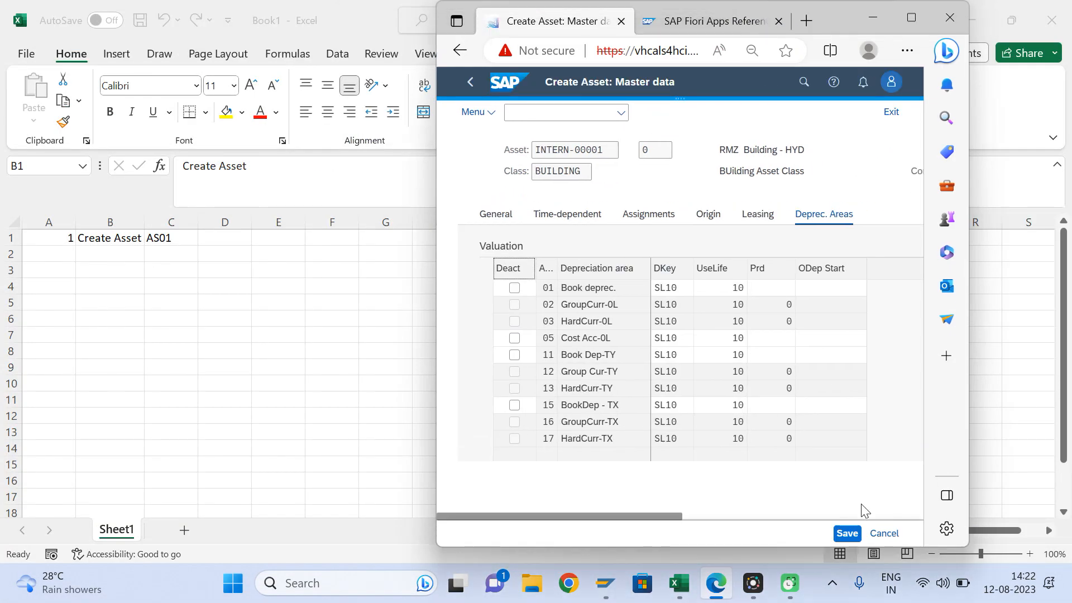
click(847, 535)
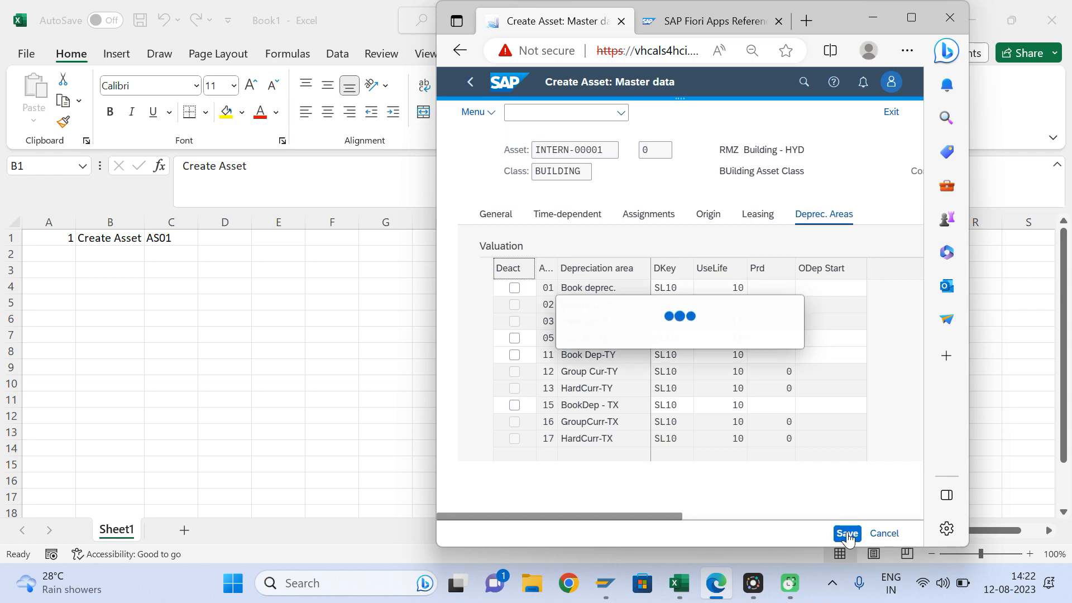
click(910, 19)
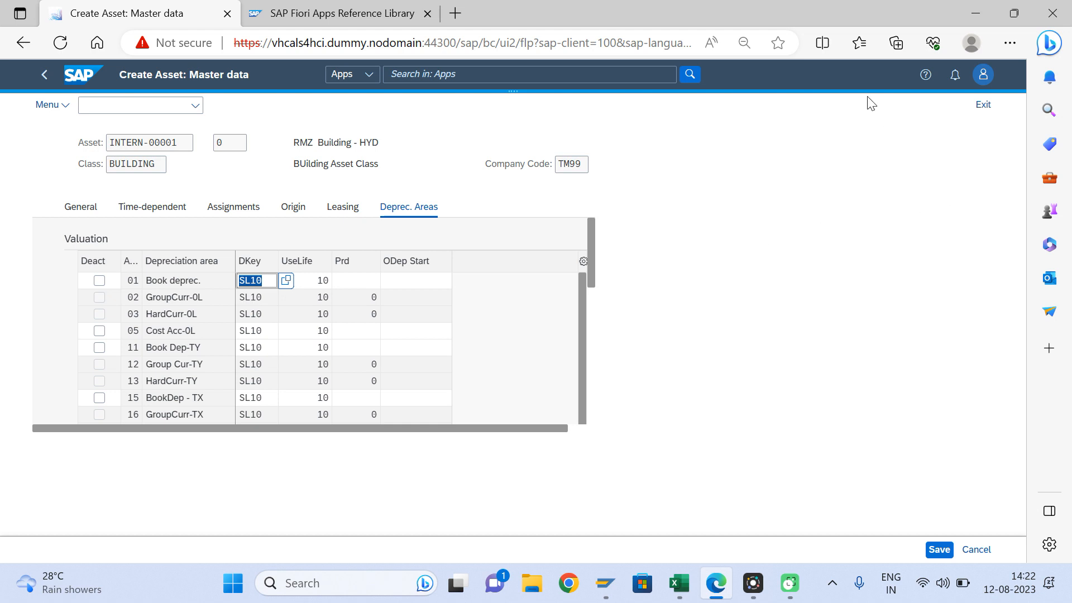
click(1015, 13)
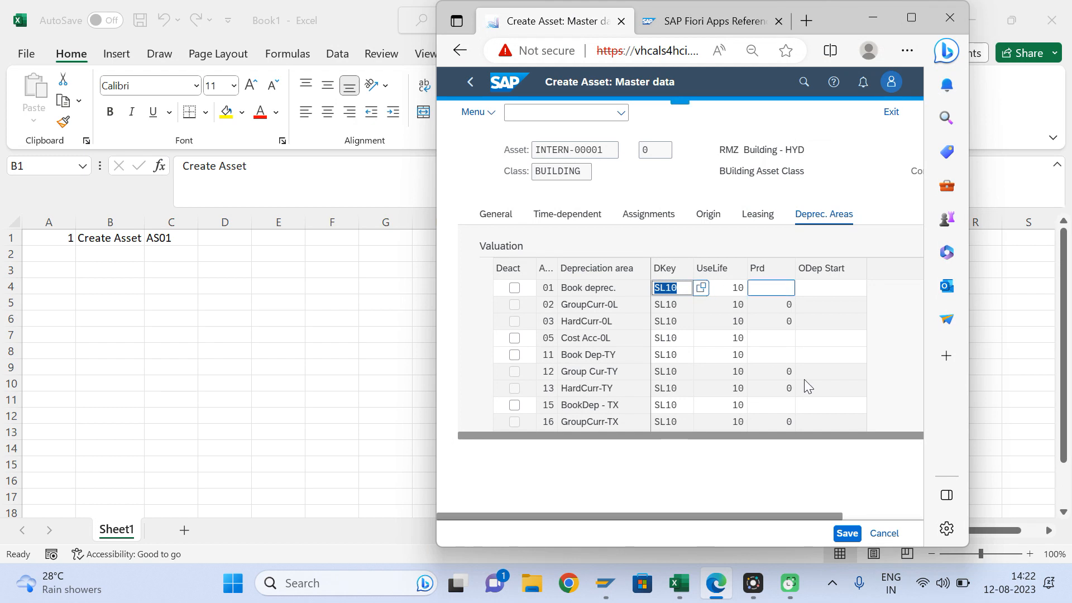
click(846, 534)
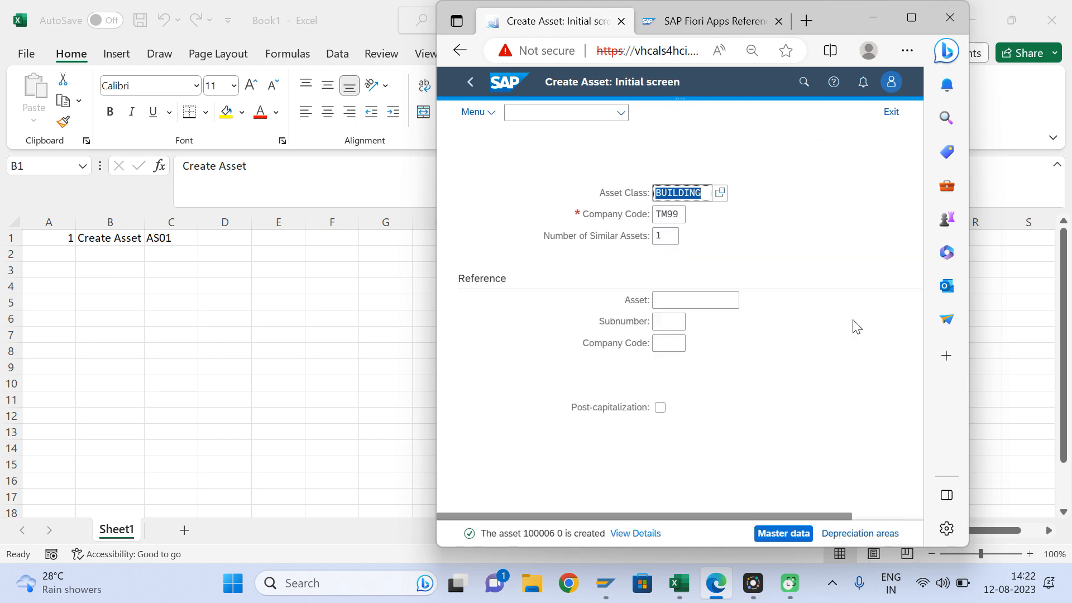
click(912, 18)
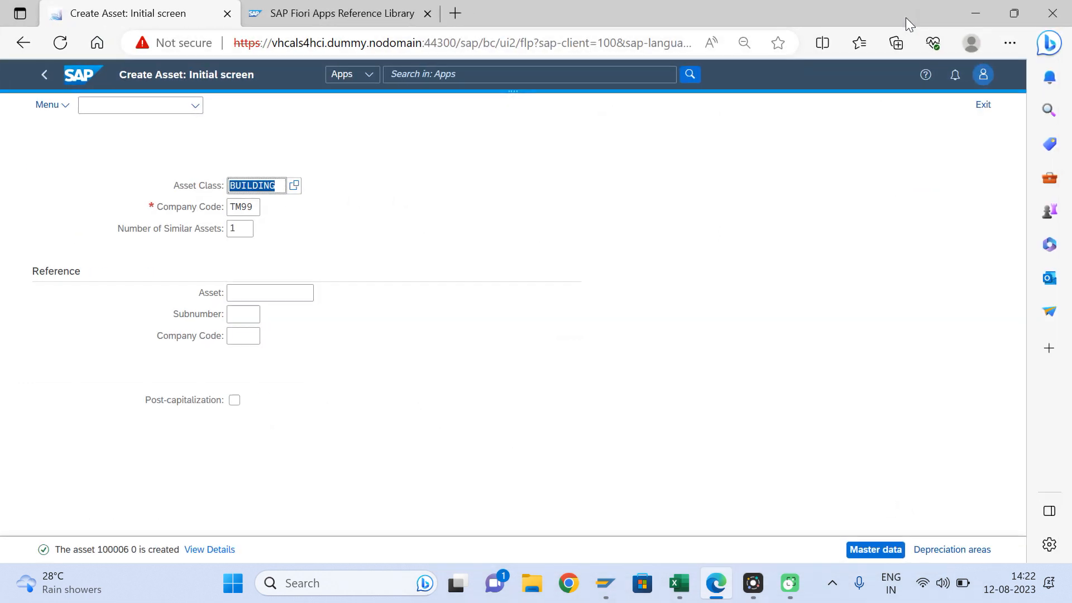
click(117, 551)
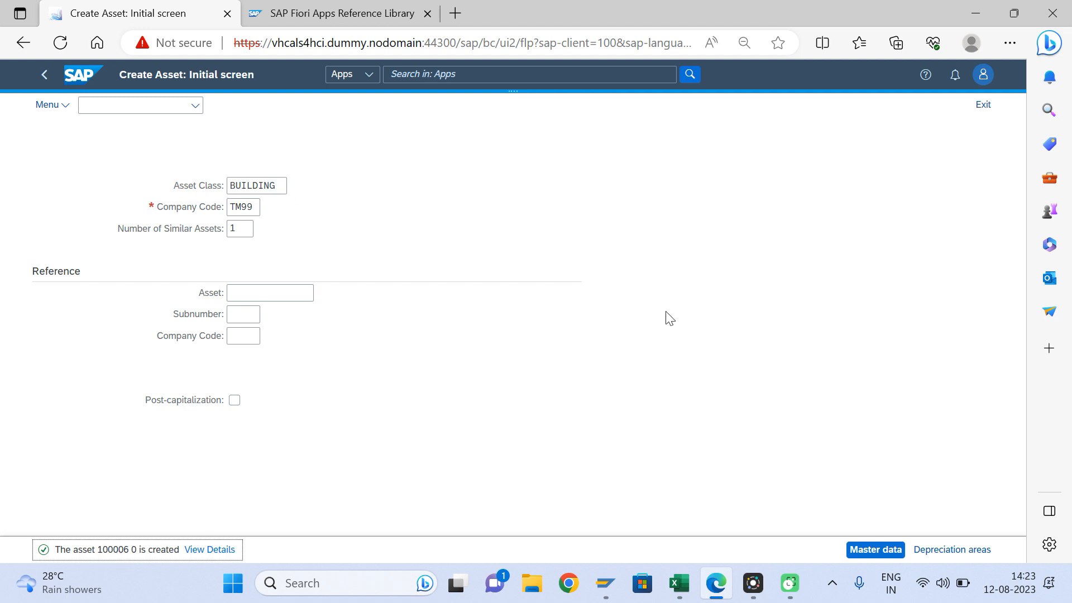
Switch to the Excel workbook and record asset number 100006 in cell D1, checking it against the creation message in SAP.
mouse_move(685, 596)
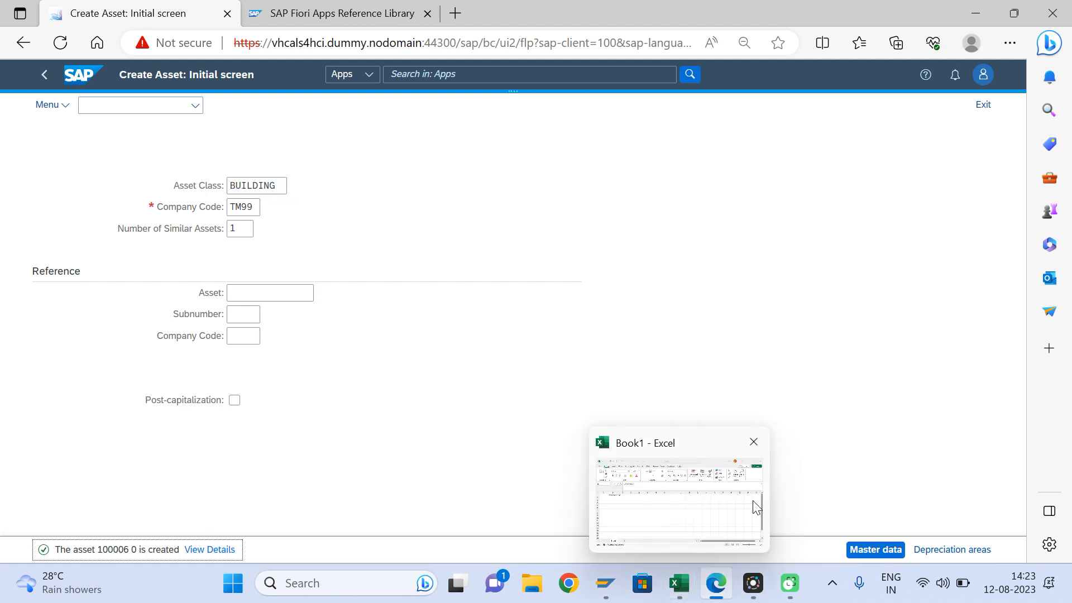
click(694, 507)
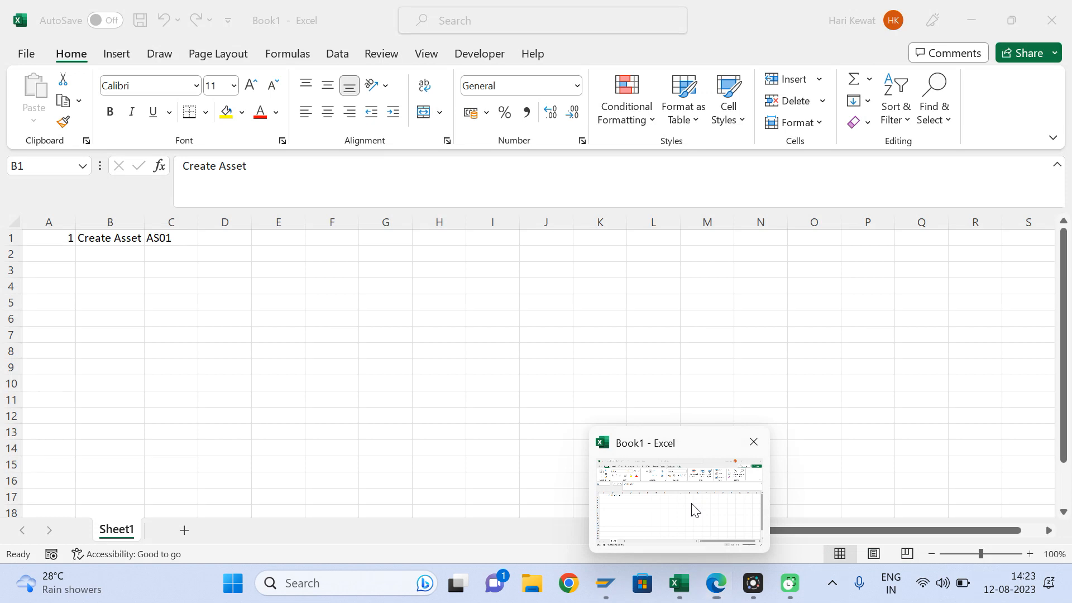
click(228, 241)
text(10000)
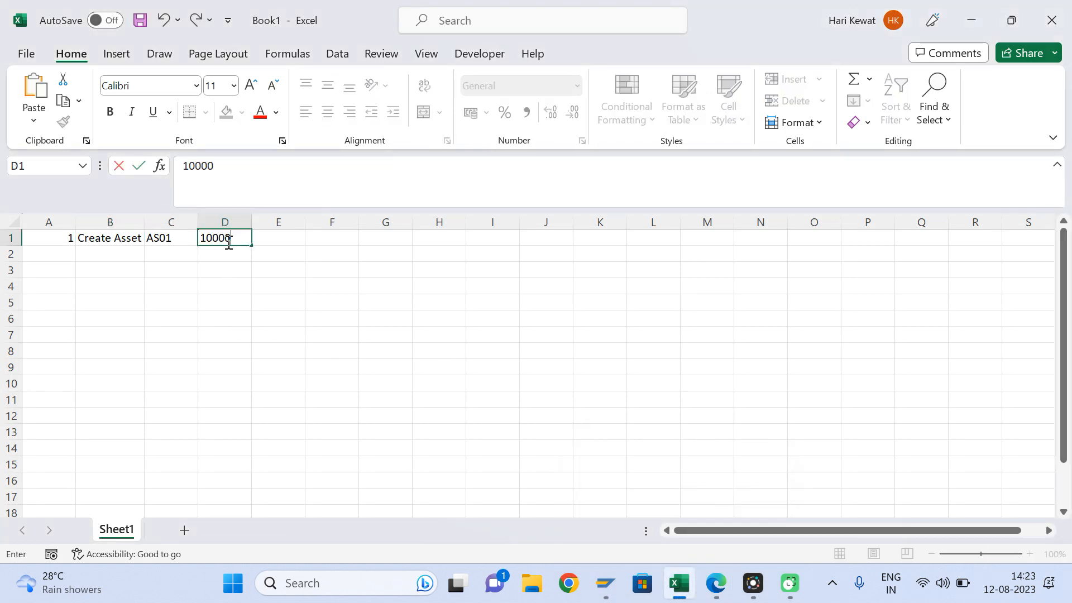
text(6)
key(Return)
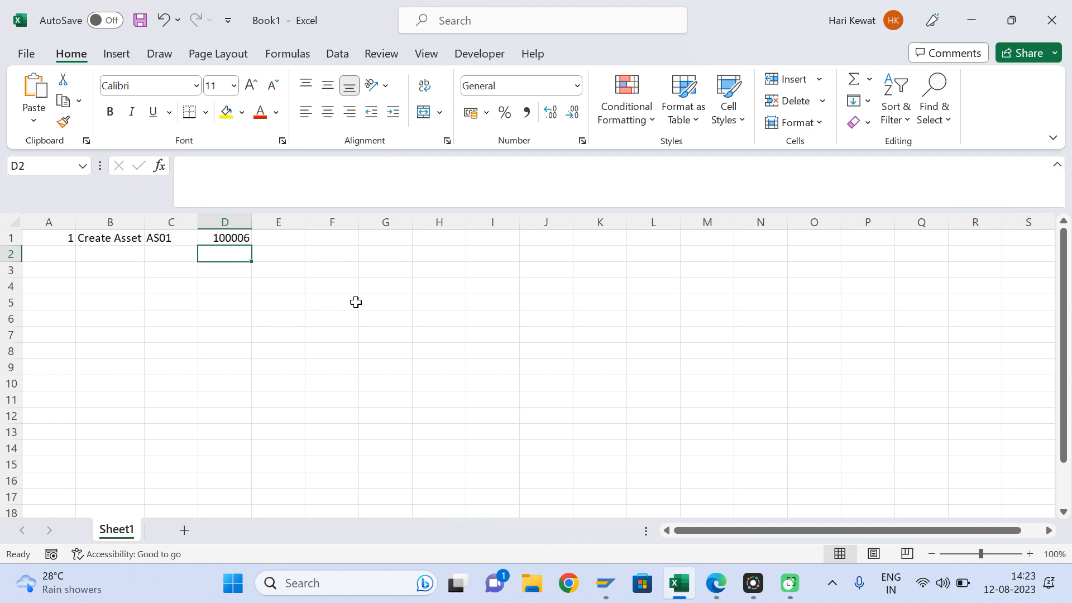
key(alt+Tab)
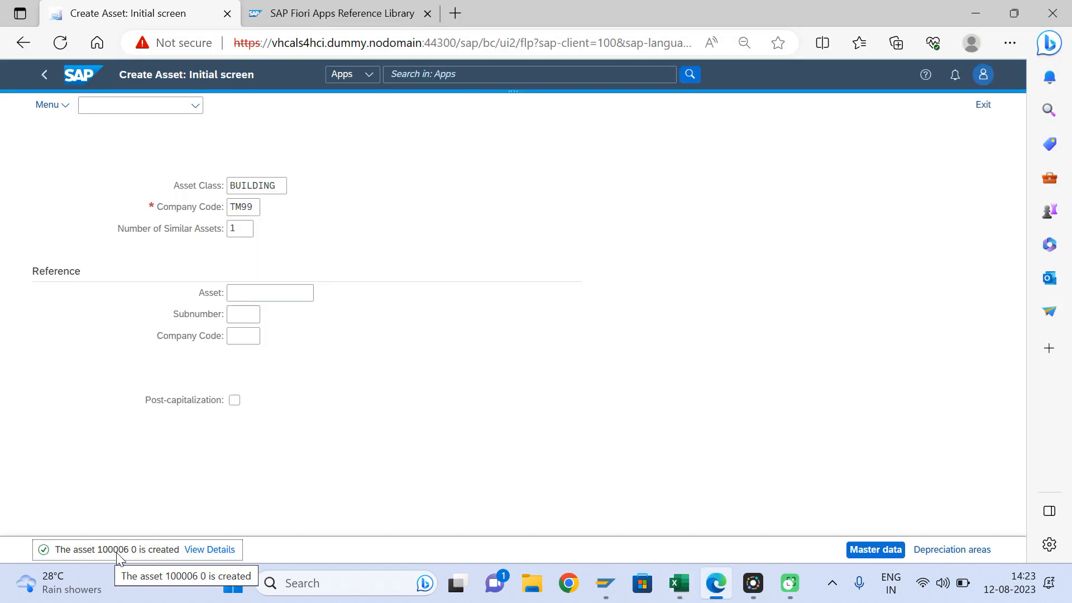
key(alt+Tab)
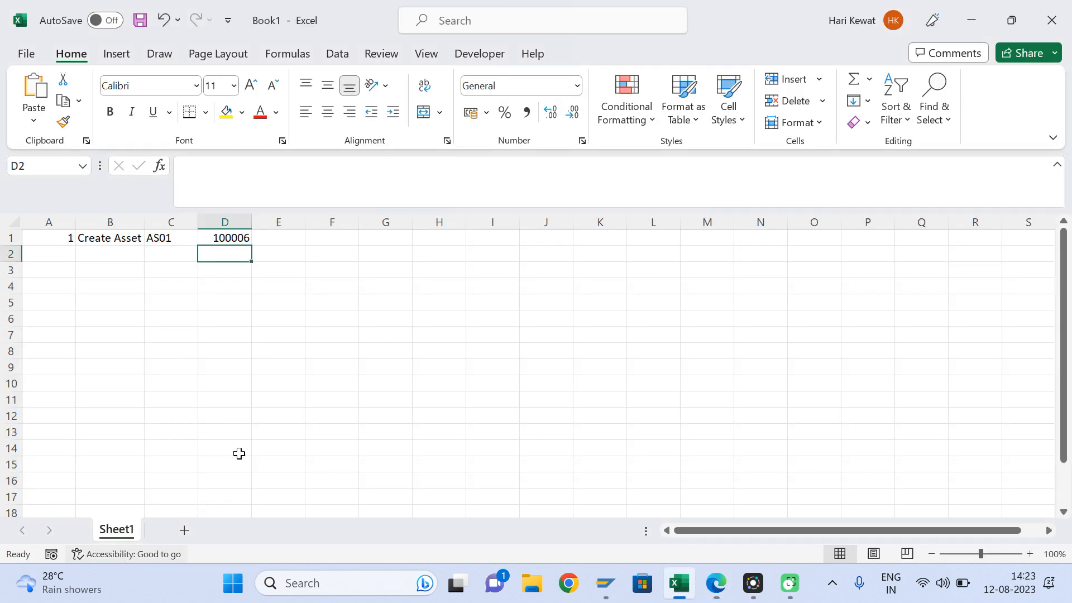
click(241, 239)
key(alt+Tab)
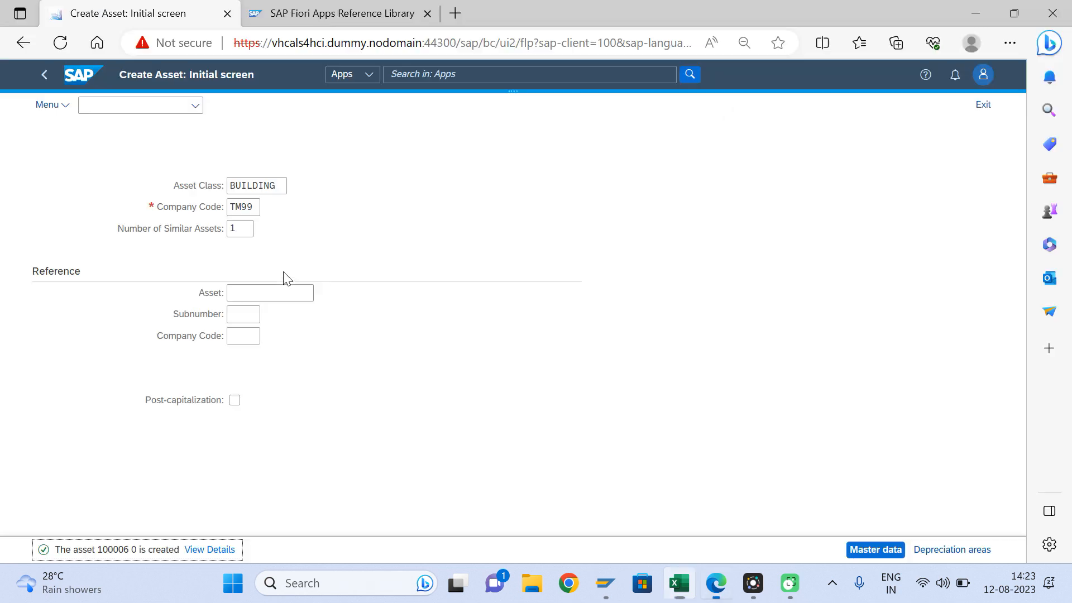
key(alt+Tab)
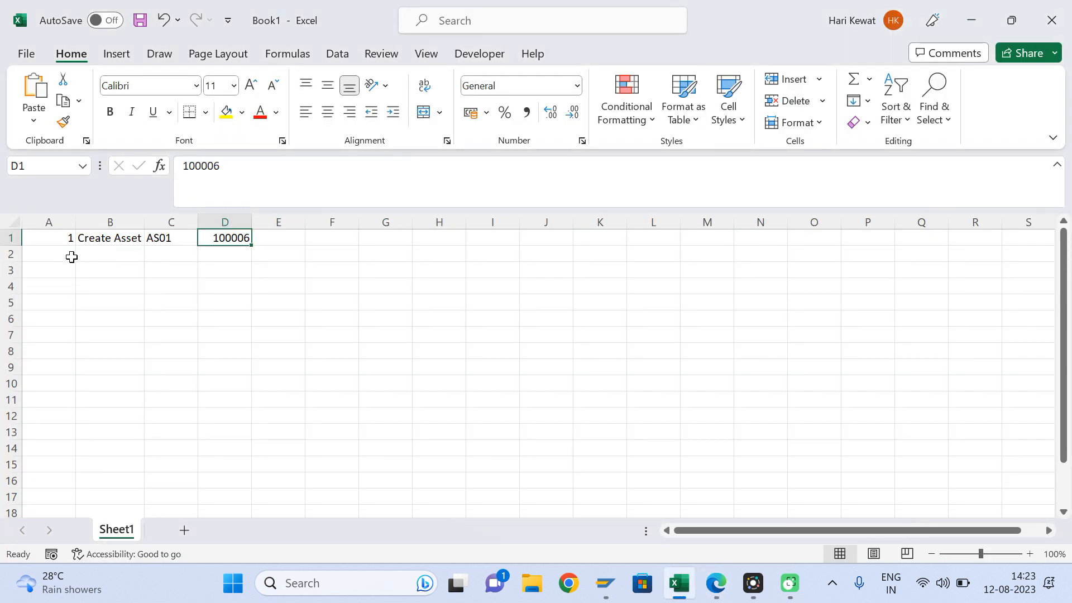
Add row 2 with number 2, "Purchase Asset" and transaction F-90, and fit column B to its contents.
click(70, 256)
key(Tab)
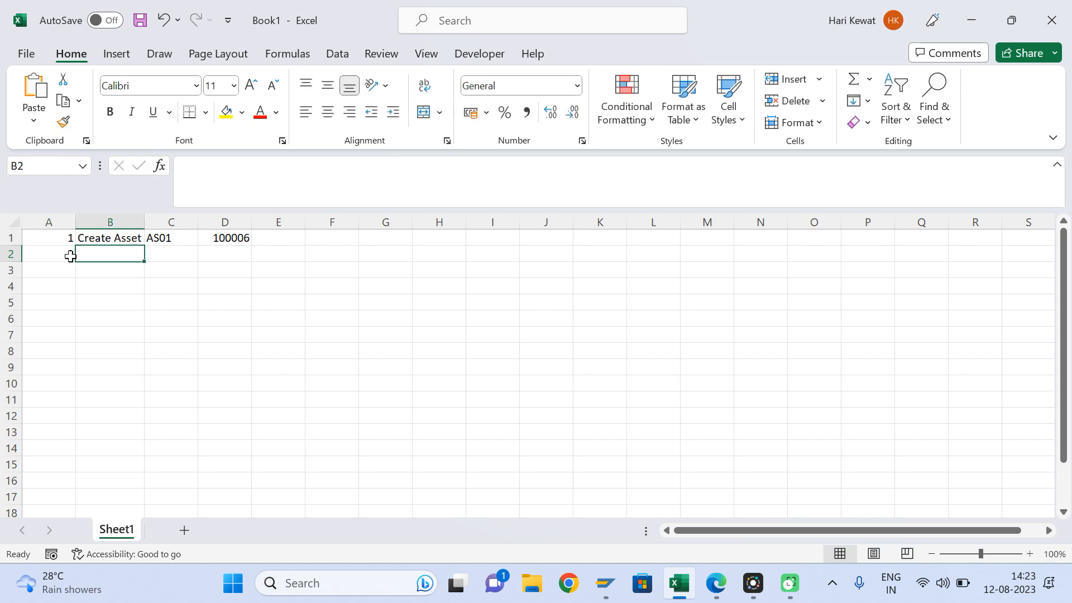
text(Purchas)
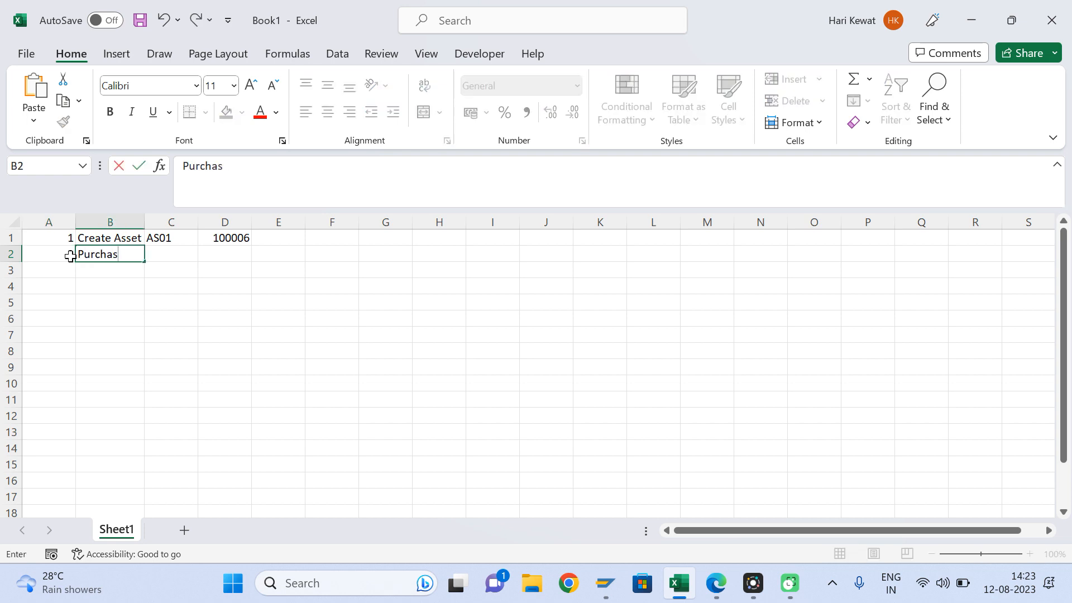
text(e Asset)
key(Tab)
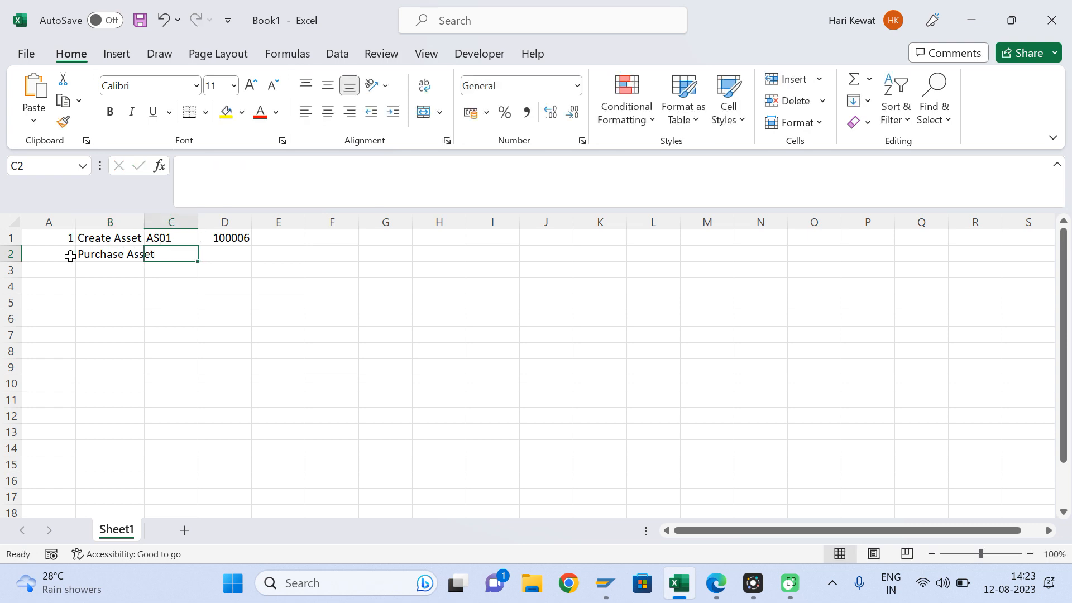
double_click(142, 221)
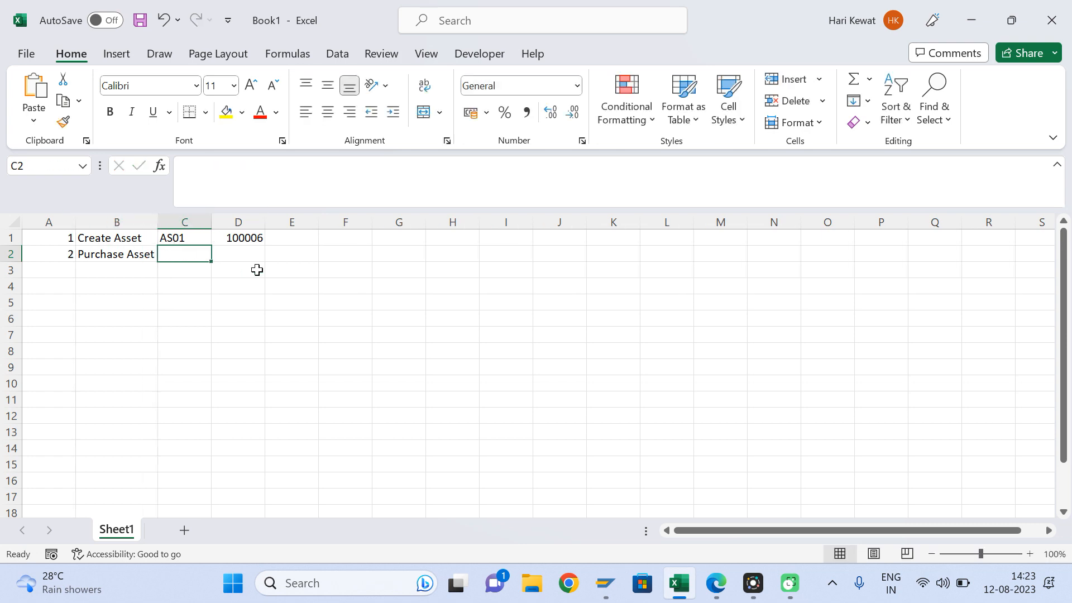
text(F-90)
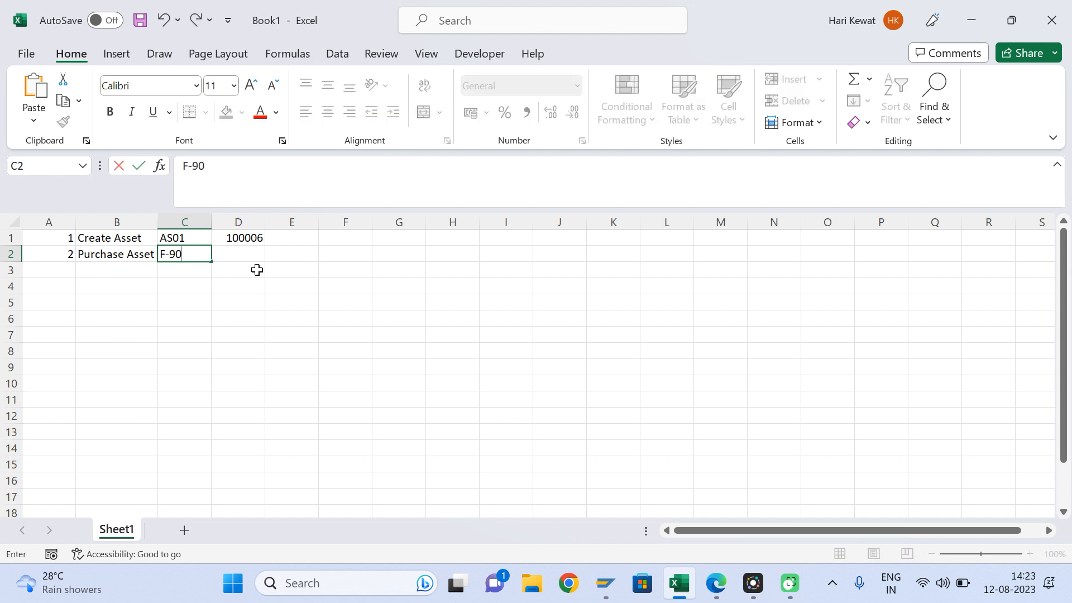
key(Return)
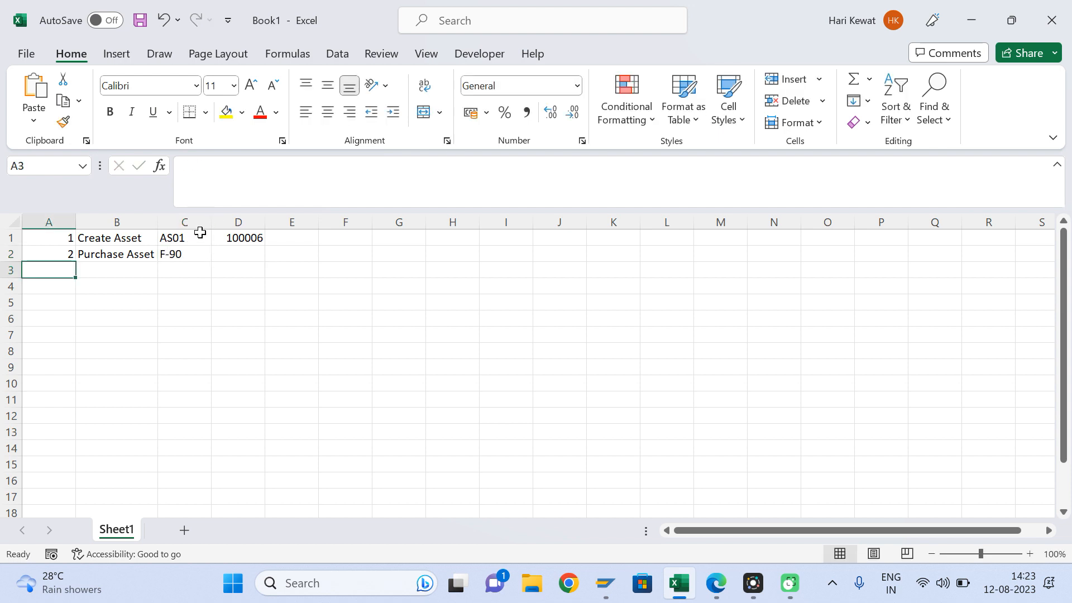
Move asset number 100006 from cell D1 to cell E1.
click(132, 236)
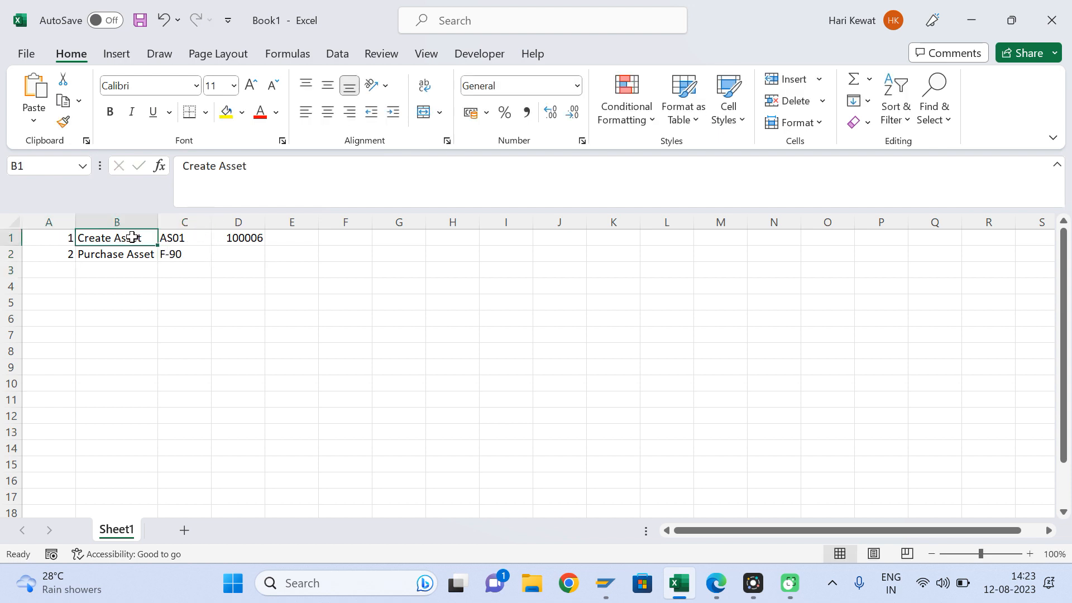
click(254, 237)
key(ctrl+c)
key(Right)
key(Return)
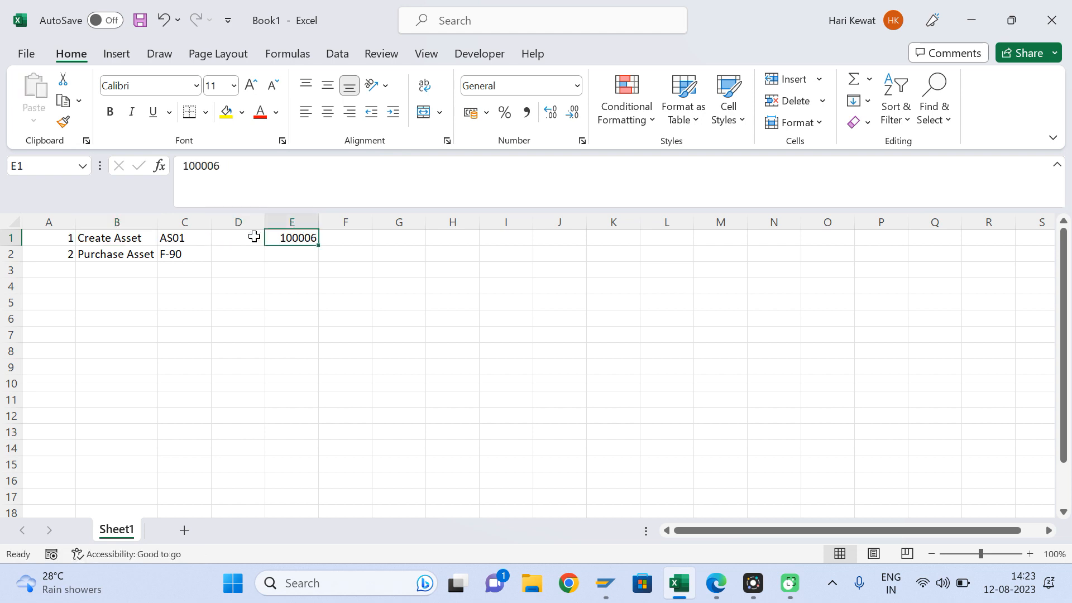
Copy the text "Create Asset" from cell B1 into cell D1.
key(Left)
key(Left)
key(Left)
key(ctrl+c)
click(254, 237)
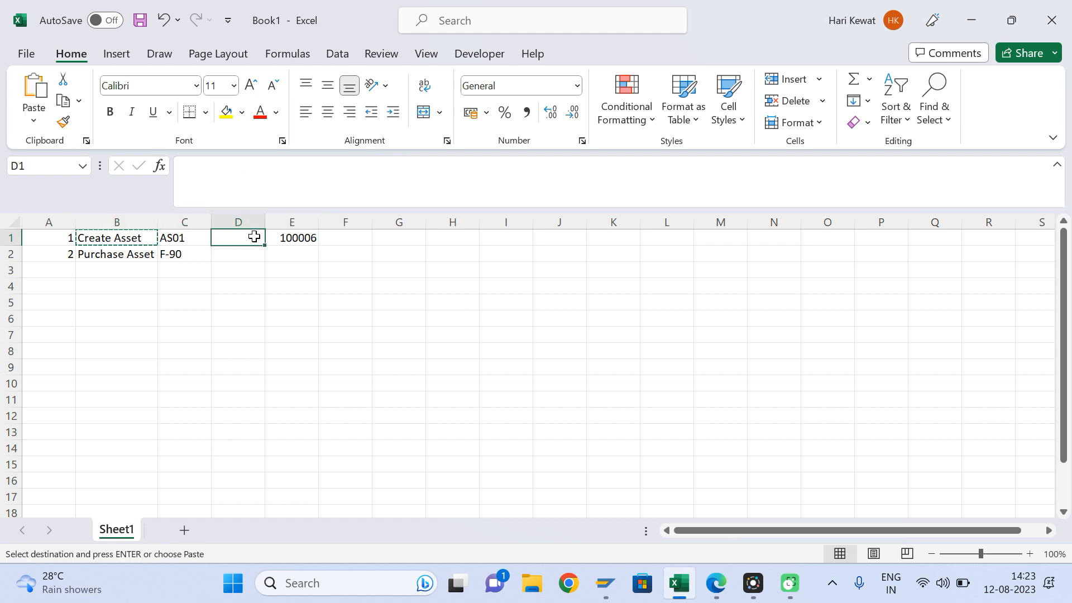
key(ctrl+v)
key(Down)
key(Down)
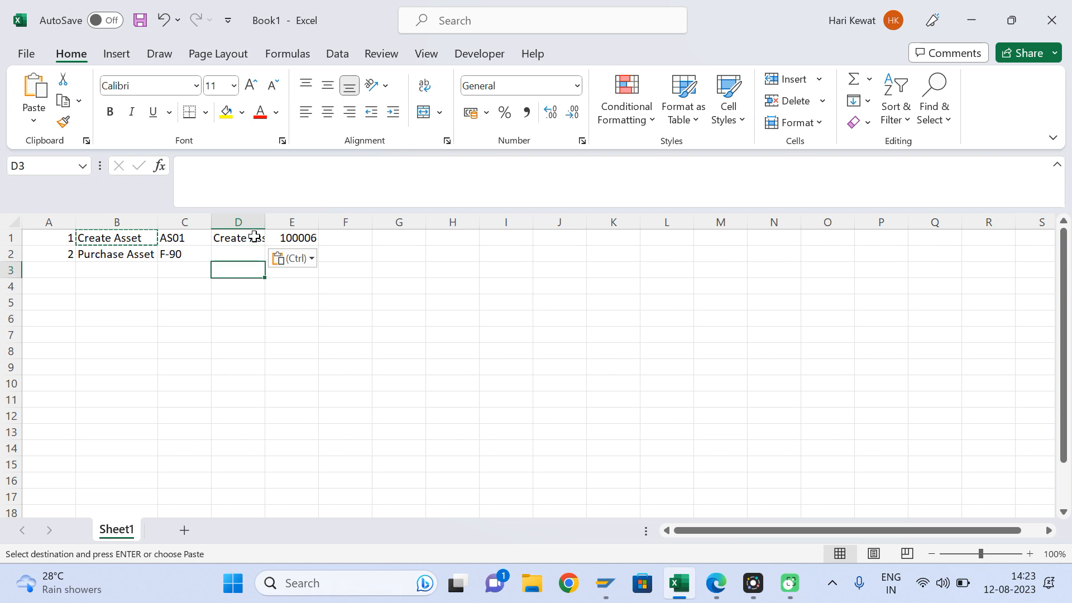
key(Escape)
key(Up)
key(Left)
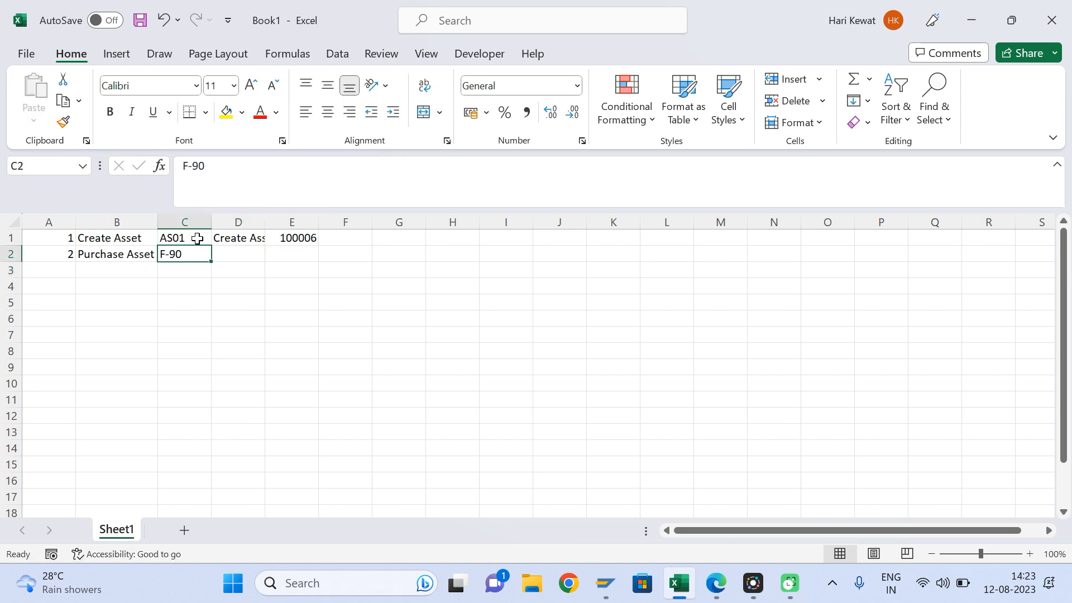
Switch to the SAP Fiori Apps Reference Library, search for F-90 and open the details of the Acquisition without Order (Integrated AP) app.
click(720, 572)
click(389, 11)
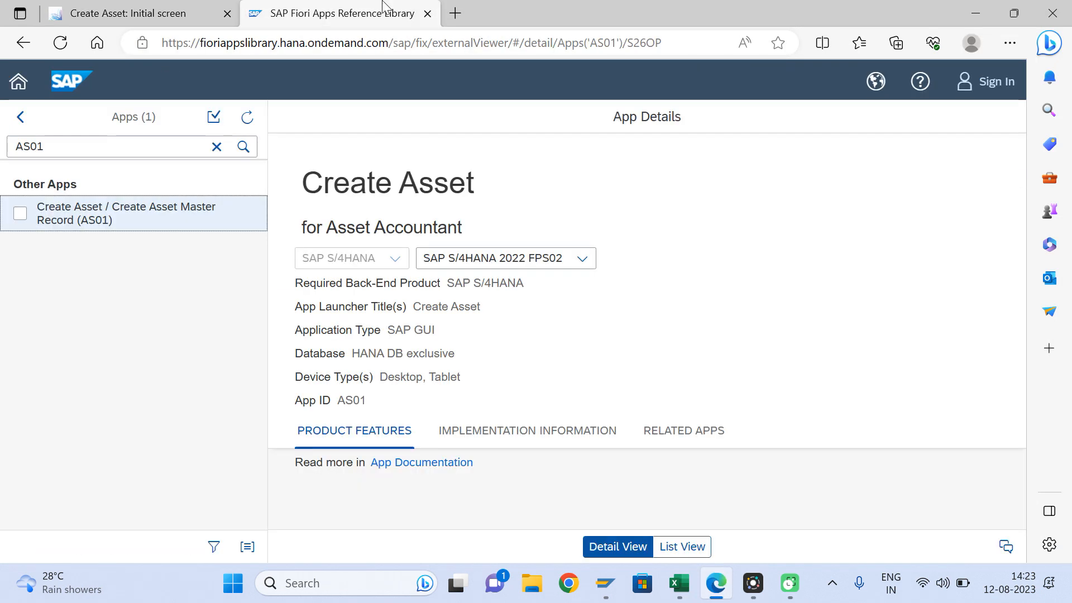
click(80, 148)
key(BackSpace)
key(BackSpace)
key(BackSpace)
key(BackSpace)
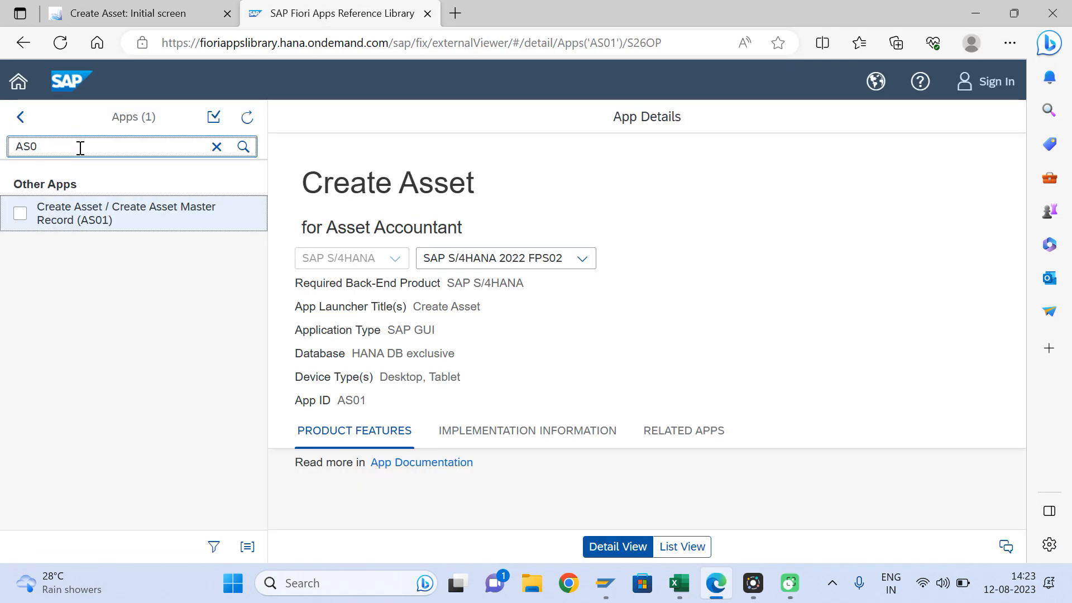
text(F-90)
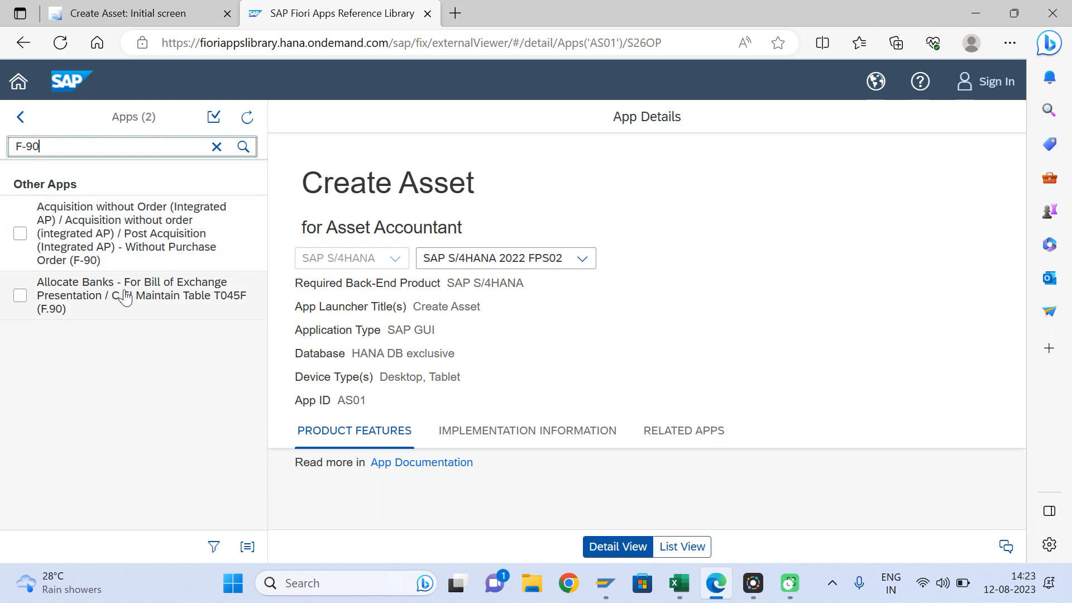
click(160, 246)
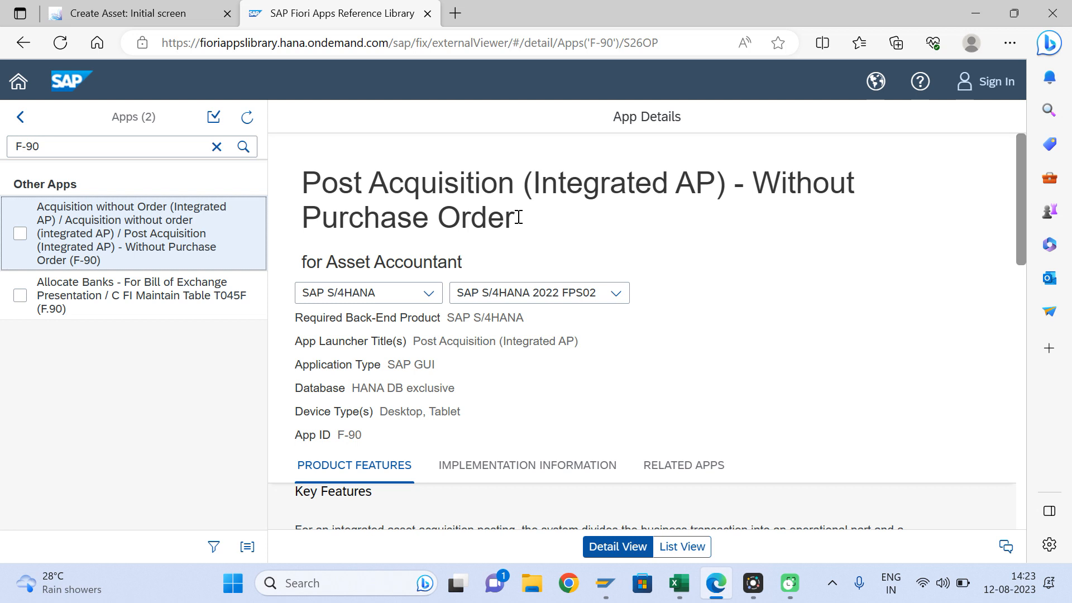
Copy the title "Post Acquisition (Integrated AP) - Without Purchase Order", search for it in the Fiori launchpad apps and open the app.
drag(518, 218, 303, 173)
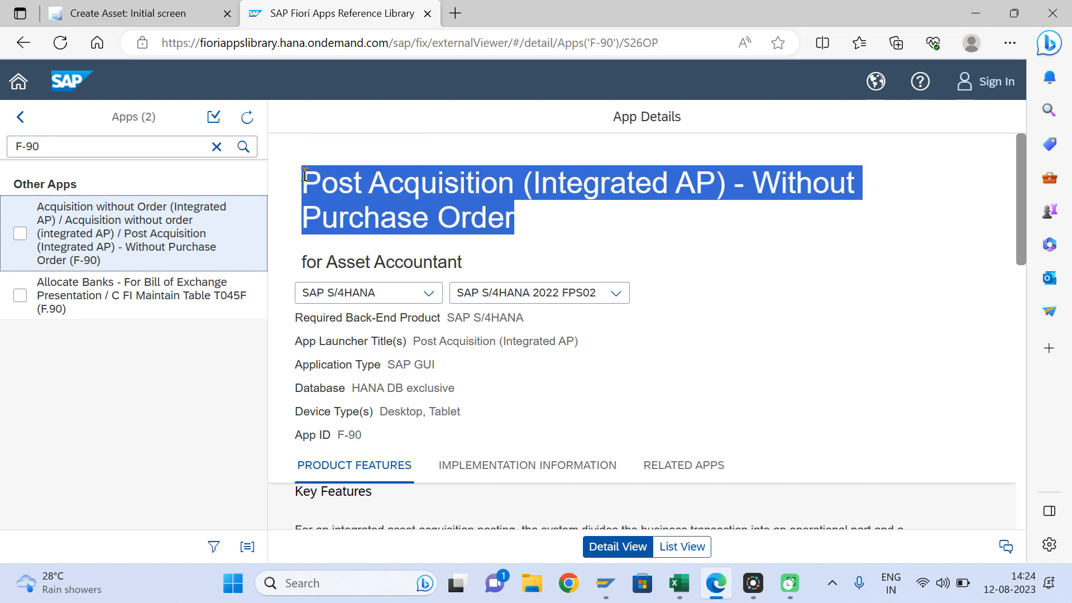
click(179, 12)
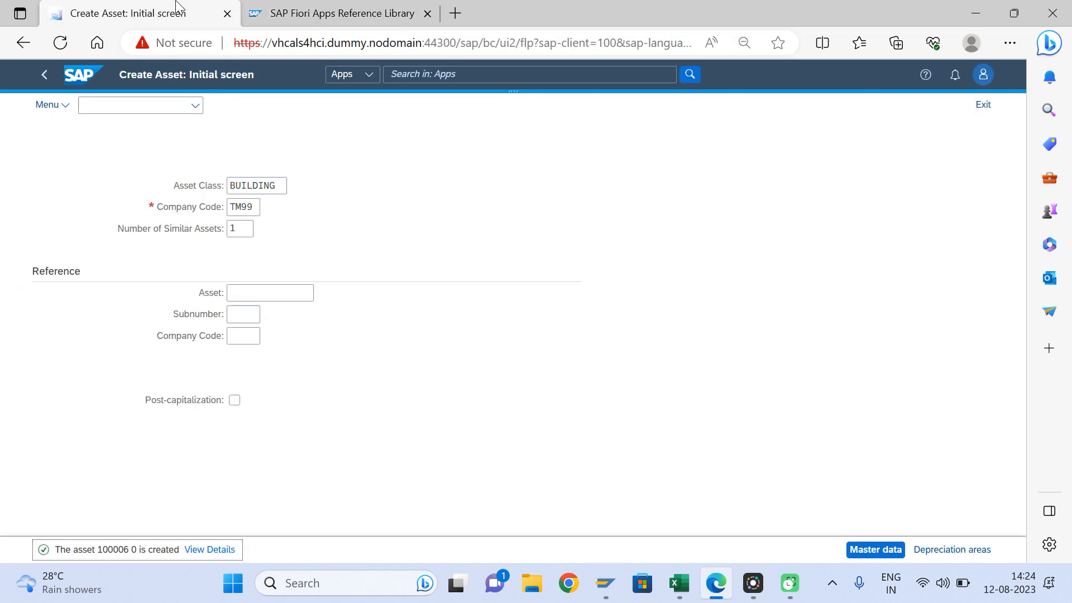
click(411, 79)
key(ctrl+v)
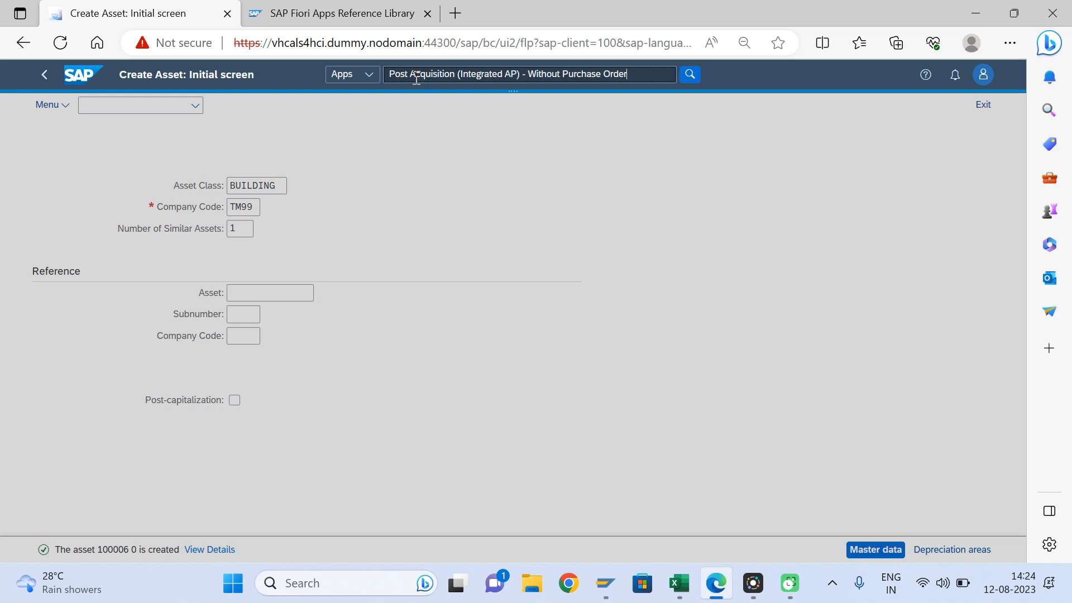
click(501, 101)
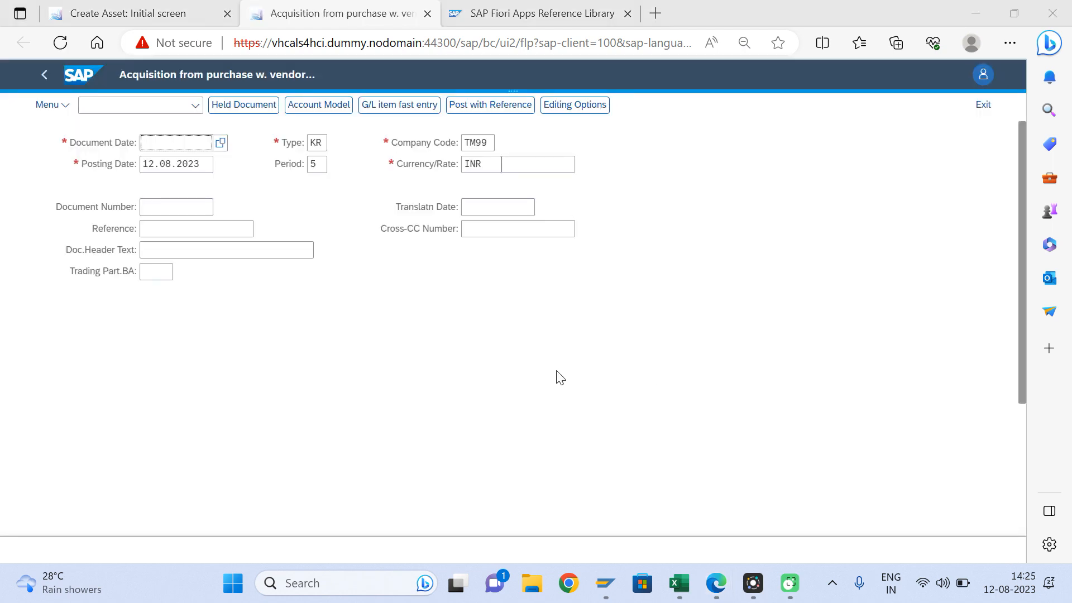
Set the document date of the asset acquisition to 12.08.2023.
click(156, 148)
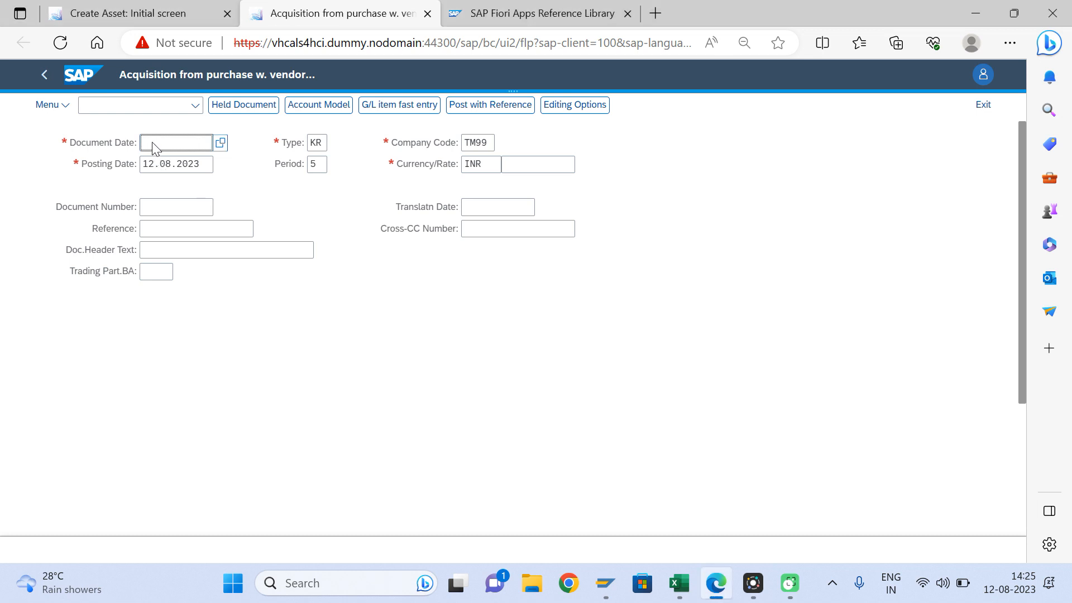
text(12)
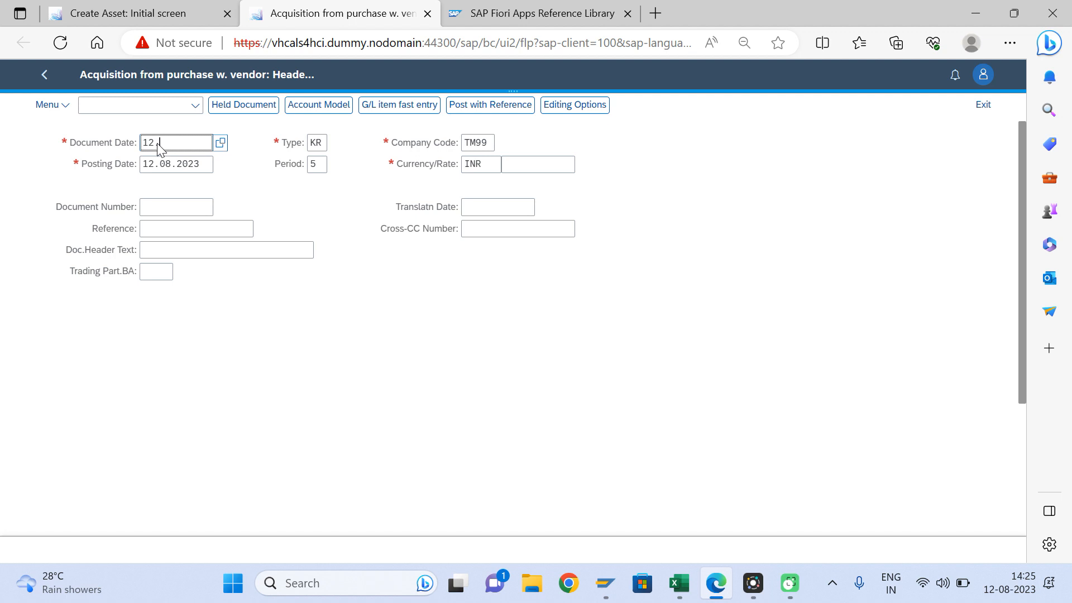
text(.)
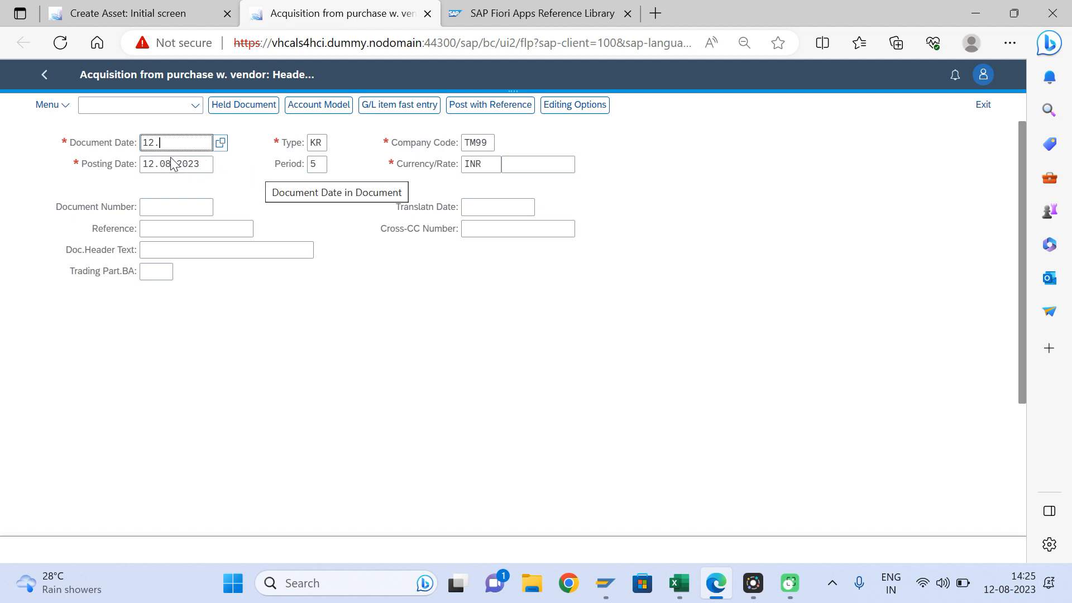
text(08.2023)
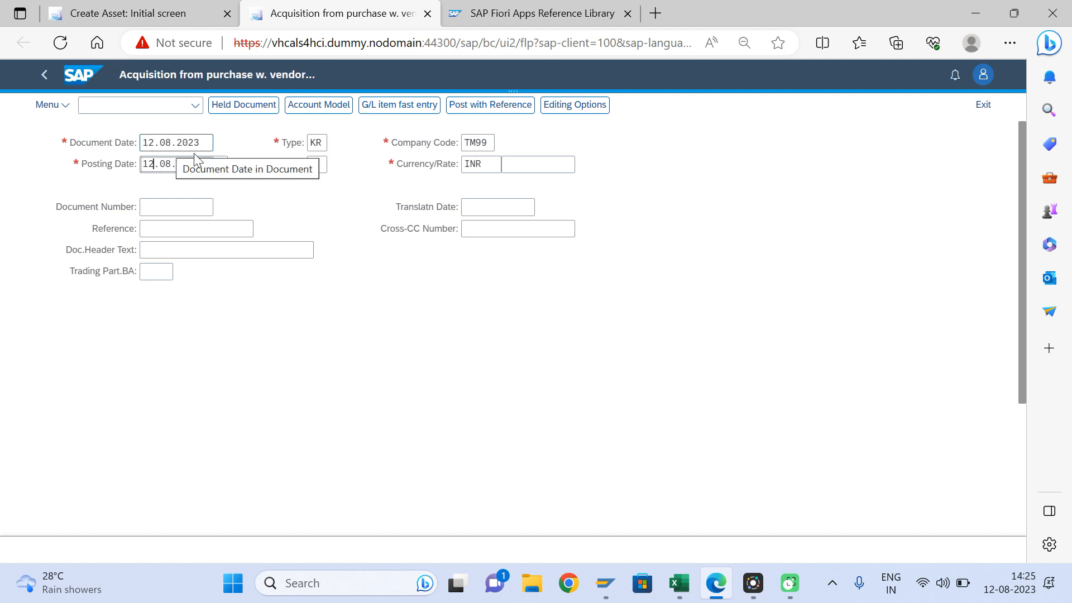
Enter "FIORI Asset Pur" as the reference in the document header.
click(163, 228)
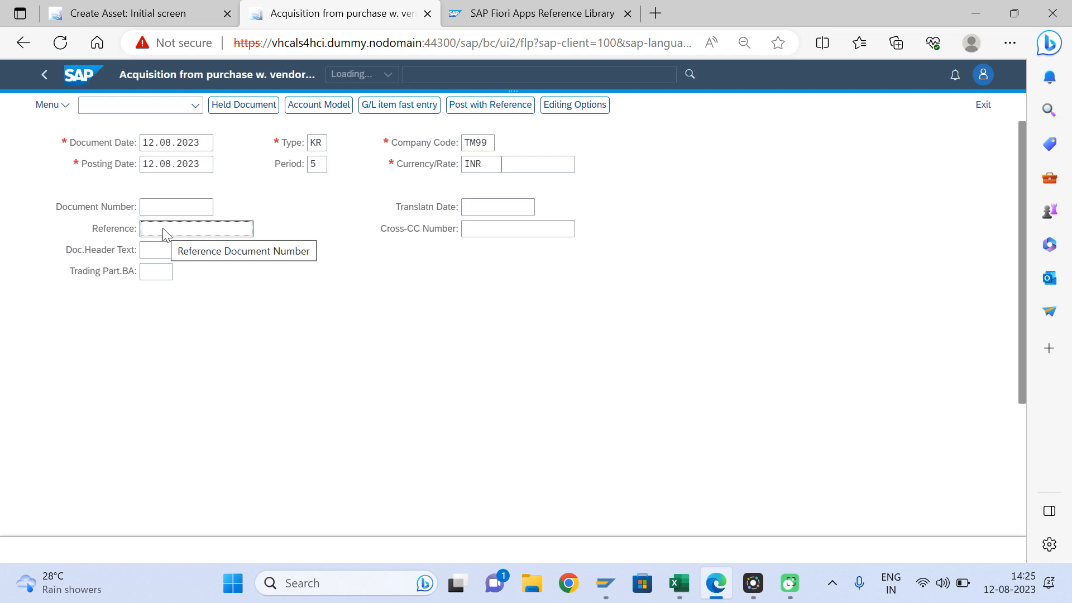
text(Asset)
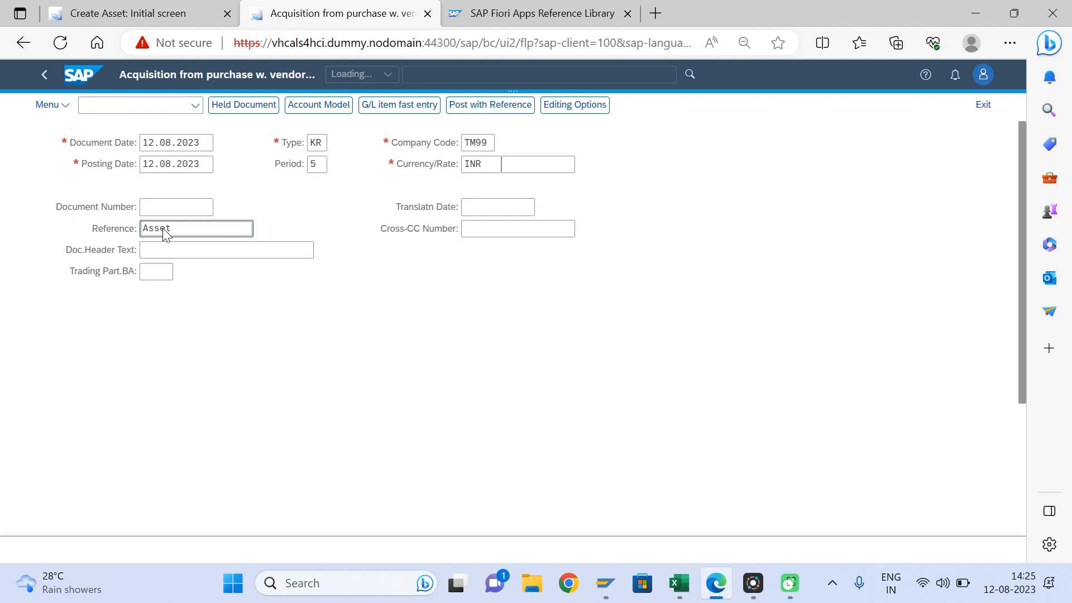
text( Purchase f)
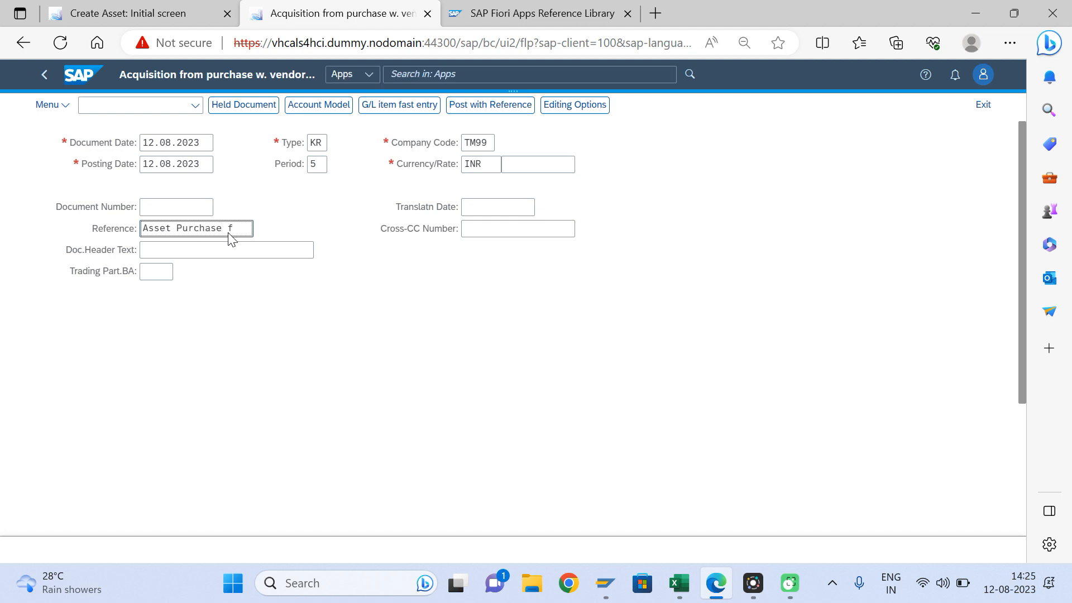
key(BackSpace)
key(BackSpace)
key(BackSpace)
key(BackSpace)
key(BackSpace)
key(BackSpace)
key(BackSpace)
key(BackSpace)
key(BackSpace)
key(BackSpace)
key(BackSpace)
key(BackSpace)
key(BackSpace)
key(BackSpace)
key(BackSpace)
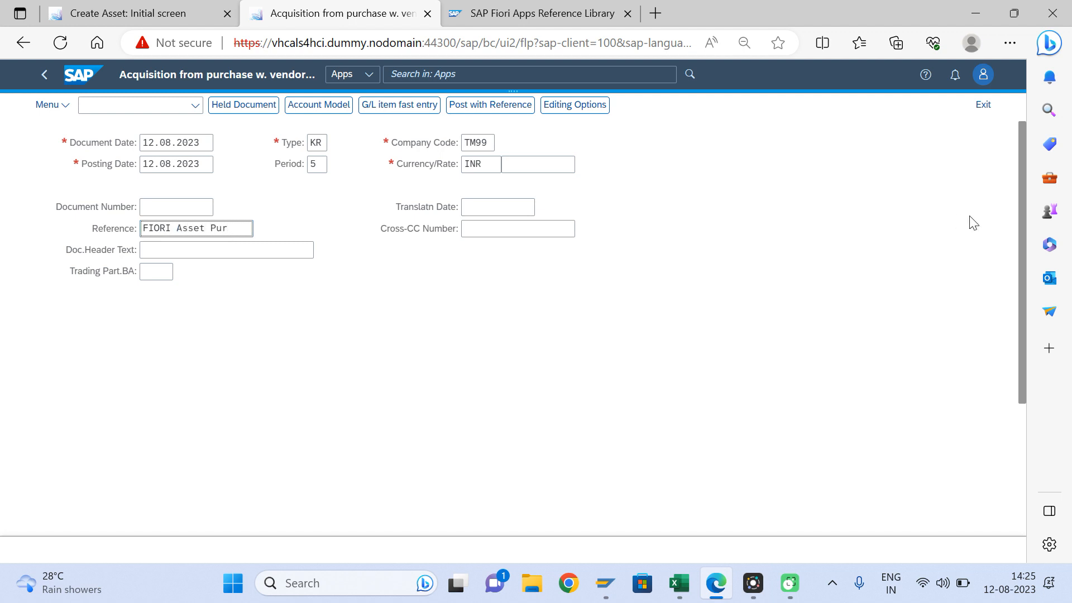
Enter the Reliance Industries vendor account for the first line item with posting key 31 and set its amount to 20000 INR.
click(1018, 221)
drag(1020, 364, 1016, 490)
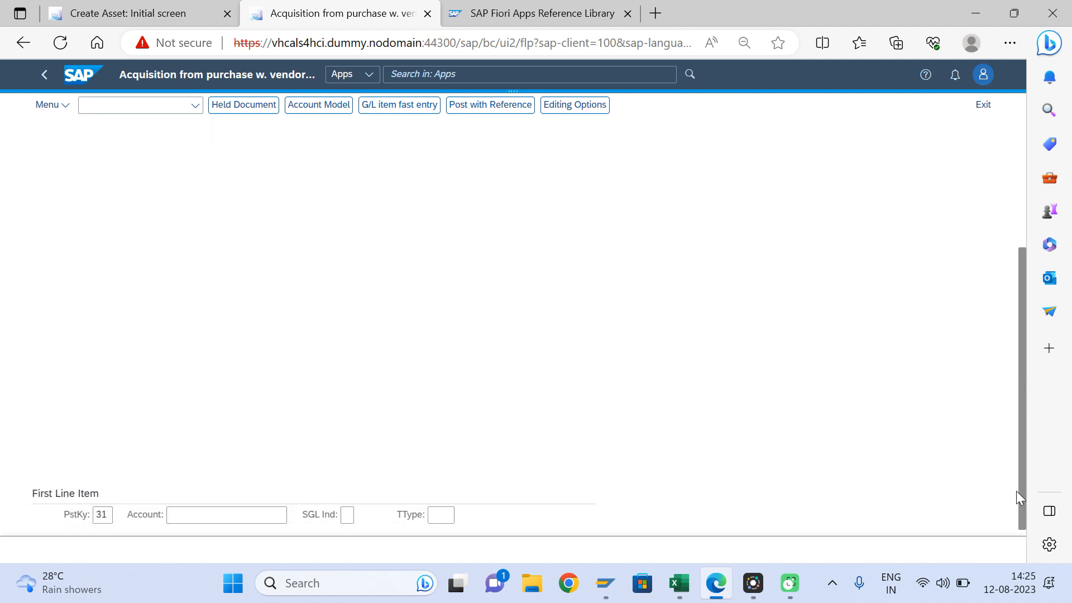
click(206, 521)
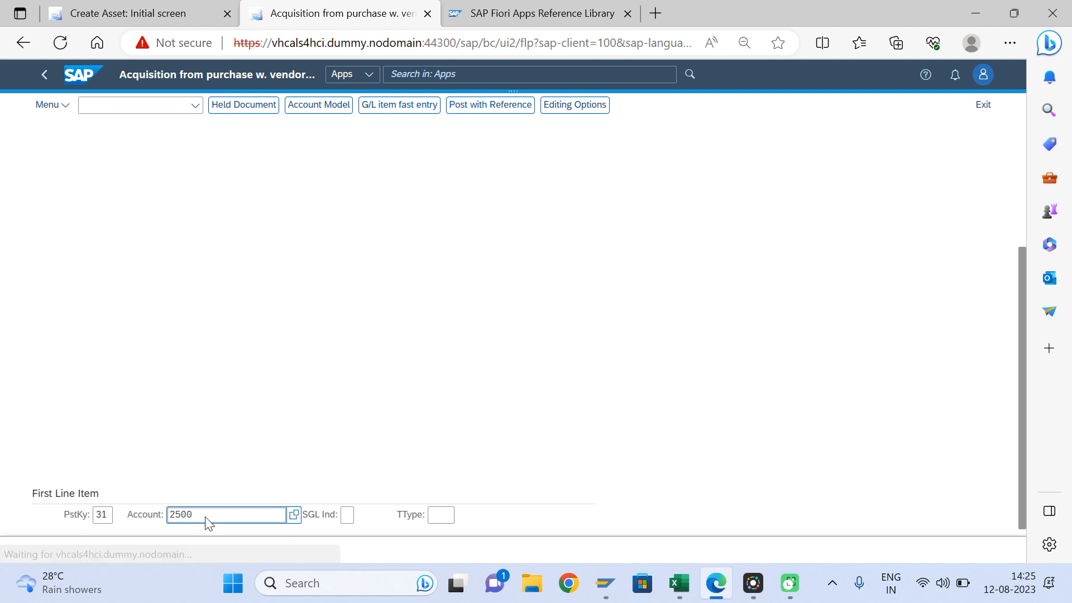
key(Return)
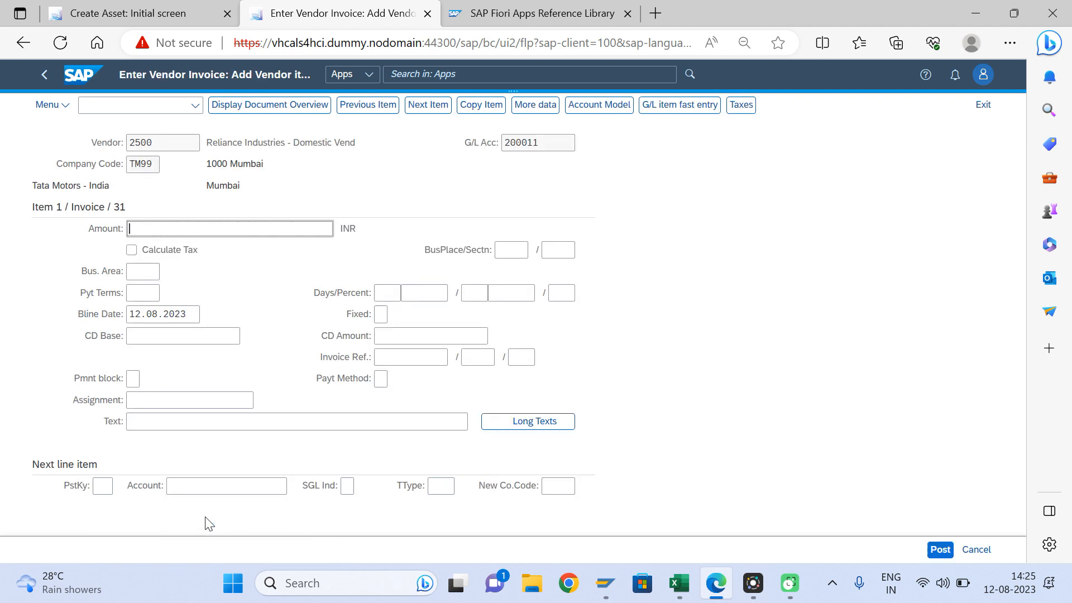
click(192, 230)
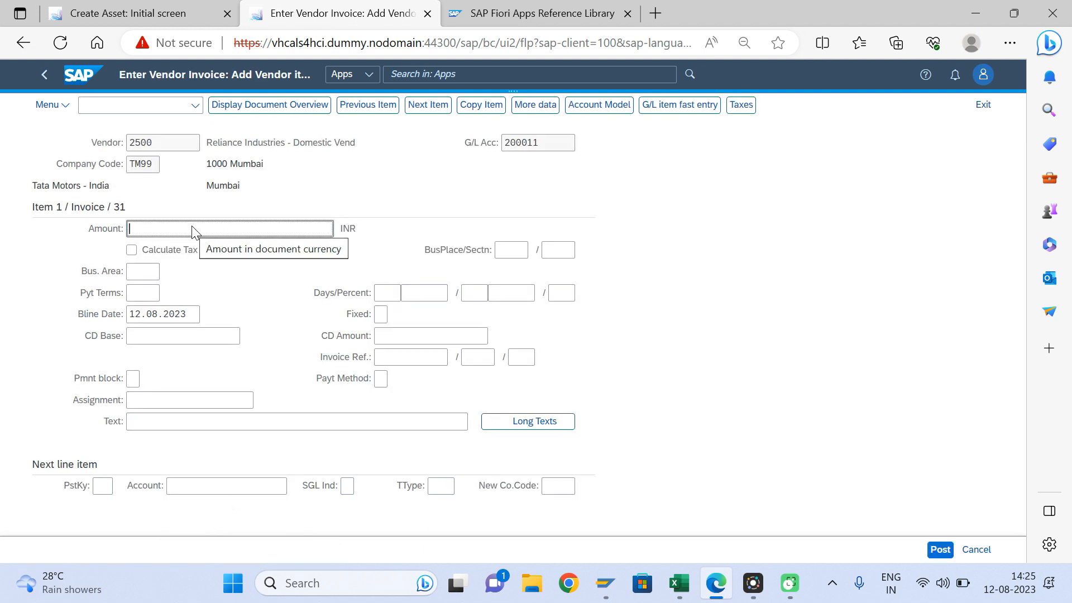
text(2)
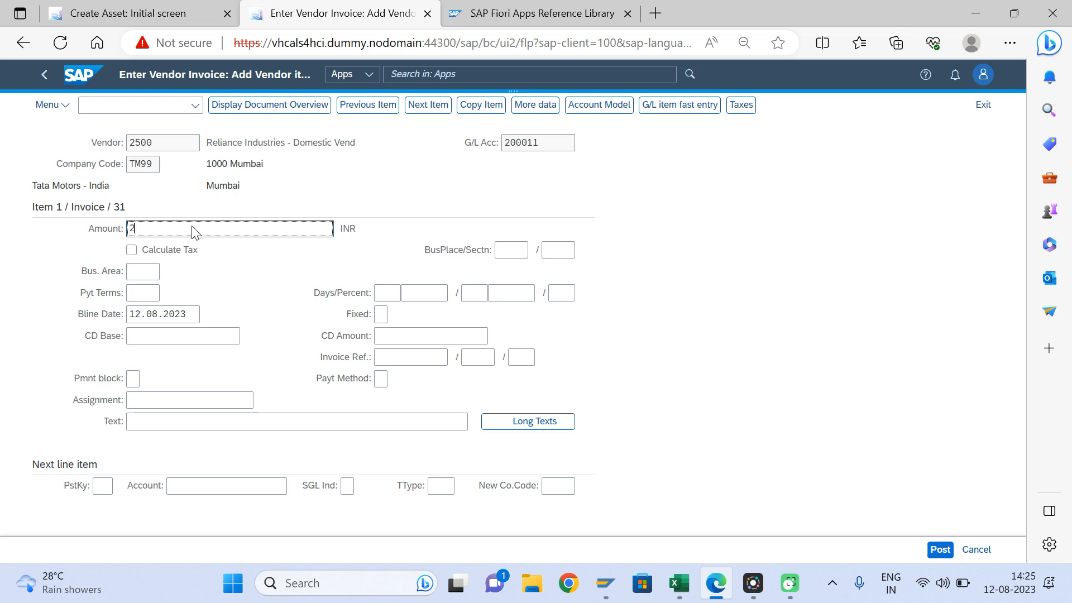
text(0000)
Add a next line item with posting key 70, asset 100006 and transaction type 100.
click(105, 489)
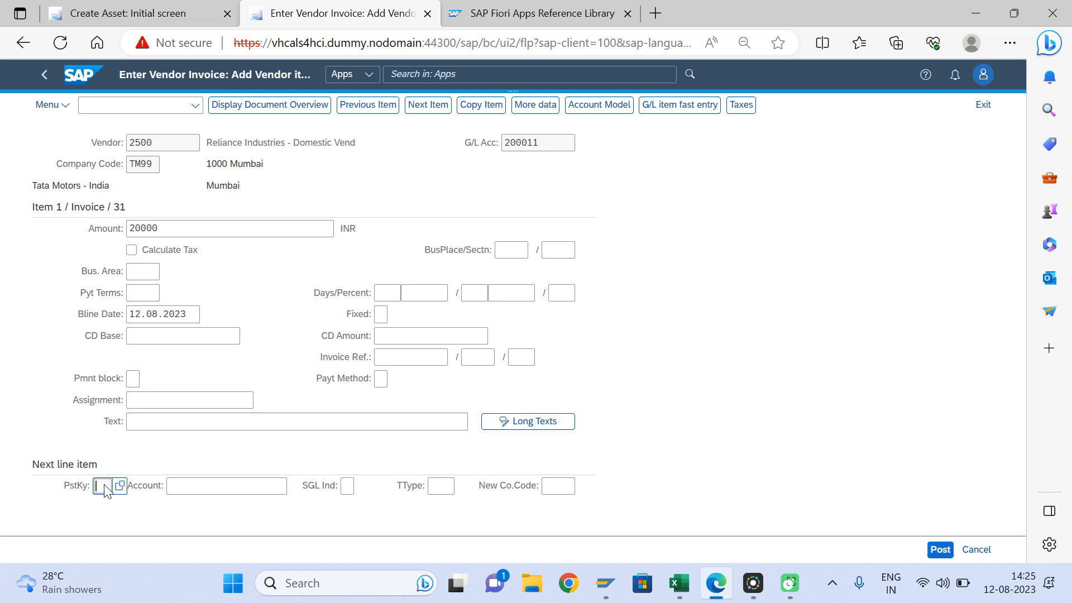
text(70)
key(Tab)
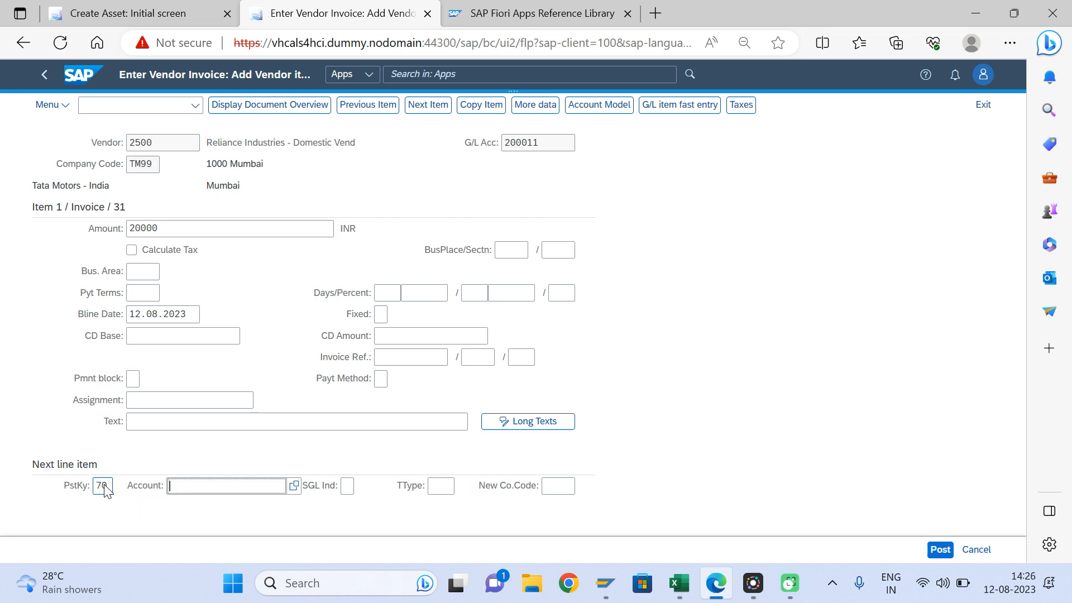
text(100006)
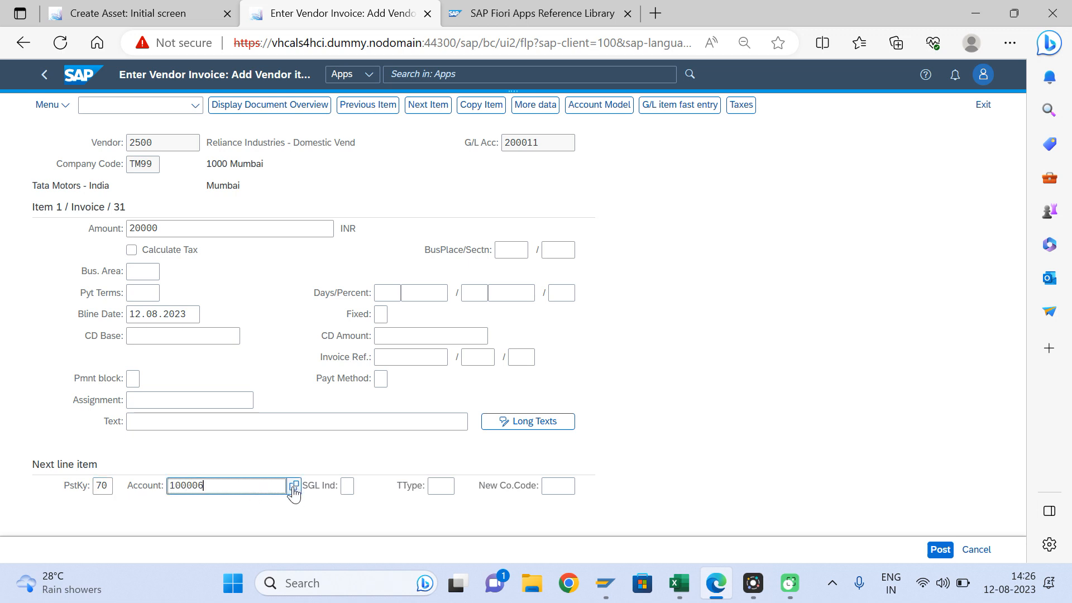
click(435, 490)
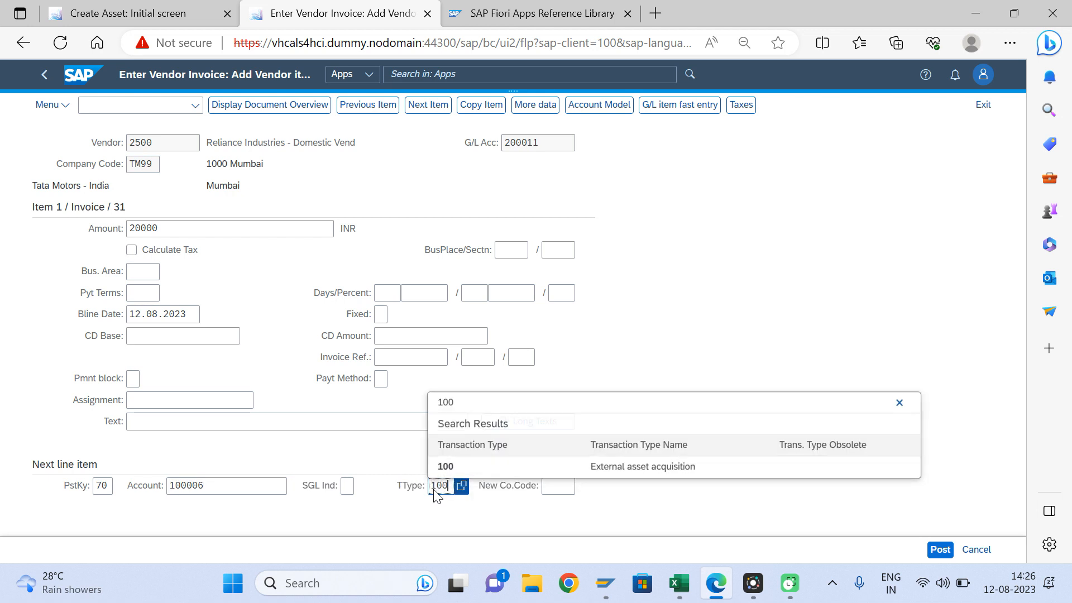
key(Return)
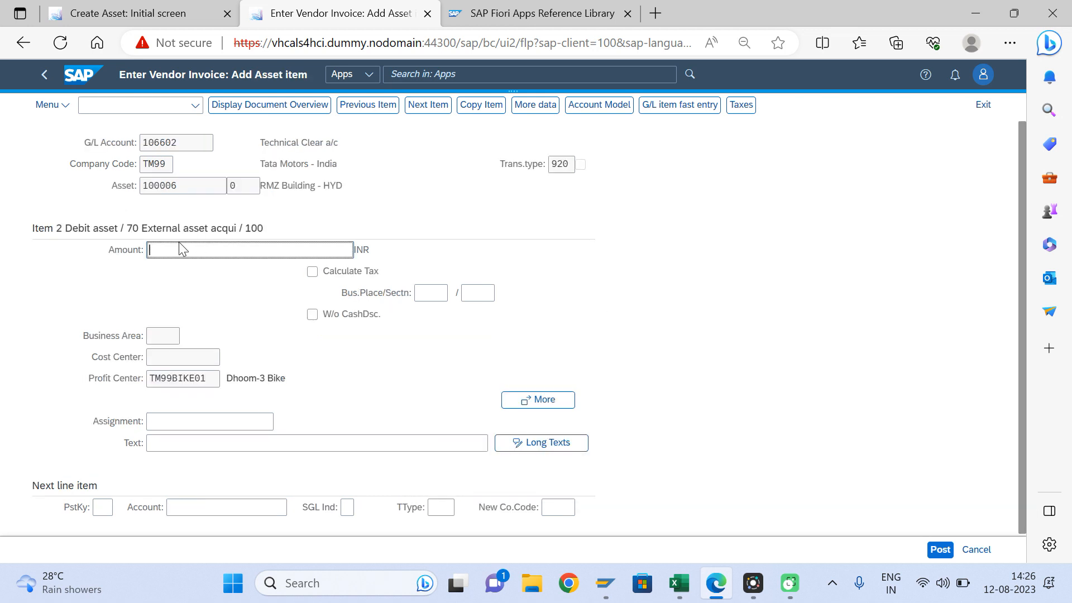
Set the asset item's amount to 20000 INR and simulate the document.
text(20000)
key(Return)
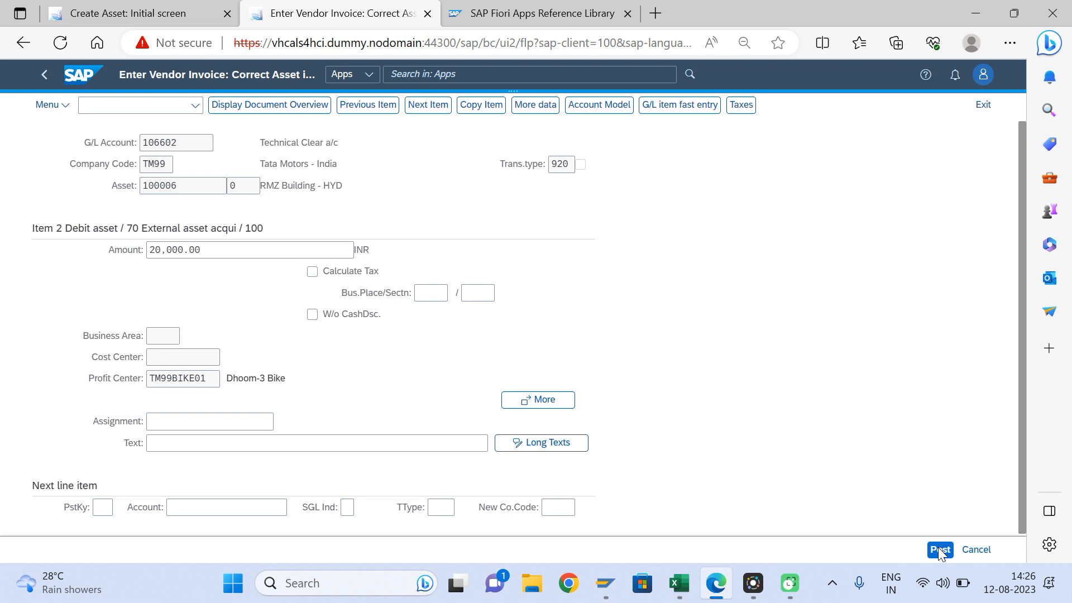
click(66, 111)
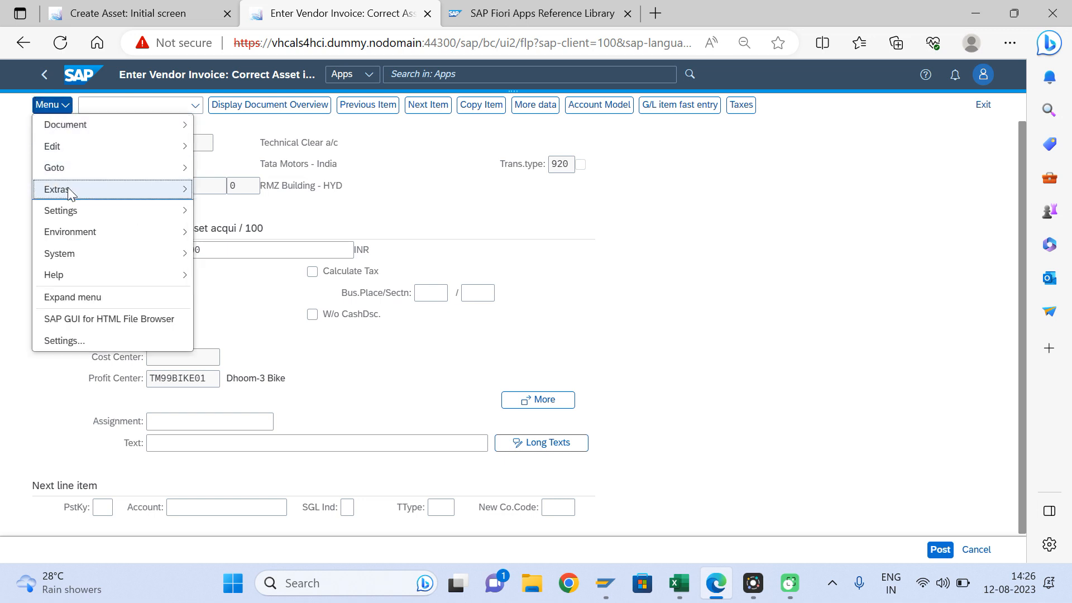
click(101, 124)
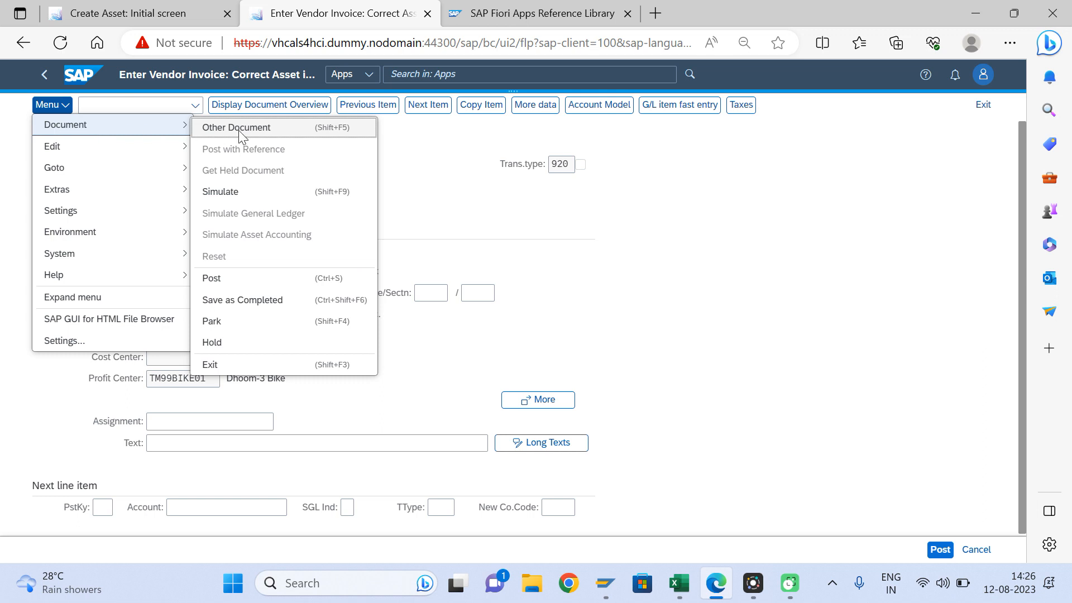
click(231, 191)
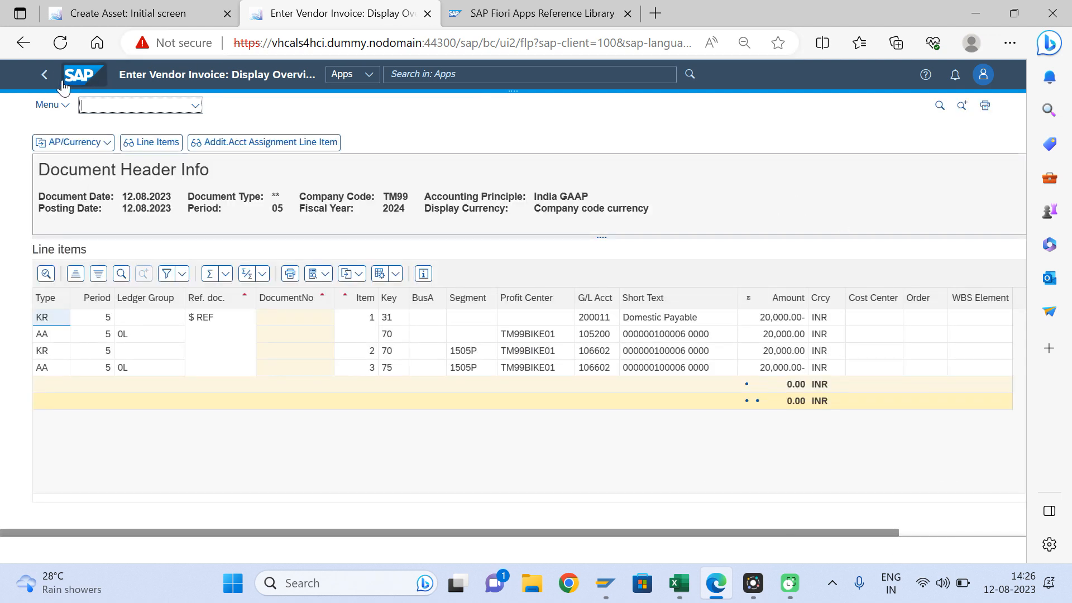
Return from the simulation to the document overview and post the vendor invoice.
click(45, 80)
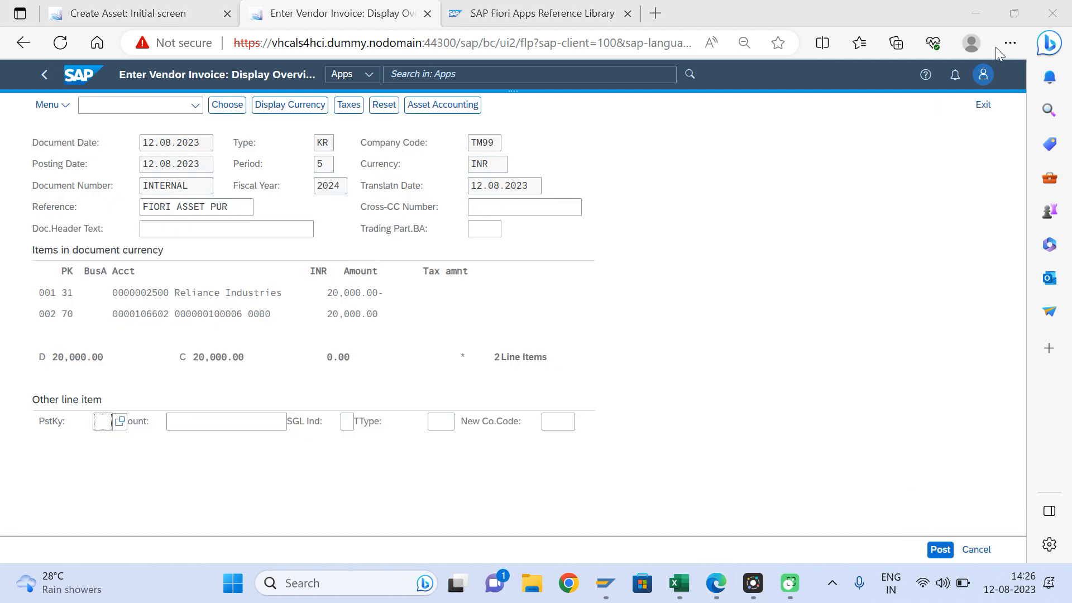
click(1012, 16)
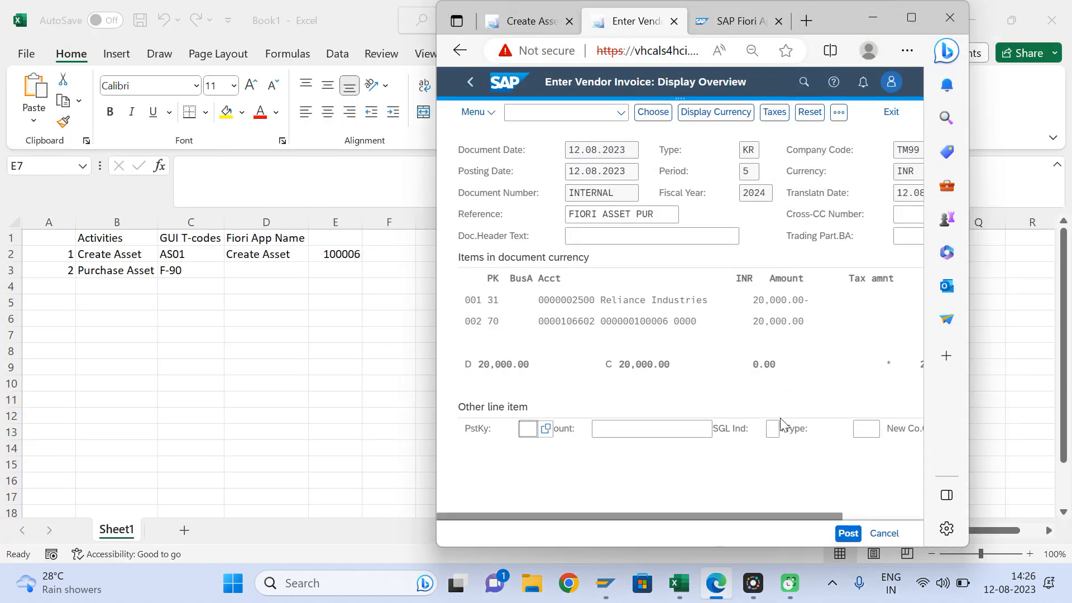
click(848, 531)
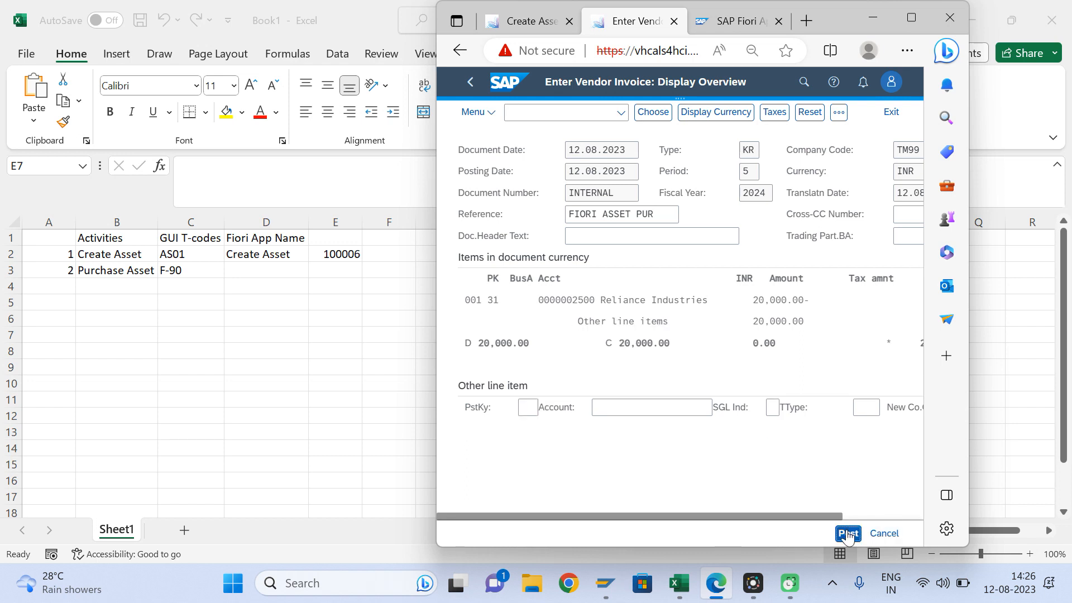
click(915, 21)
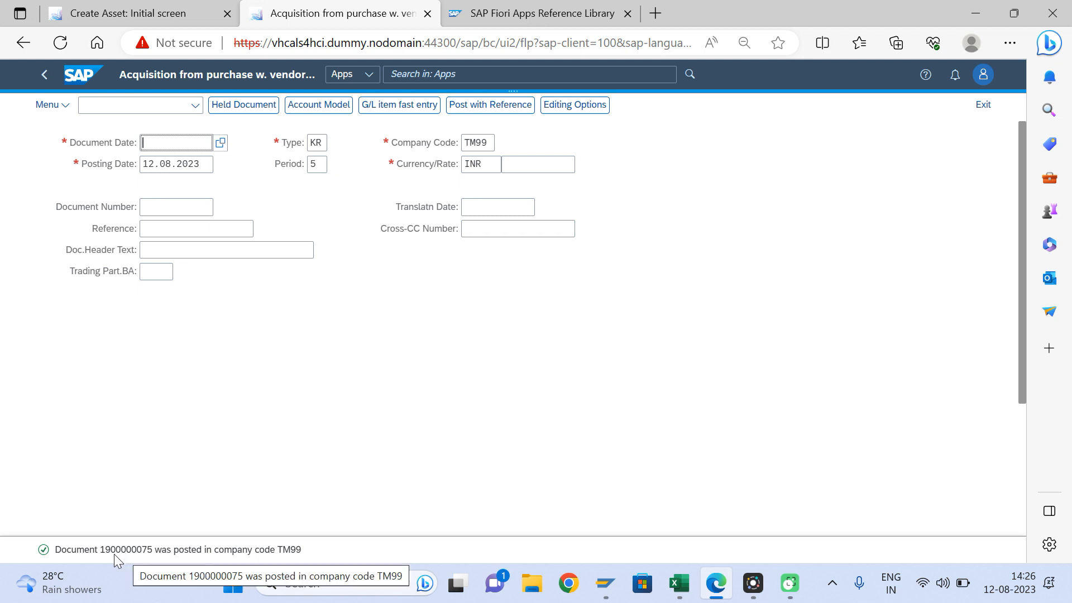
key(alt+Tab)
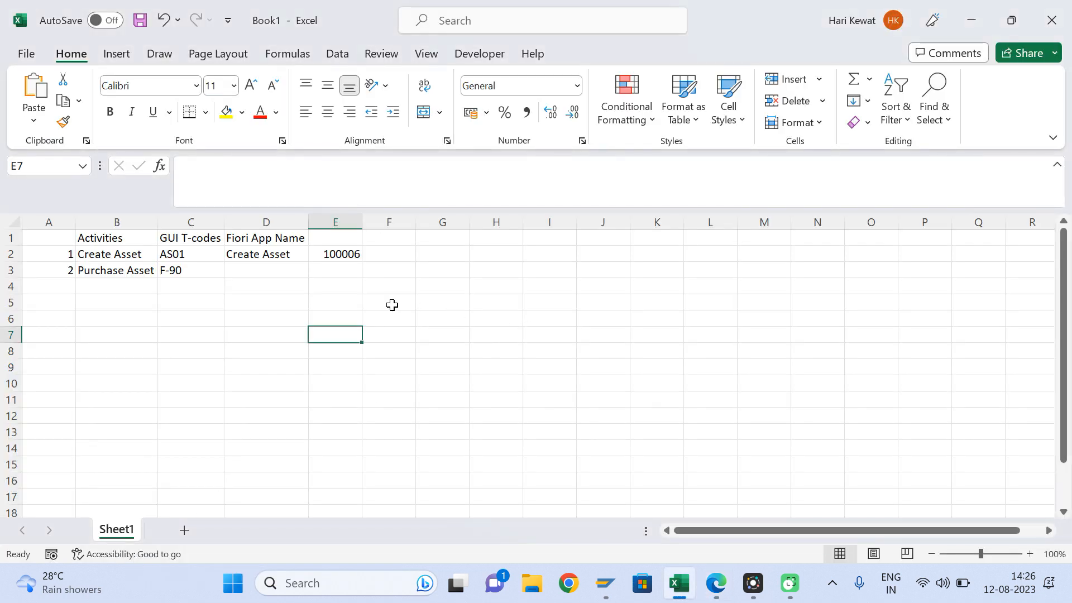
click(320, 273)
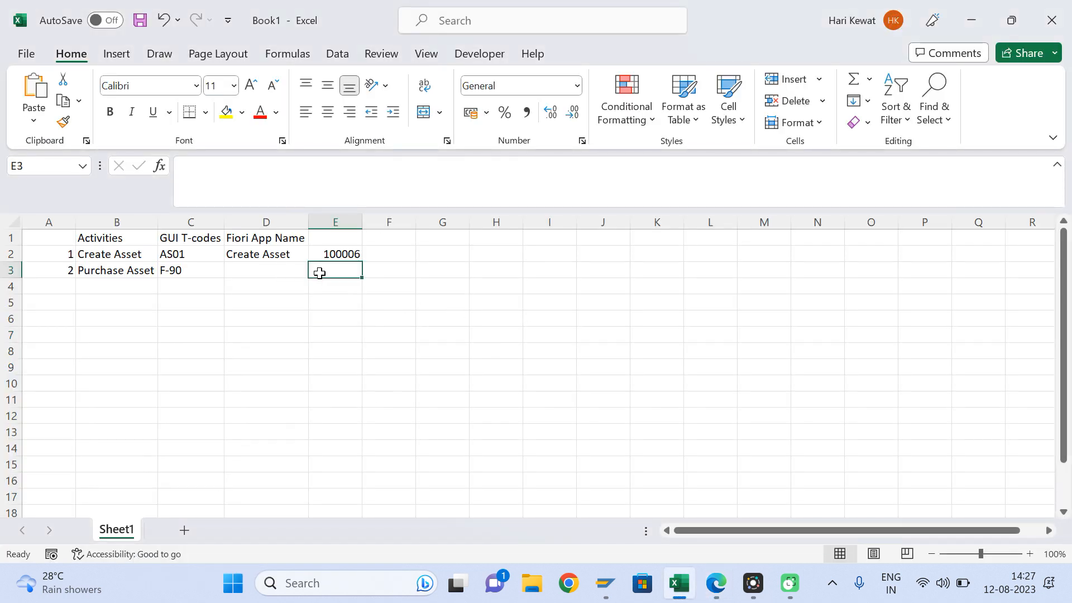
text(19)
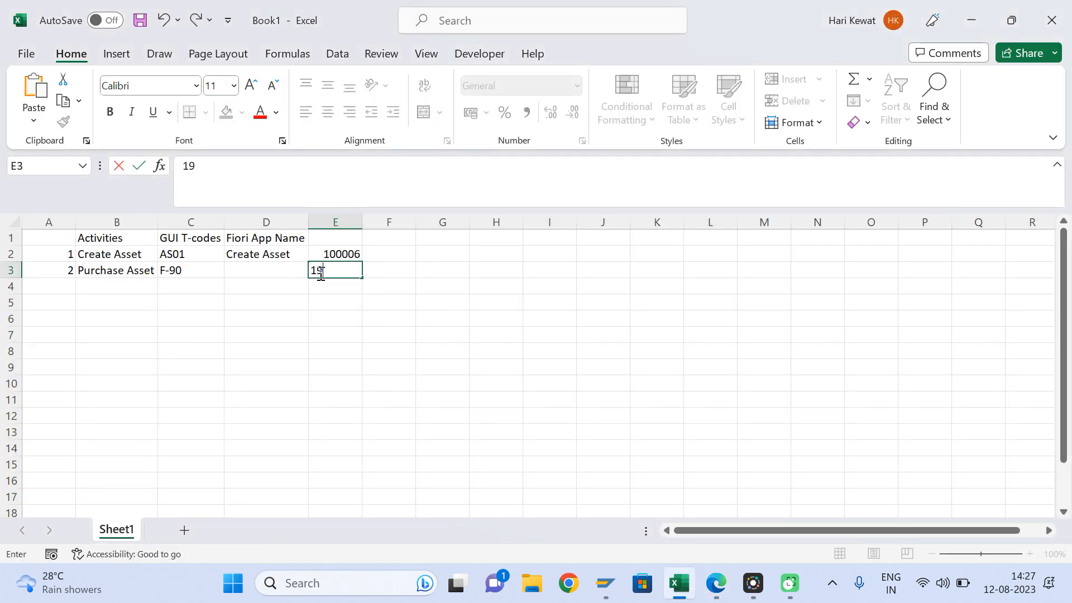
text(000075)
key(Return)
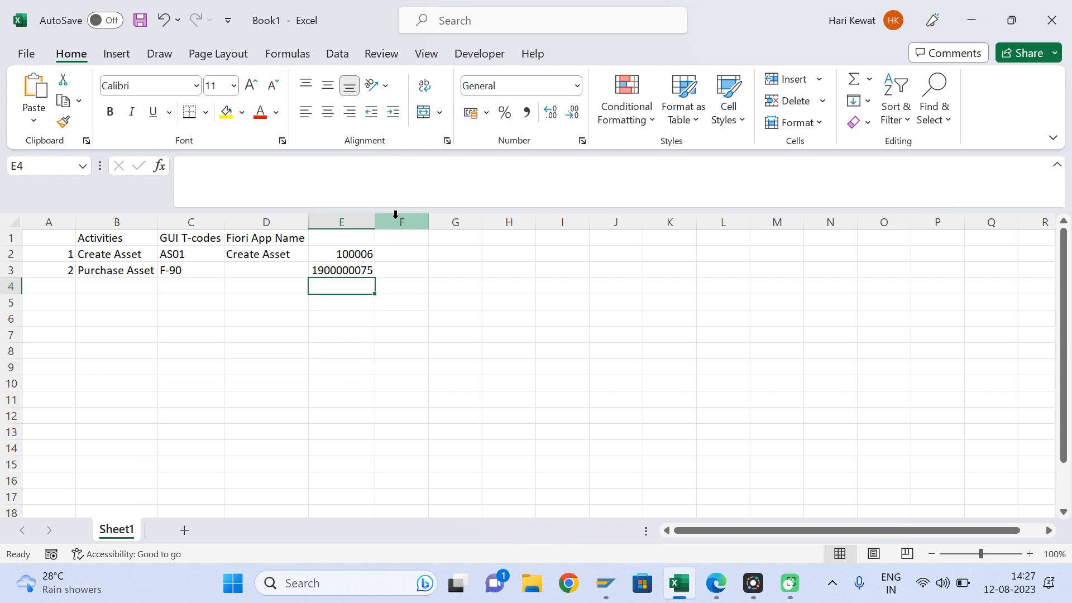
drag(366, 222, 379, 224)
Copy the title "Post Acquisition (Integrated AP) - Without Purchase Order" from the Fiori Apps Reference Library into Excel cell D3, matching the sheet's formatting.
key(alt+Tab)
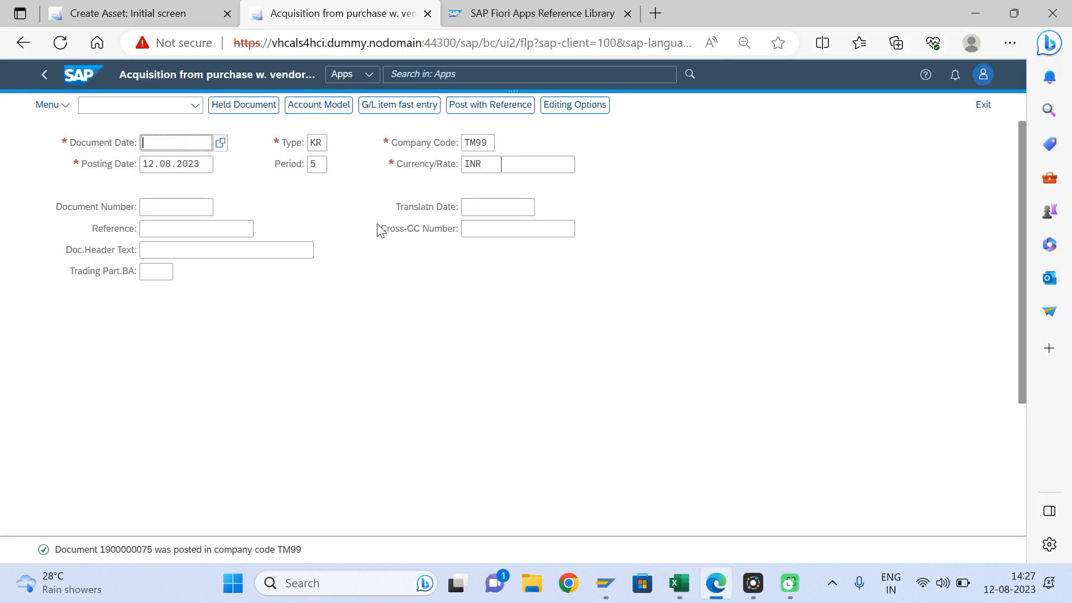
click(559, 14)
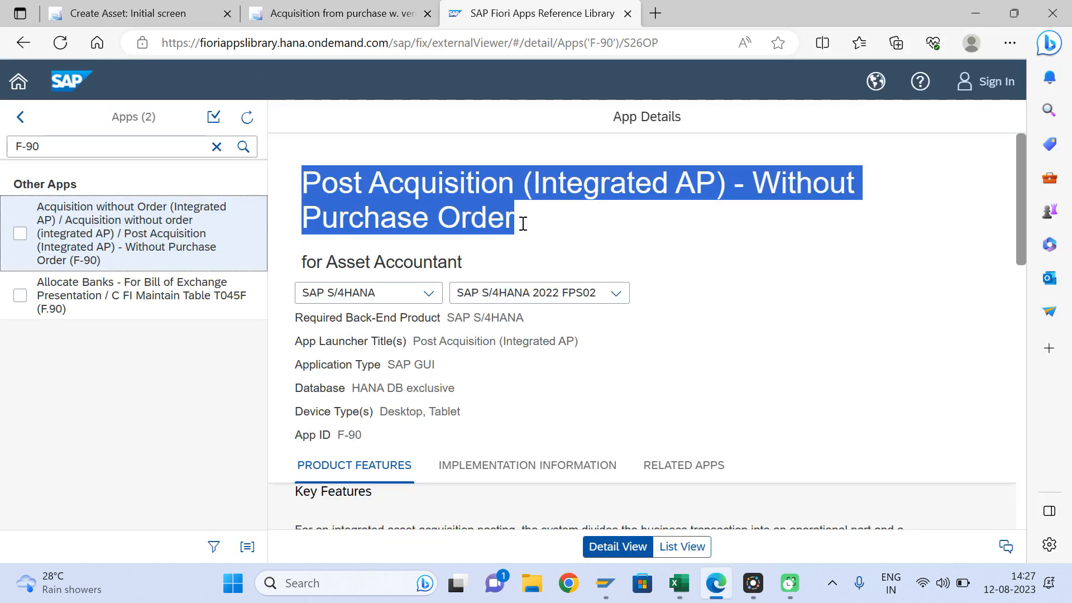
key(alt+Tab)
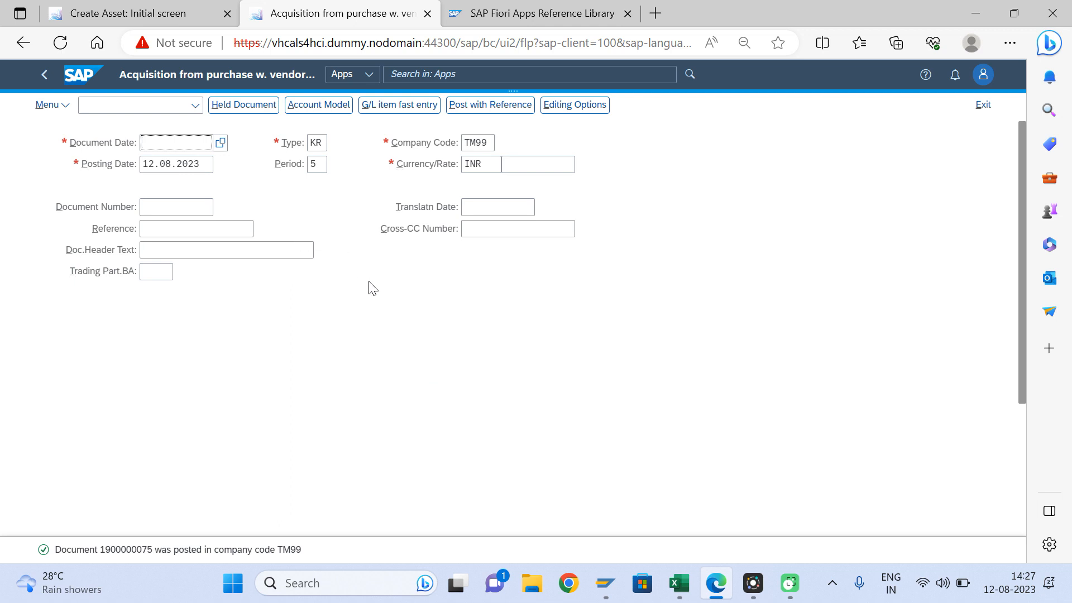
key(alt+Tab)
key(alt+Tab)
click(235, 274)
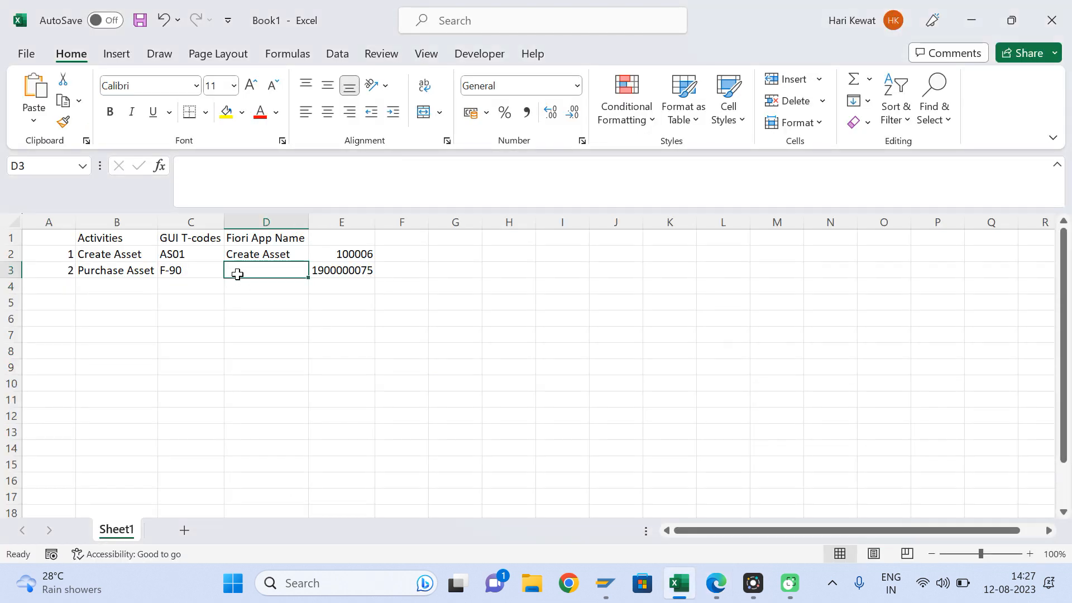
text(Post Acquisition (Integrated AP) - Without Purchase Order)
click(354, 299)
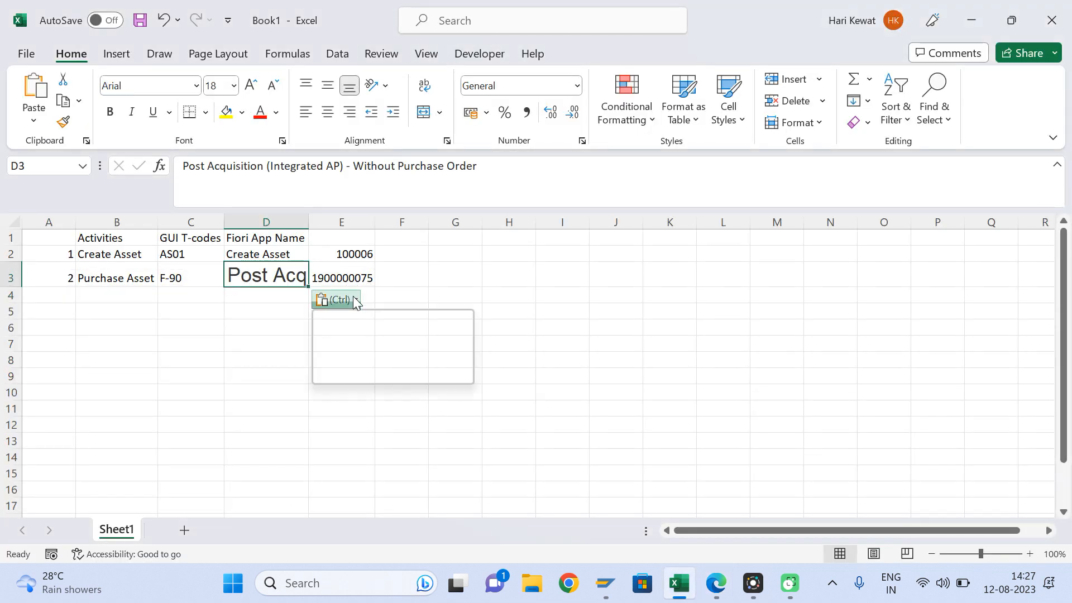
click(354, 345)
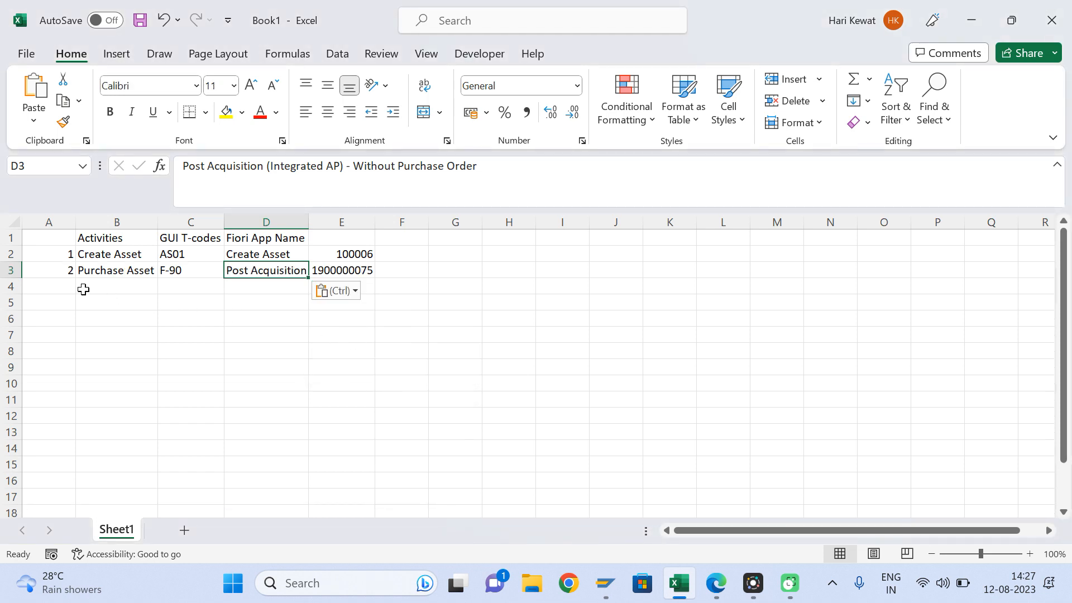
Add activity 3 in row 4 with the name Run Depreciation and the T-code AFAB.
click(68, 288)
key(Tab)
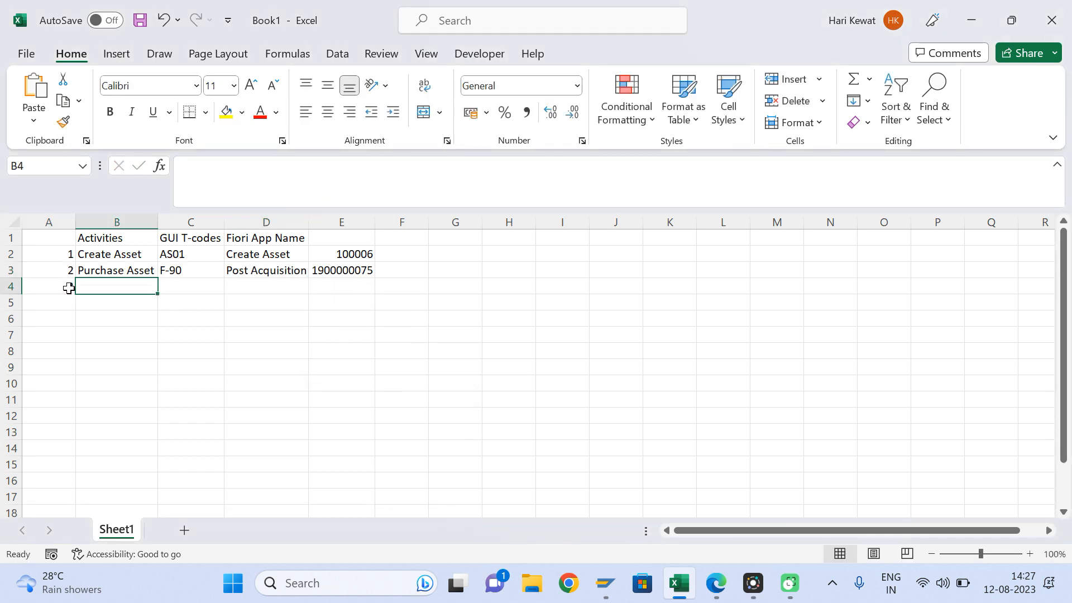
text(Run Depr)
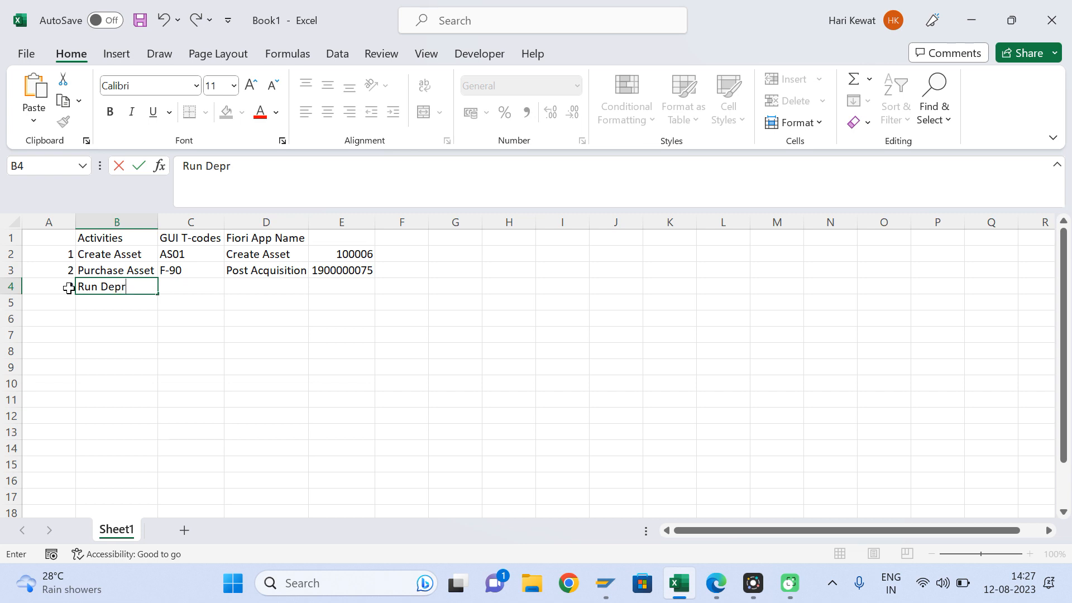
text(eciation)
key(Tab)
text(AFAB)
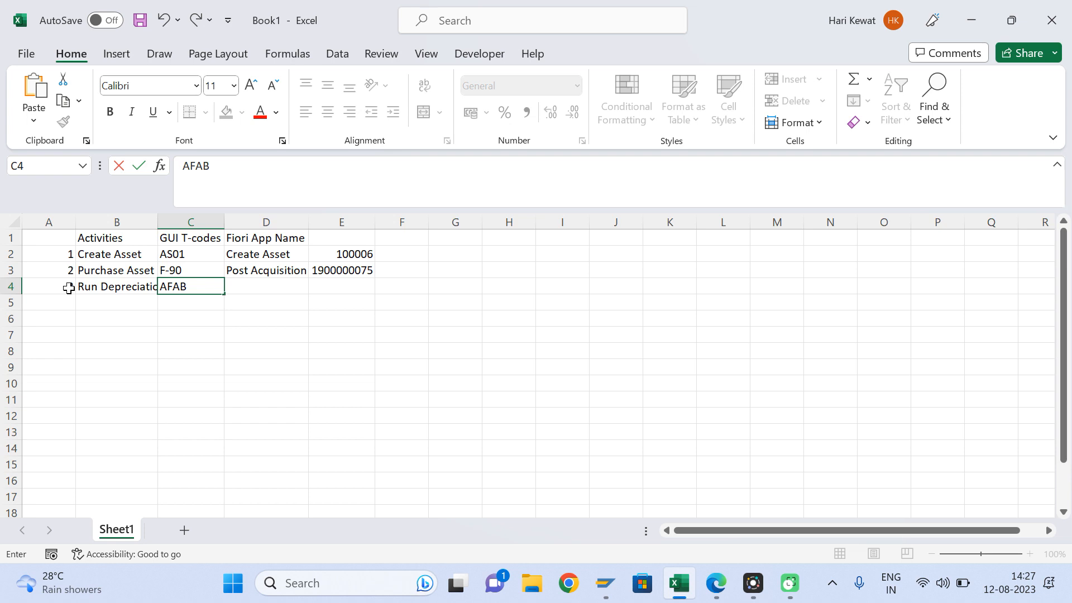
key(Tab)
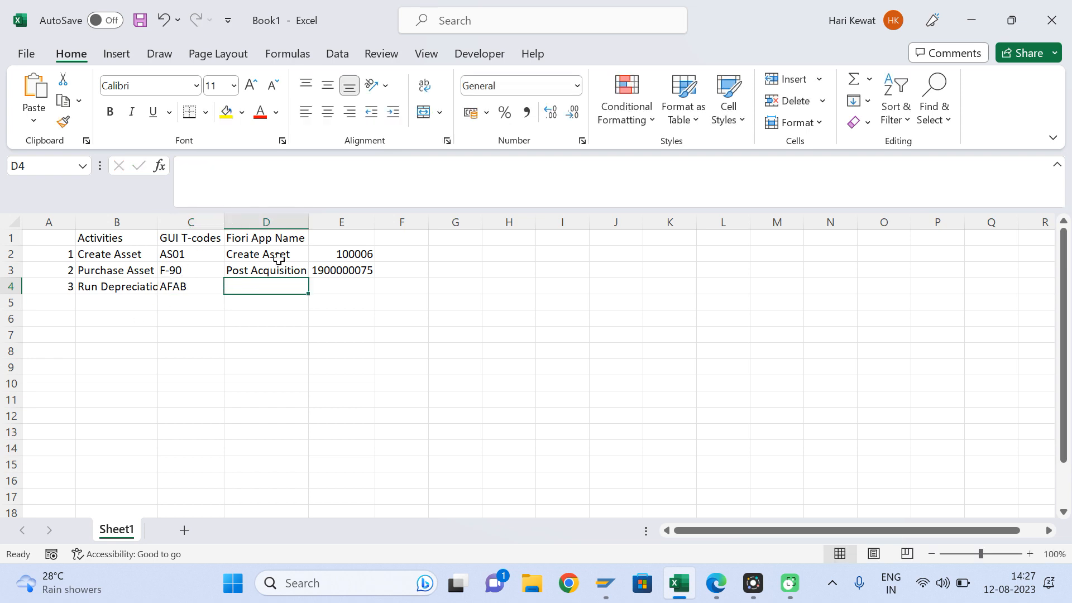
Switch to the browser, search the Fiori Apps Reference Library for AFAB and copy the title of the Schedule Asset Accounting Jobs app.
click(719, 591)
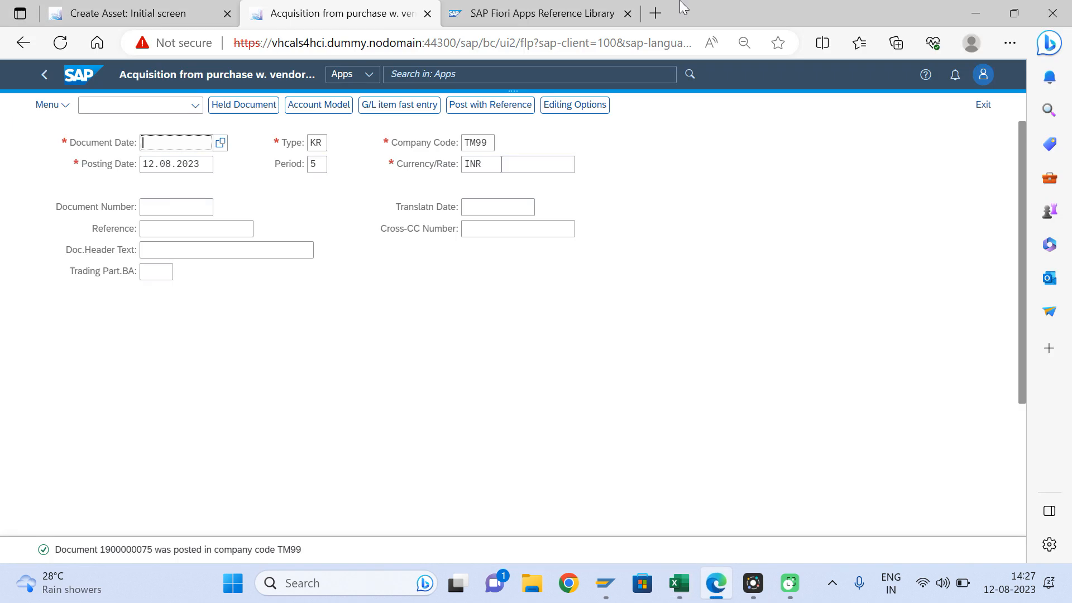
click(513, 21)
click(59, 146)
key(BackSpace)
key(BackSpace)
key(BackSpace)
key(BackSpace)
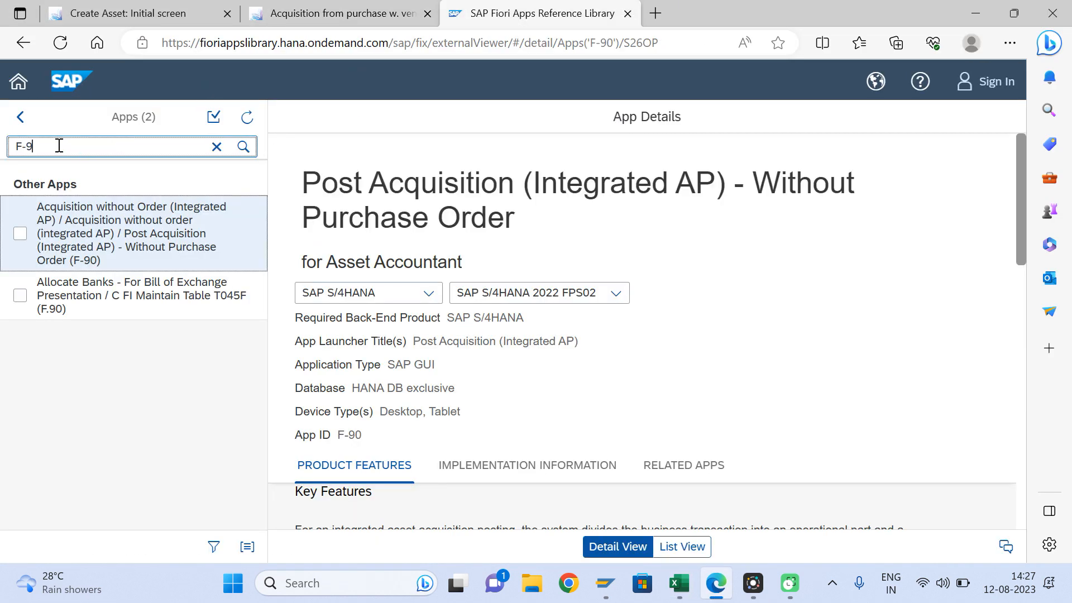
text(AFAB)
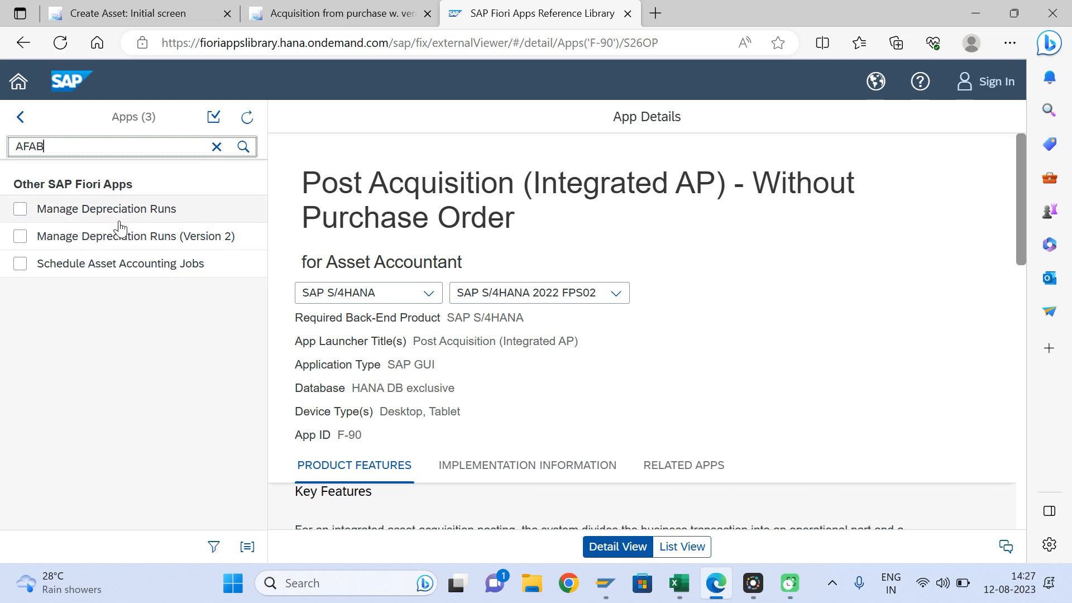
click(120, 266)
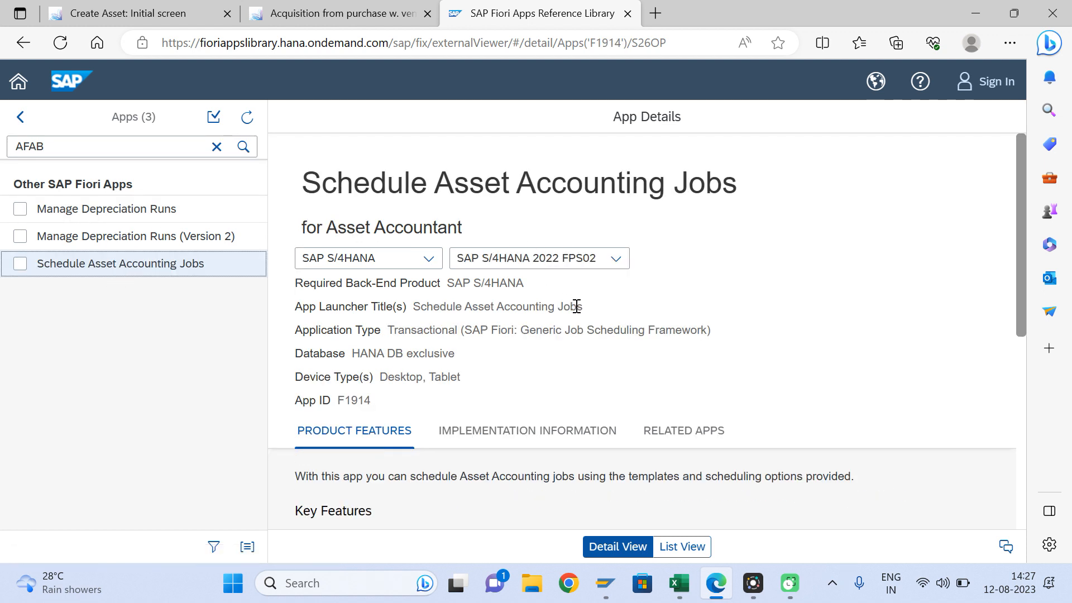
drag(740, 183, 275, 188)
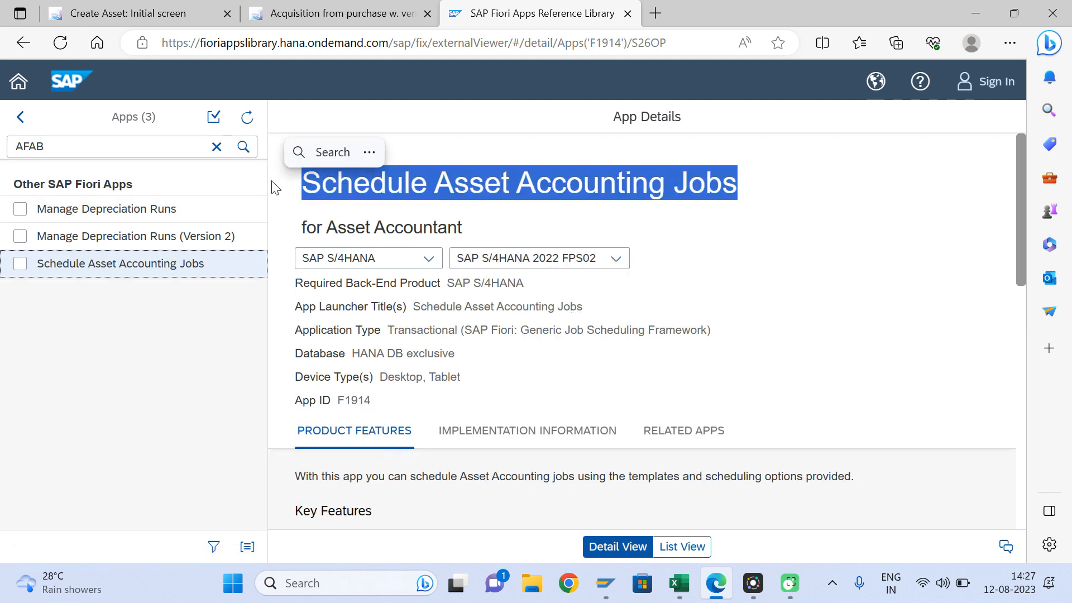
key(ctrl+c)
Launch Schedule Asset Accounting Jobs from the launchpad search on the Create Asset page, and close the Acquisition from purchase page.
click(107, 6)
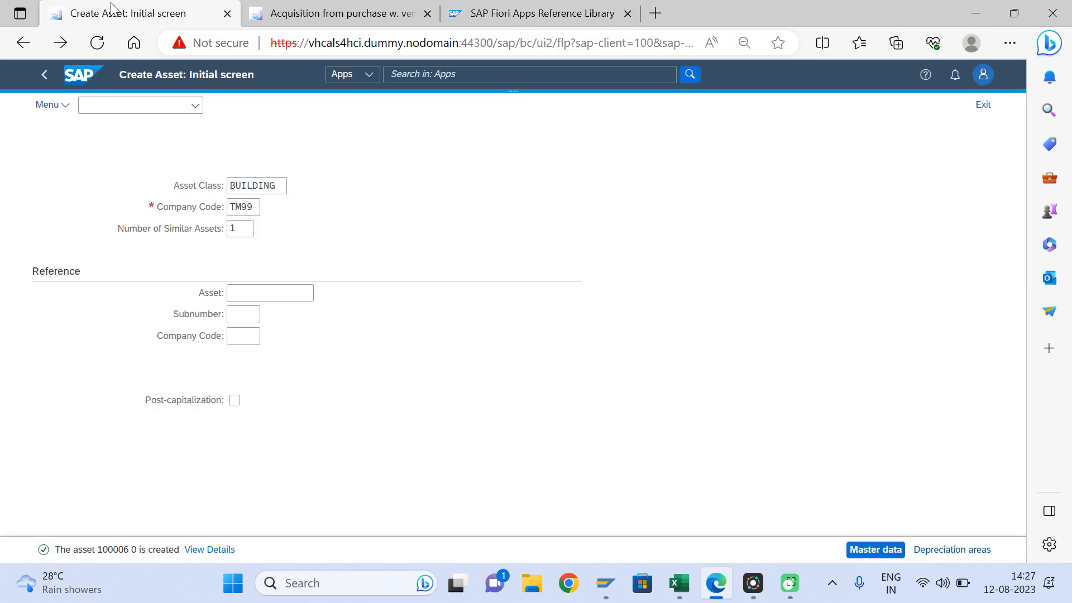
click(445, 76)
key(ctrl+v)
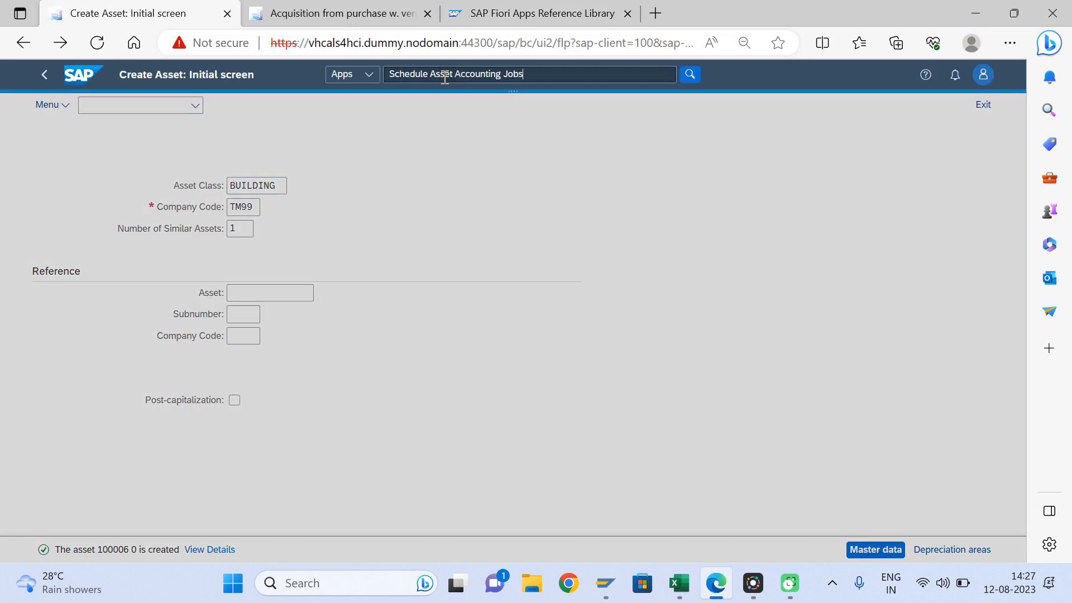
click(485, 99)
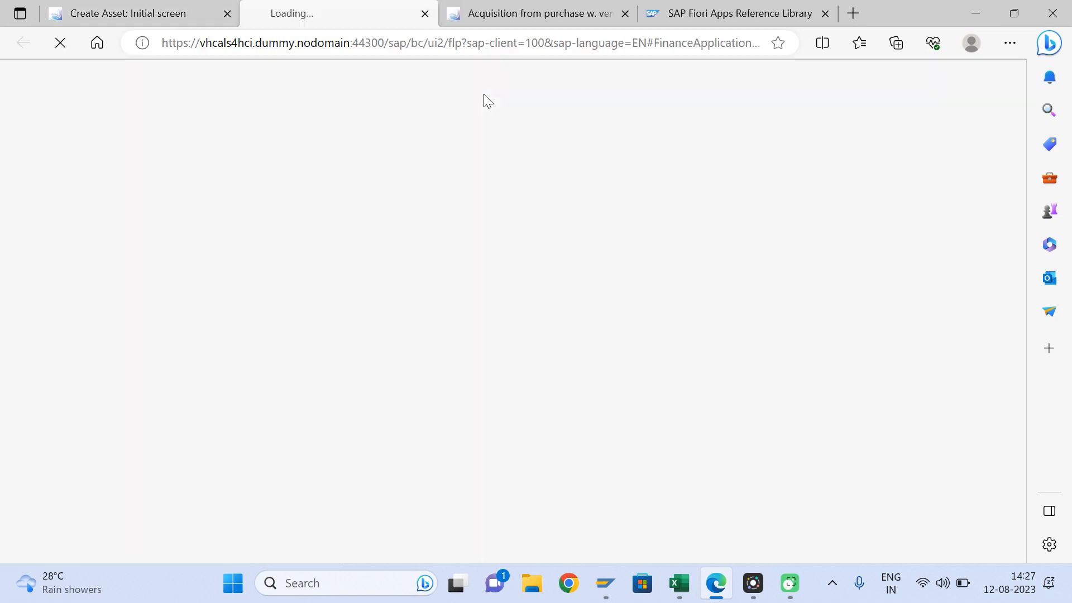
click(529, 16)
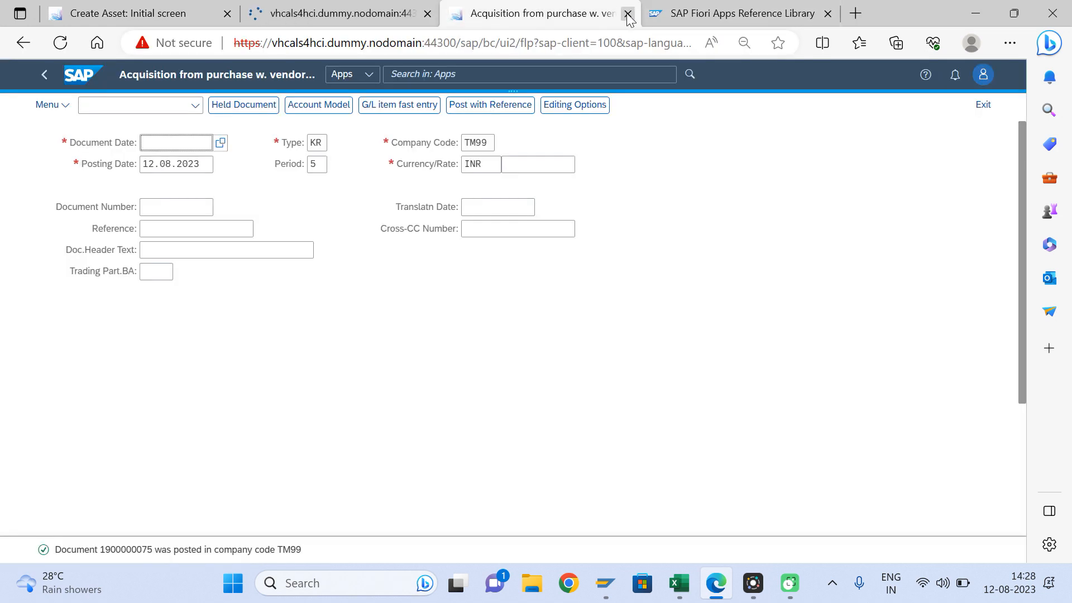
click(627, 15)
click(322, 12)
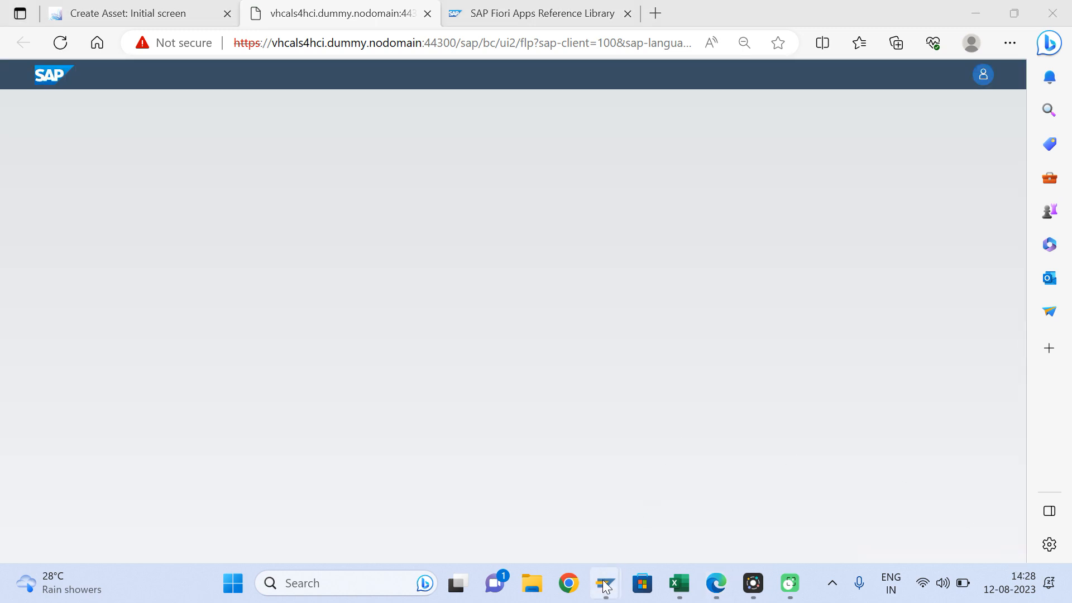
Switch to SAP GUI and open the Asset Explorer with transaction AW01N.
mouse_move(606, 584)
click(667, 486)
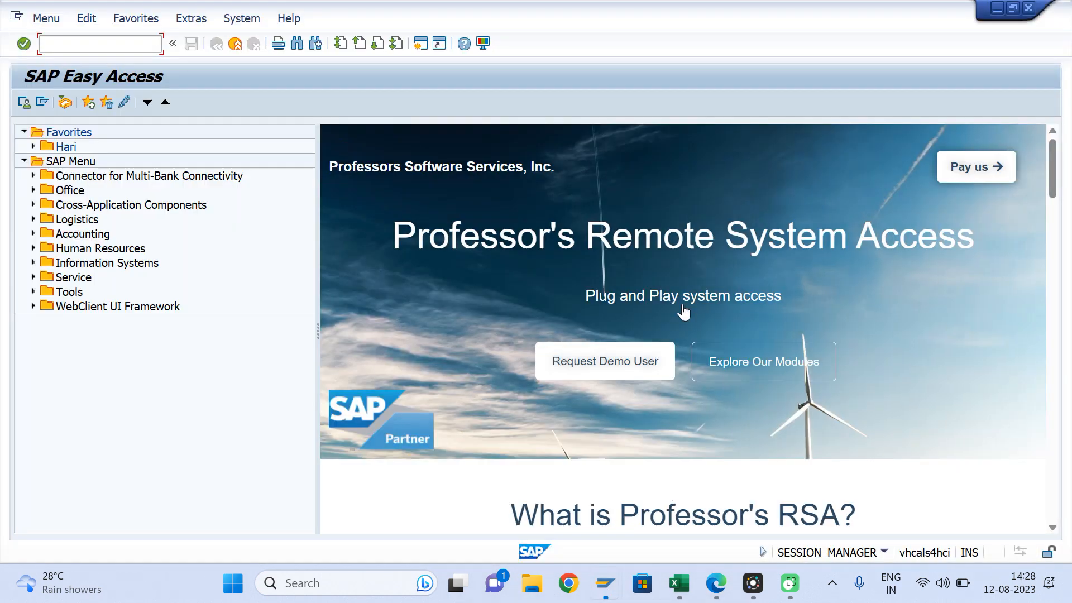
click(84, 42)
text(AW01N)
key(Return)
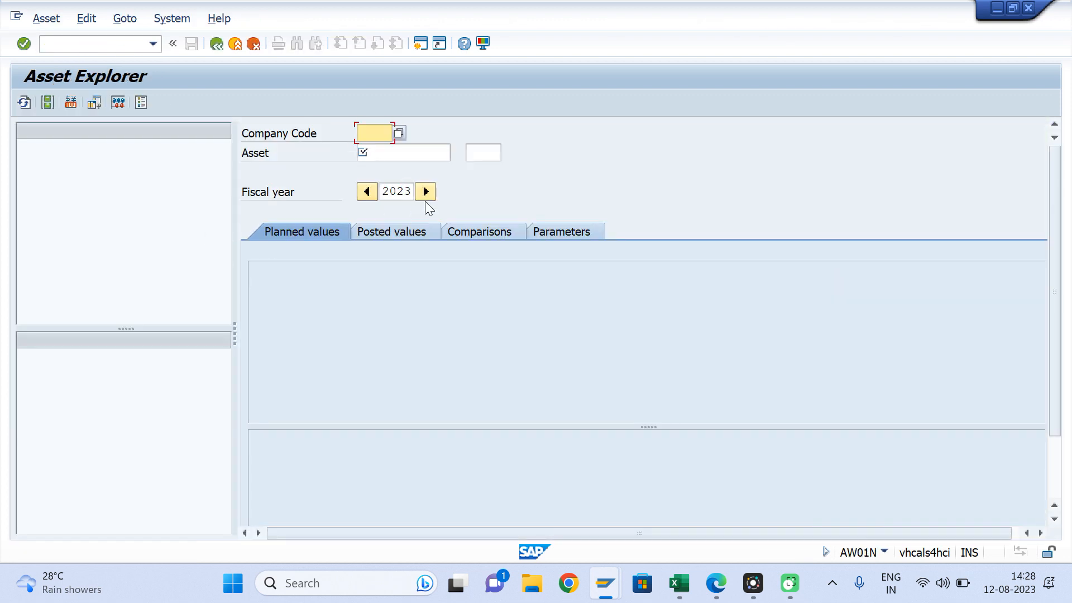
Display asset 100006 of company code TM99 in the Asset Explorer.
text(TM99)
key(Tab)
key(space)
key(Down)
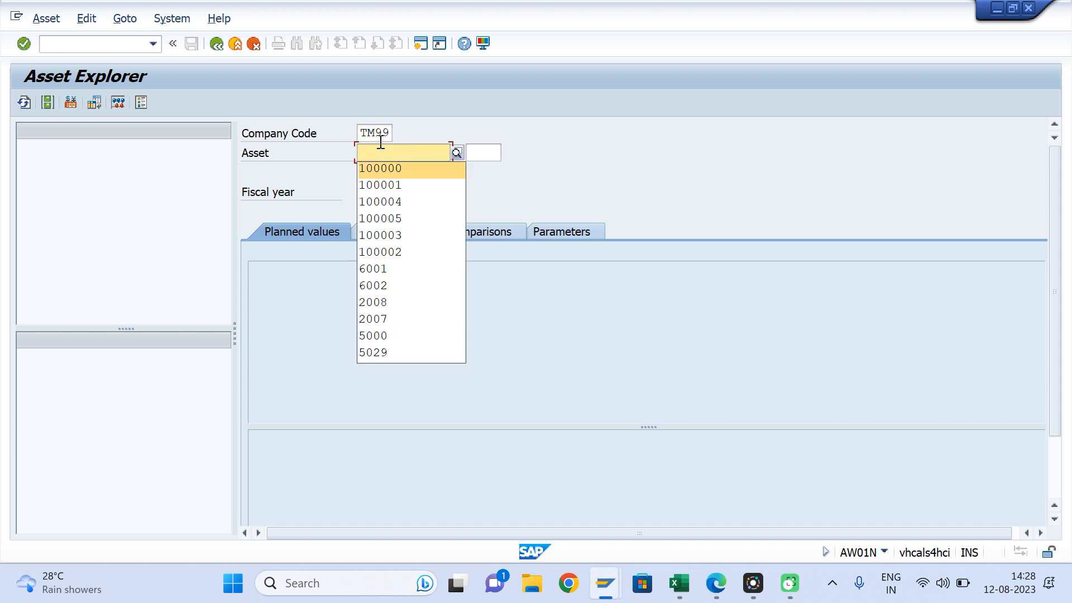
key(Return)
key(BackSpace)
text(6)
key(Return)
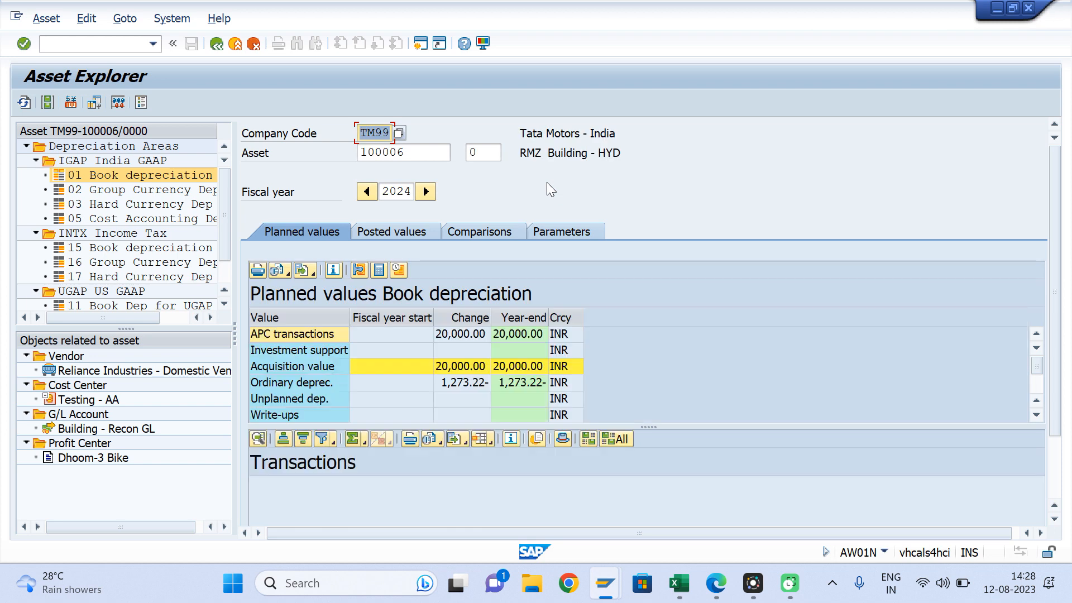
Examine the asset's acquisition transaction and its posted values, including the planned ordinary depreciation for period 5.
click(470, 334)
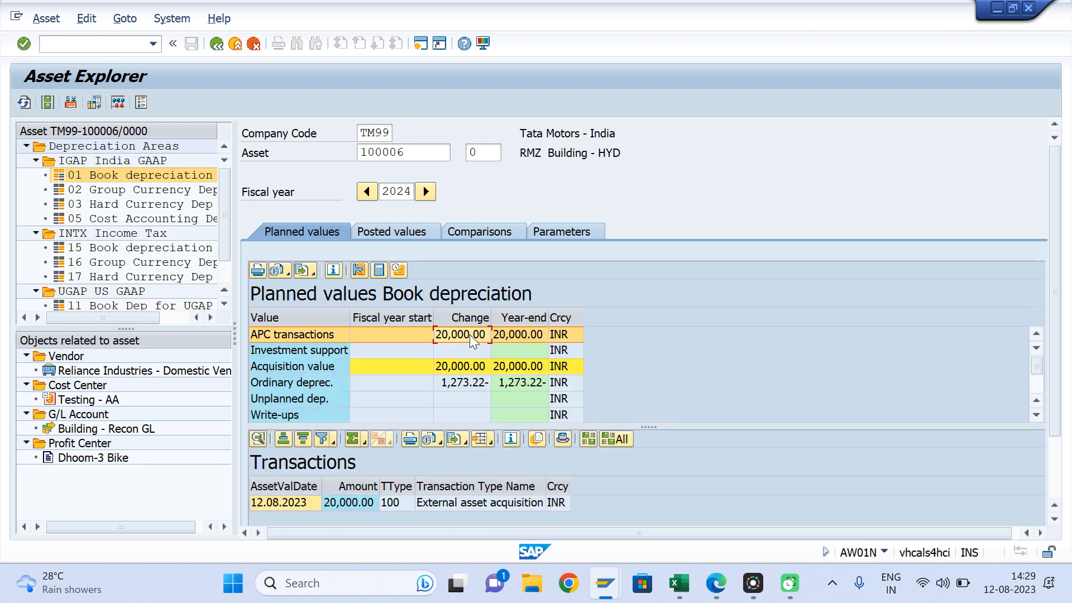
click(407, 235)
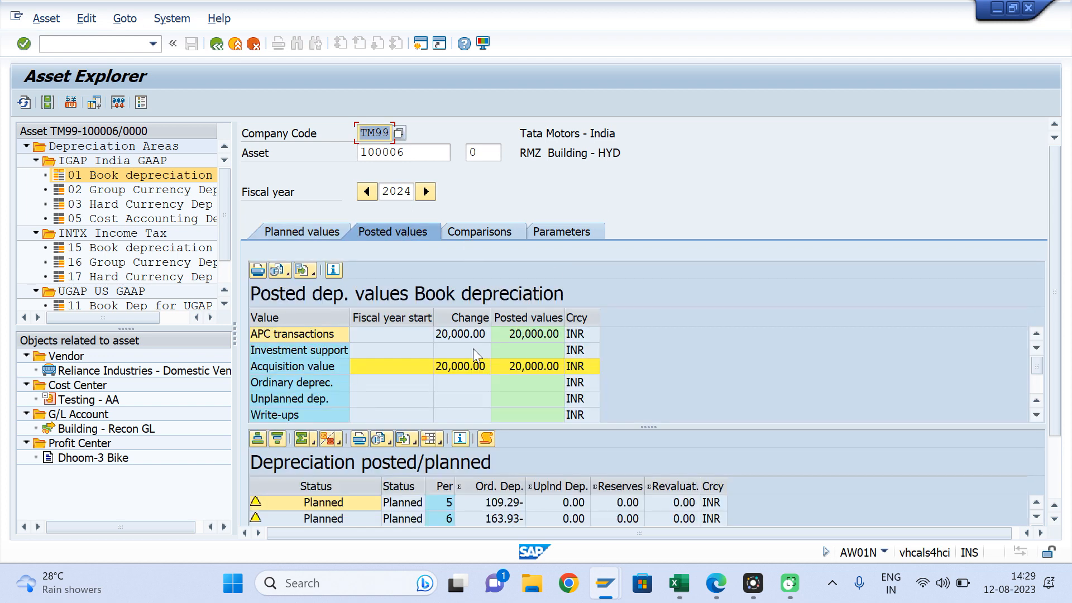
click(412, 504)
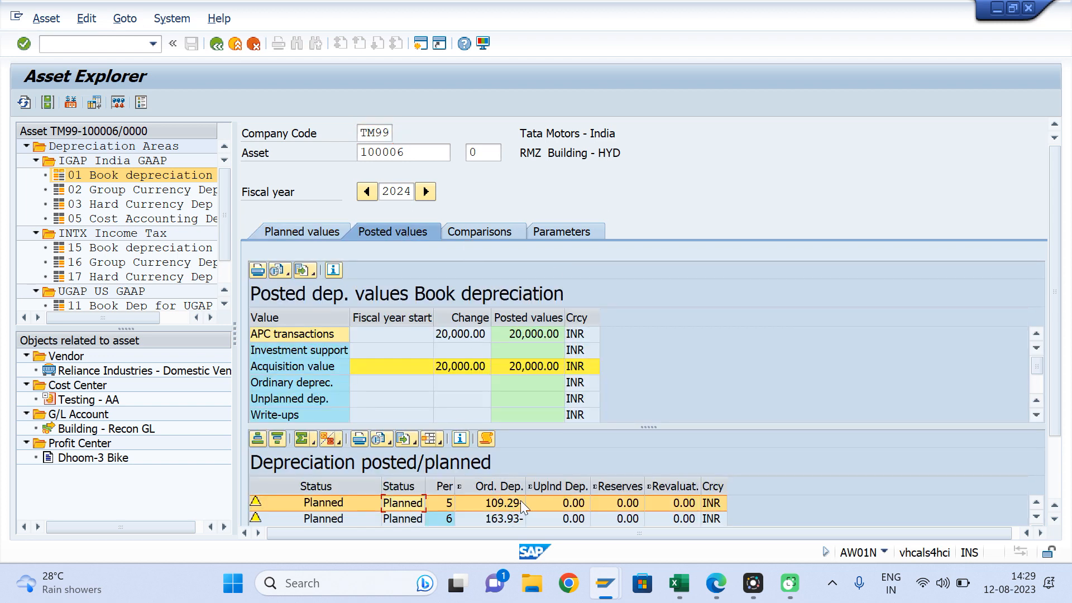
click(518, 504)
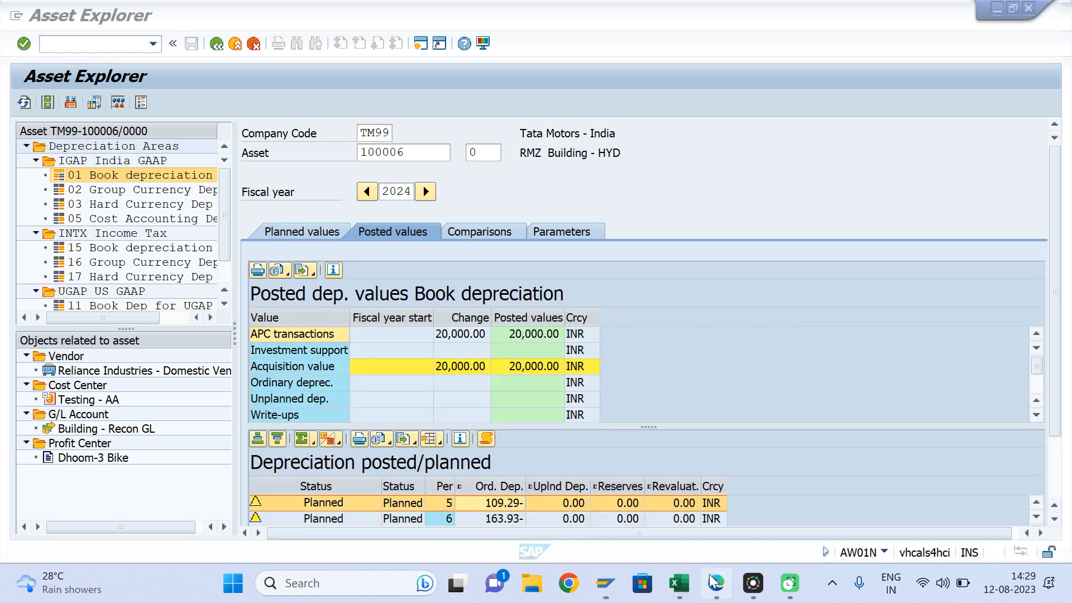
Switch back to the browser, create a Depreciation Posting Run job and advance past the immediate single-run scheduling to its parameters.
click(717, 583)
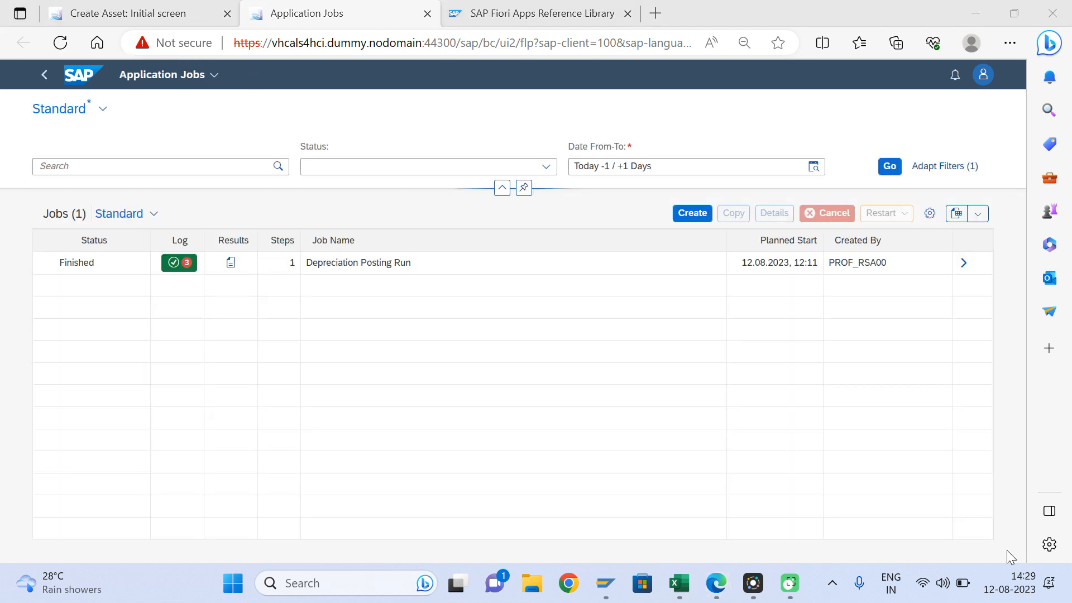
click(691, 216)
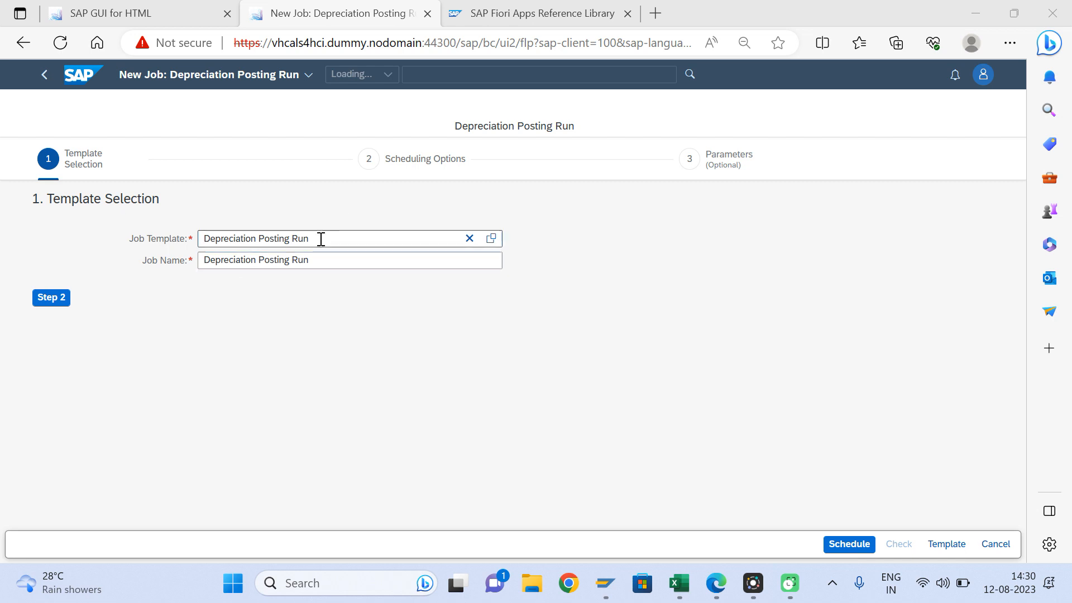
drag(309, 240, 183, 245)
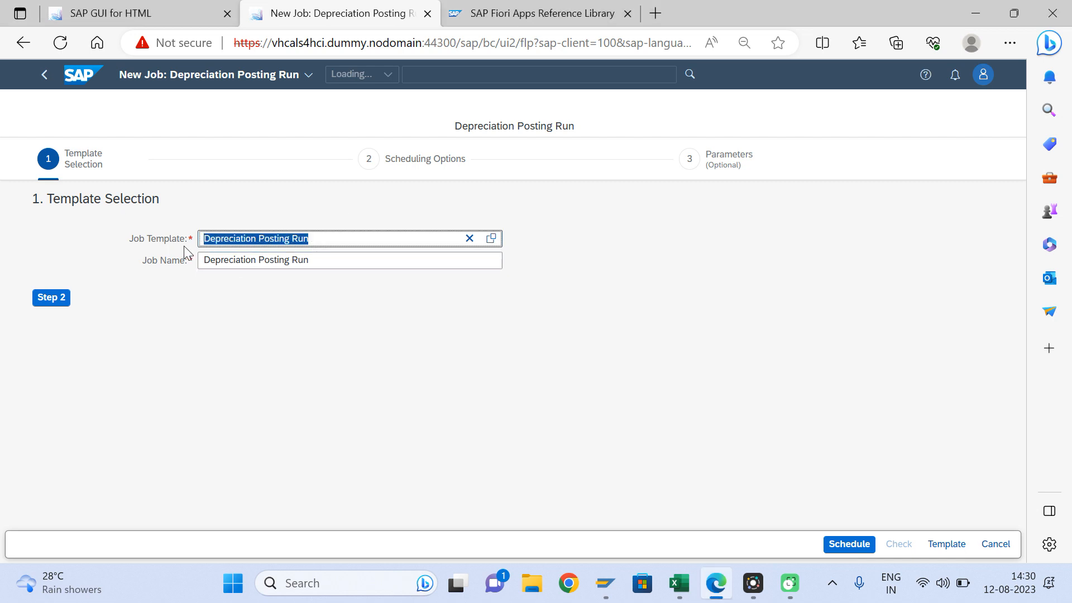
click(315, 261)
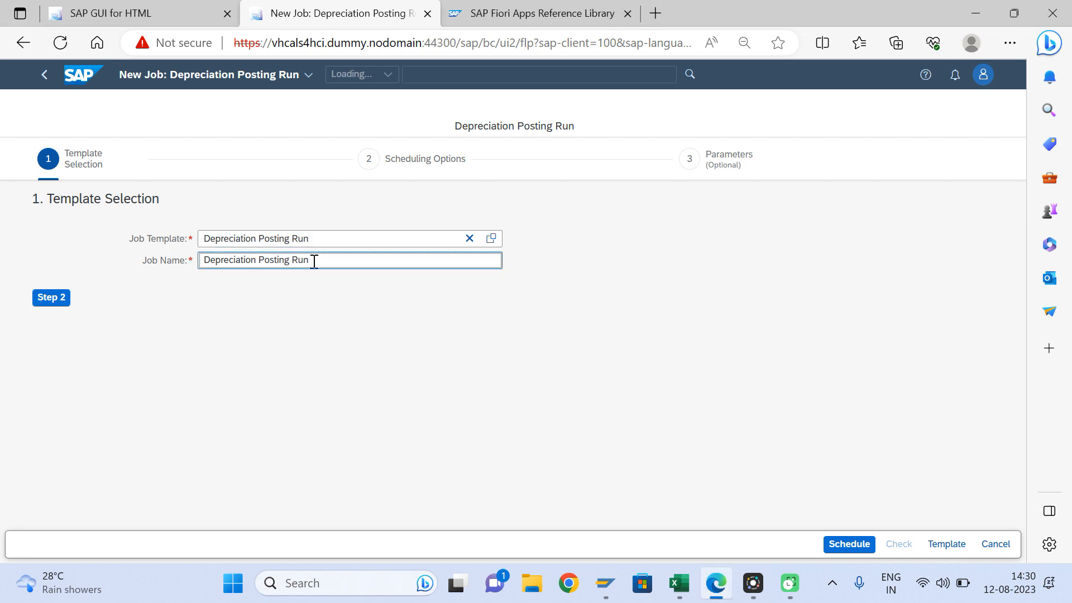
drag(314, 261, 120, 257)
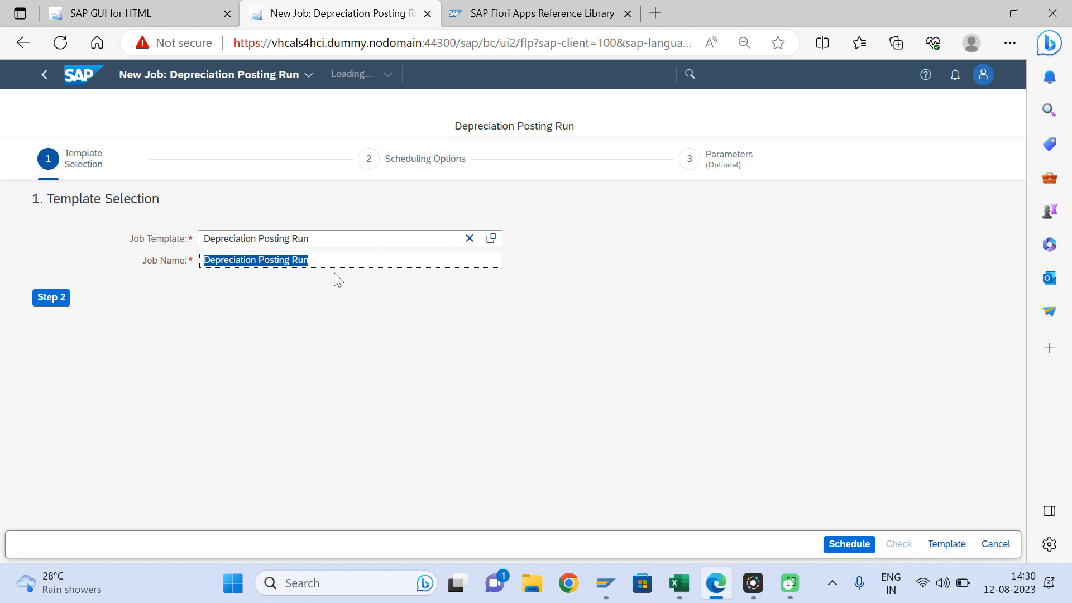
click(54, 299)
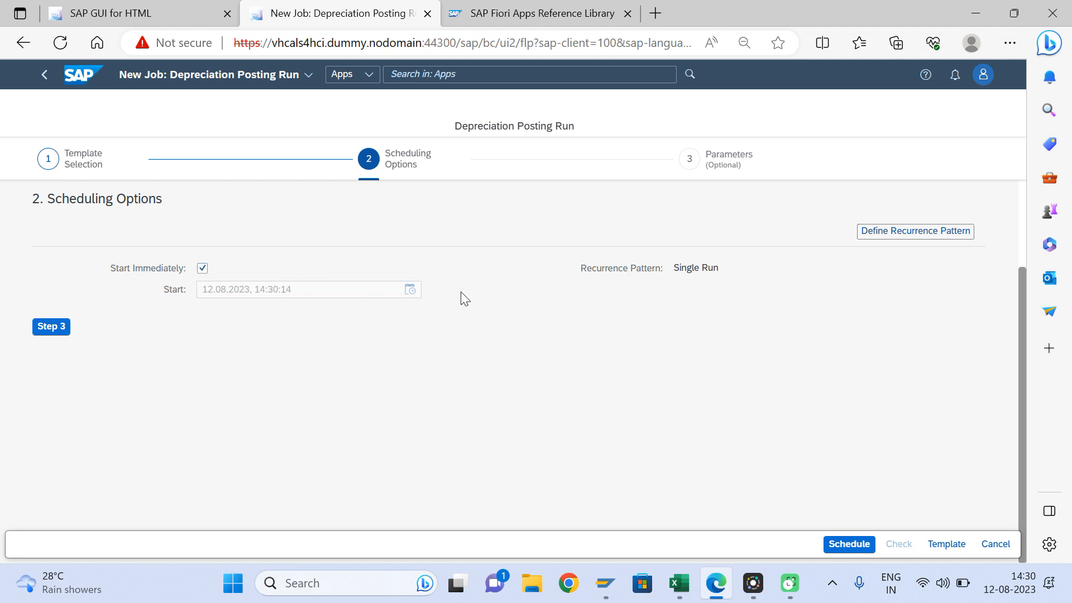
click(50, 328)
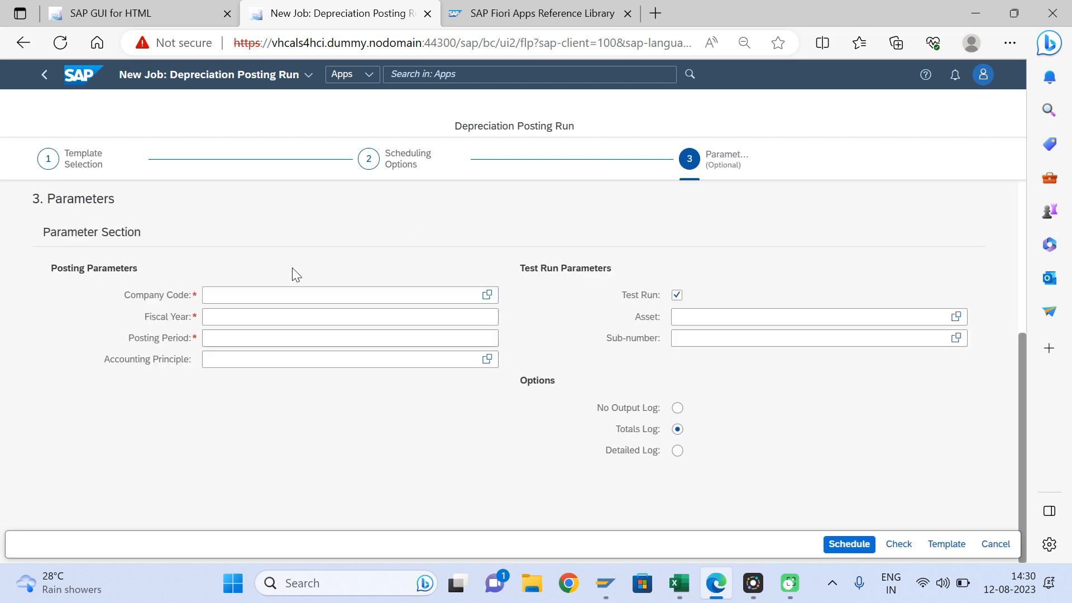
Schedule the depreciation run for company code TM99, fiscal year 2024 and posting period 05, with Test Run disabled and Totals Log selected.
click(232, 297)
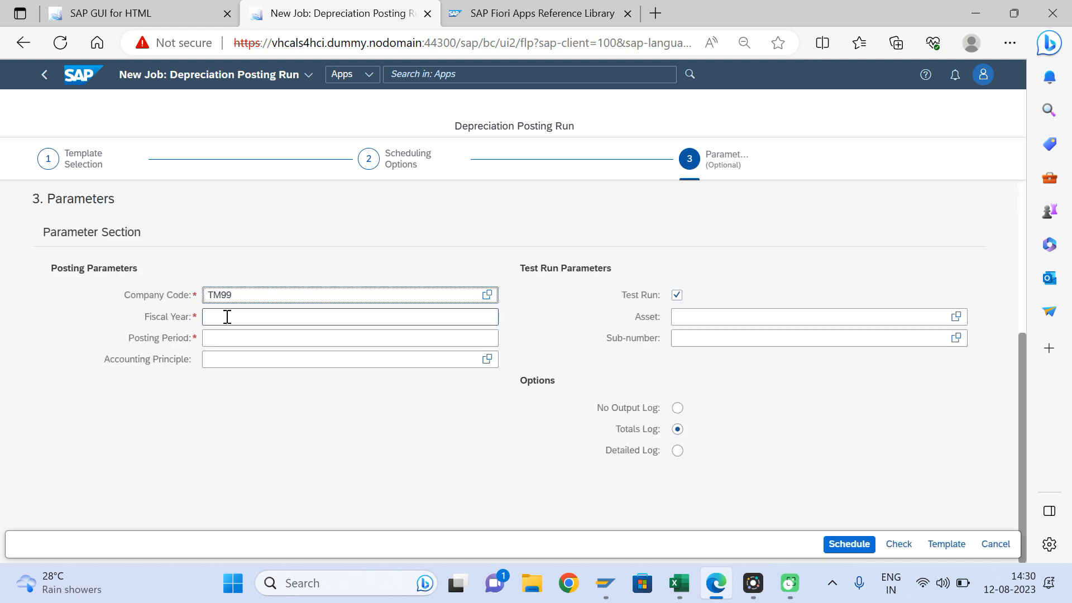
click(227, 316)
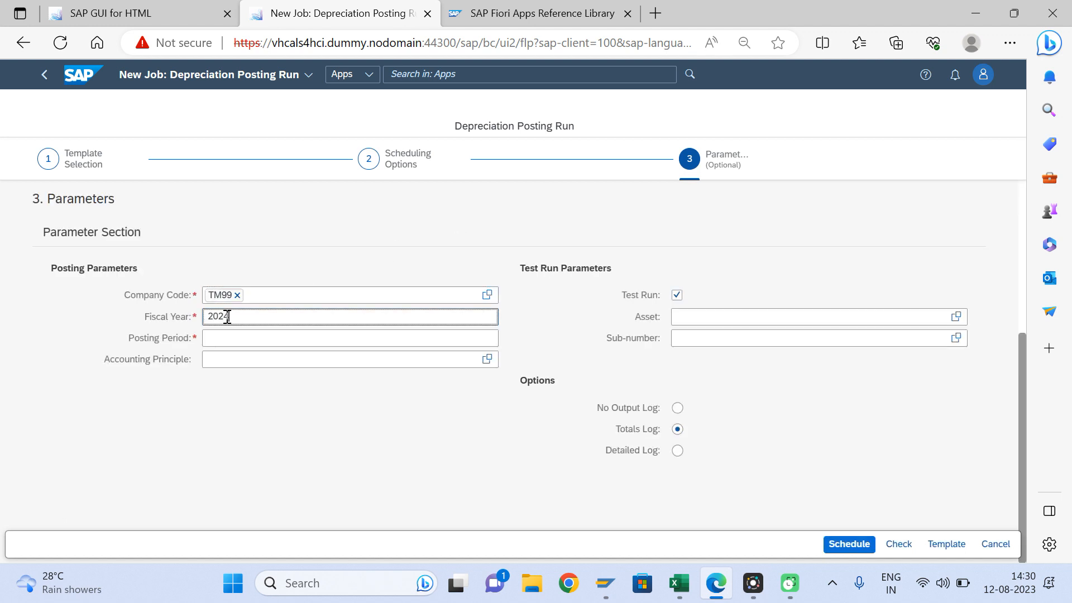
click(220, 337)
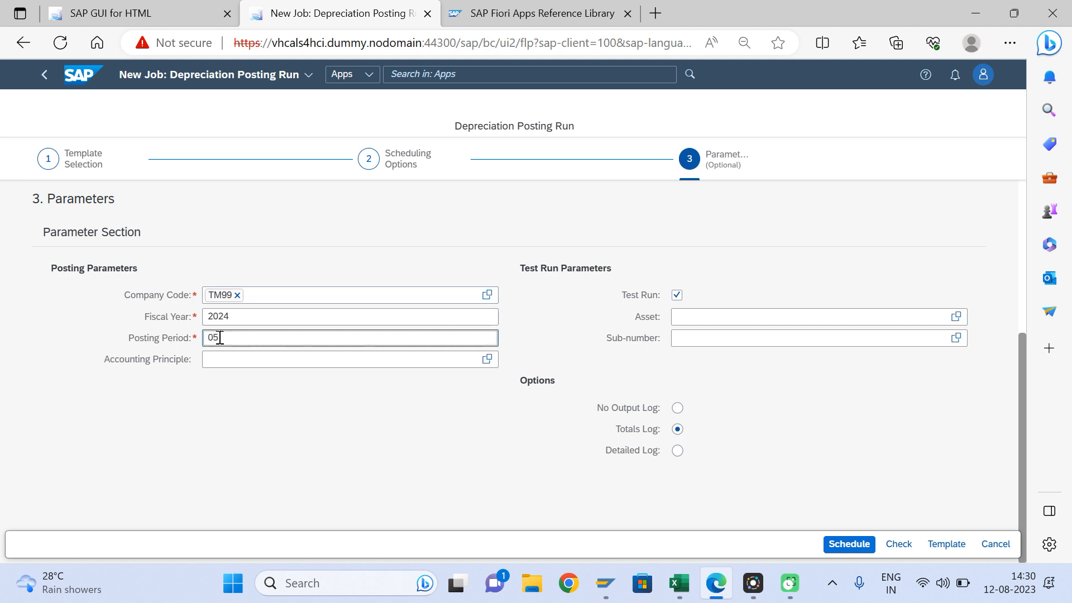
click(677, 296)
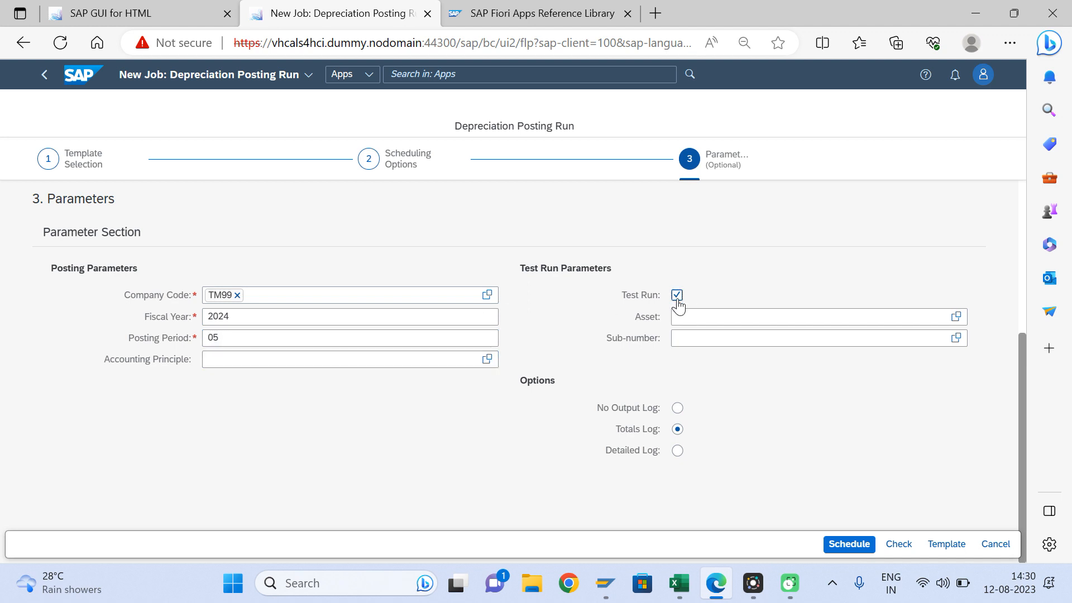
click(678, 429)
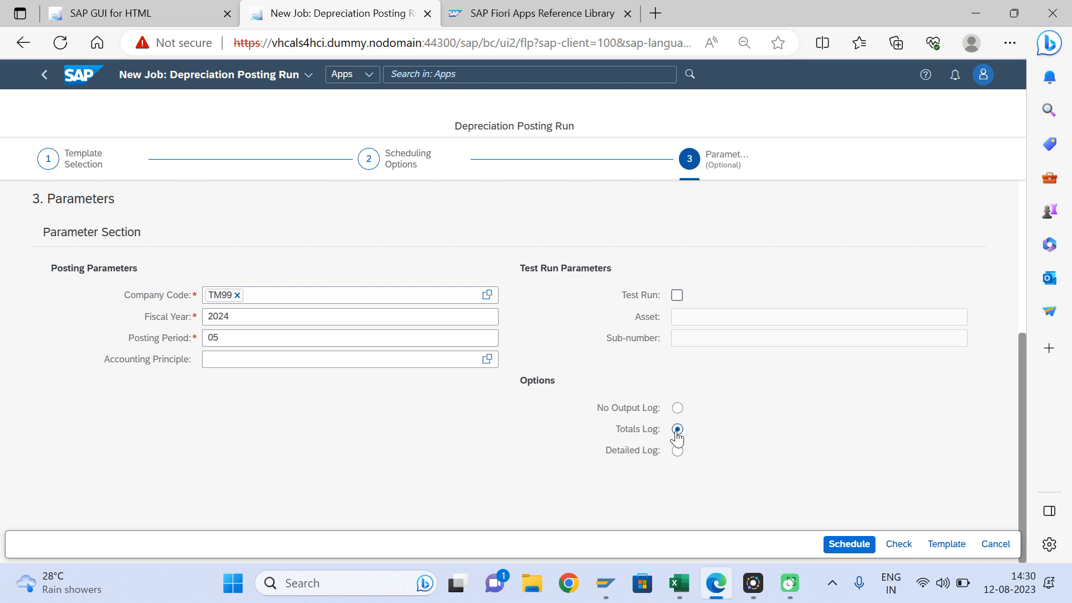
click(843, 545)
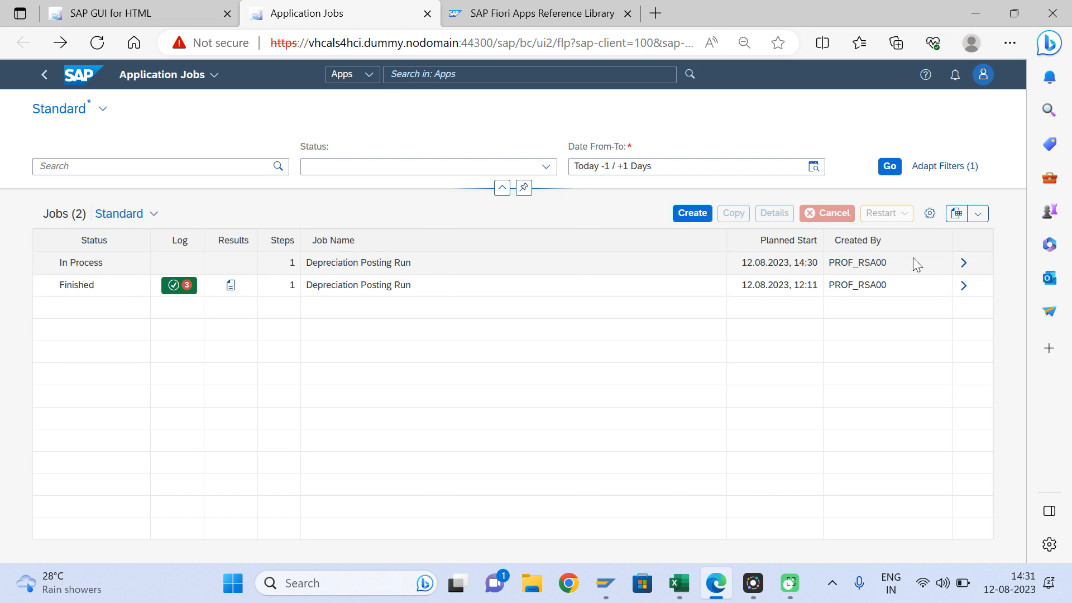
Display the details of the newly scheduled Depreciation Posting Run job and open the first entry of its job log.
click(963, 263)
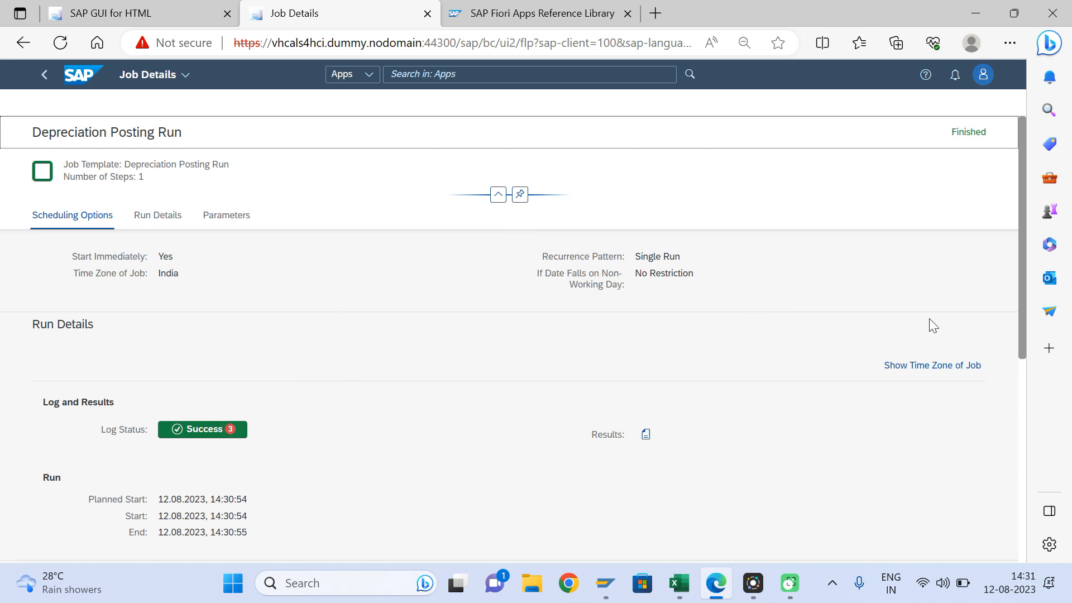
drag(1022, 272, 1031, 342)
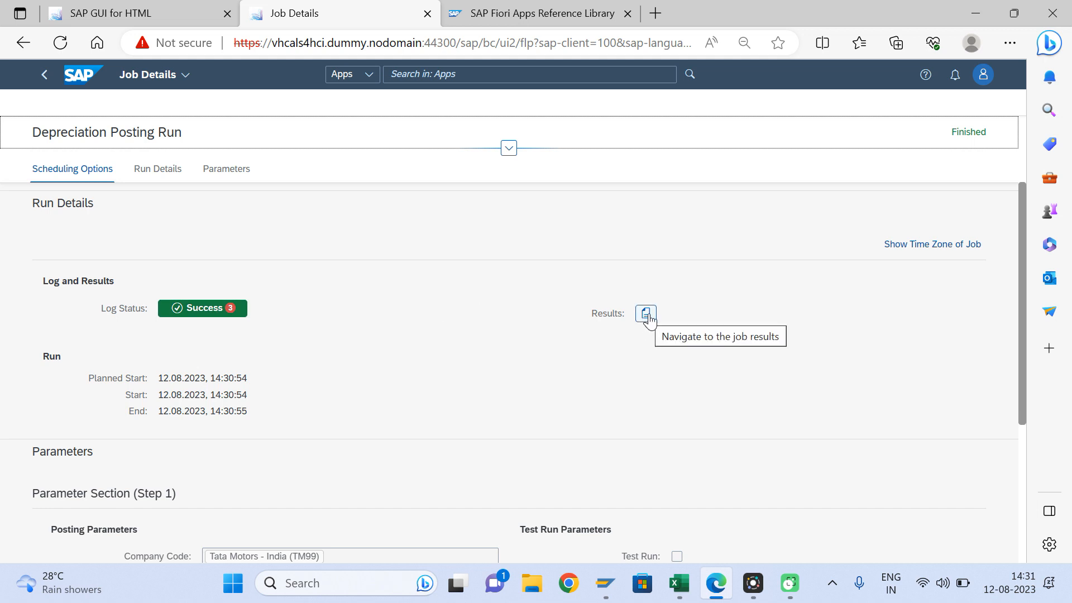
click(210, 313)
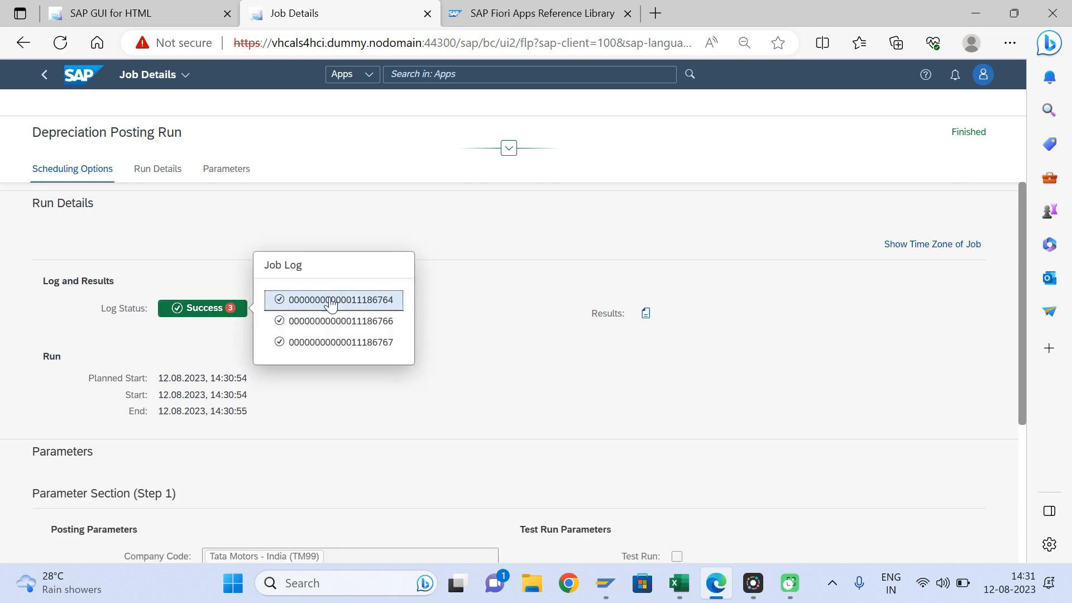
click(327, 301)
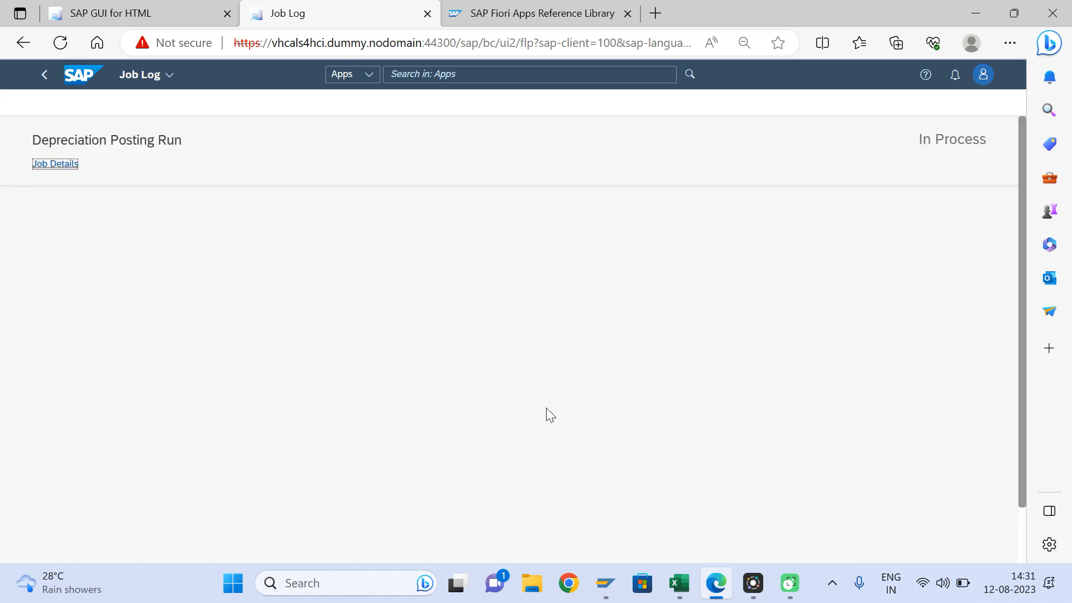
Switch to the Asset Explorer in SAP GUI, refresh asset 100006 and check its posted values for the period 5 depreciation.
mouse_move(605, 585)
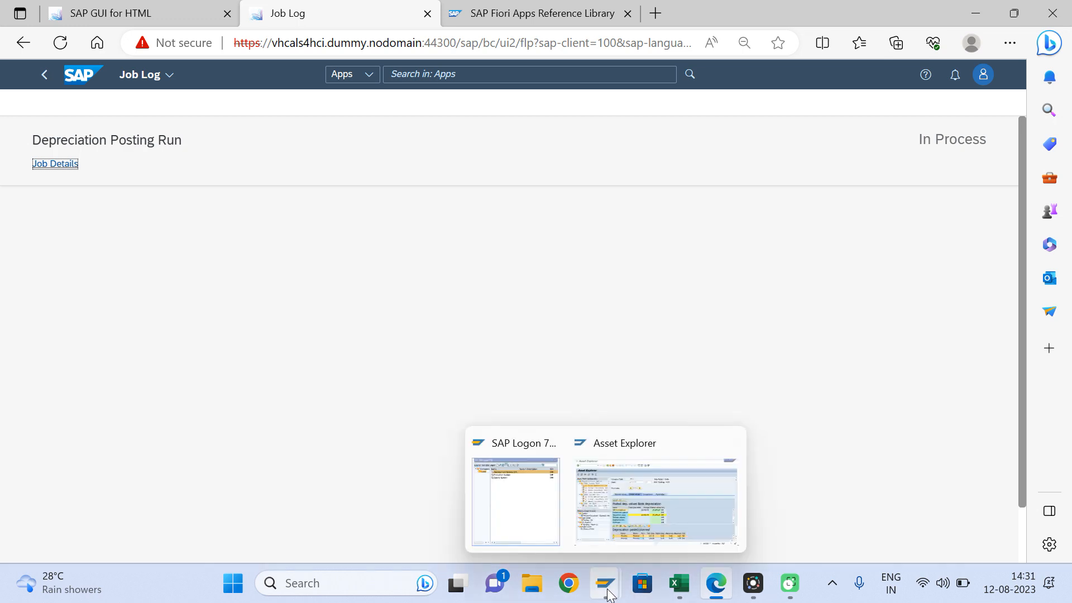
click(700, 506)
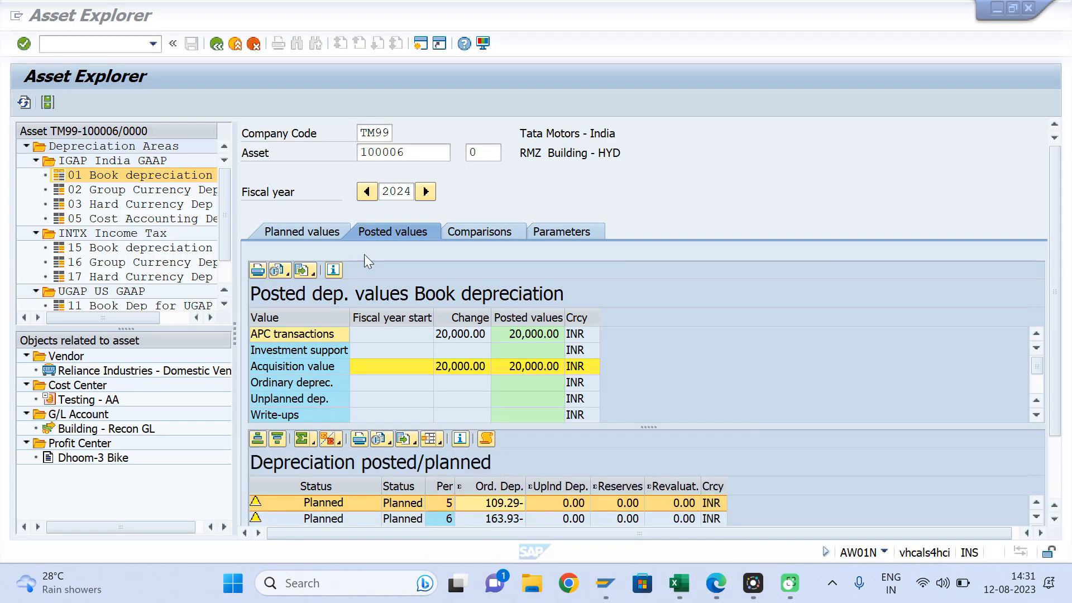
click(24, 103)
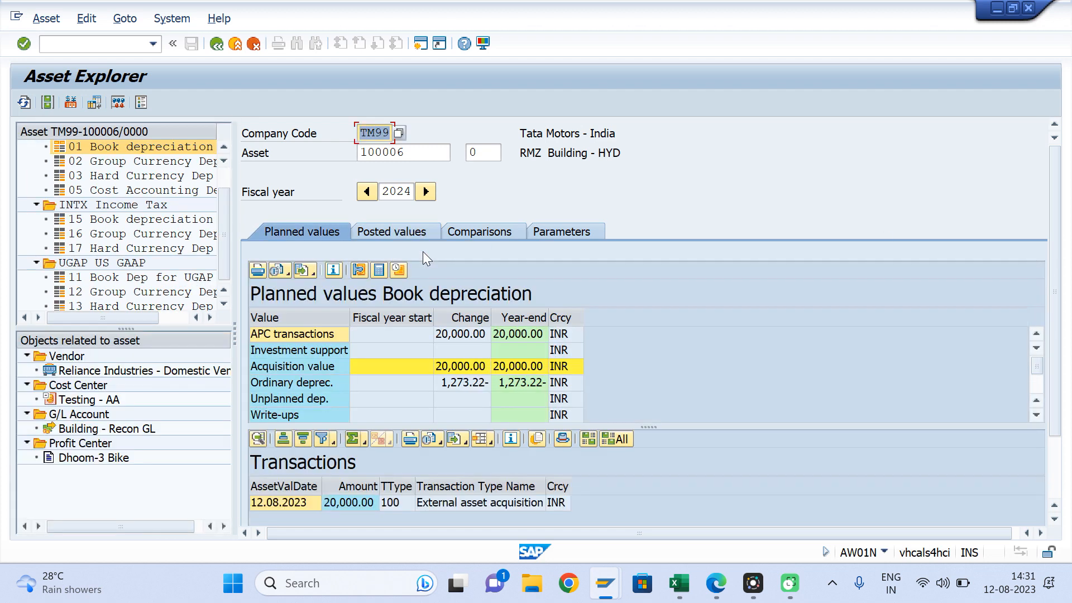
click(375, 232)
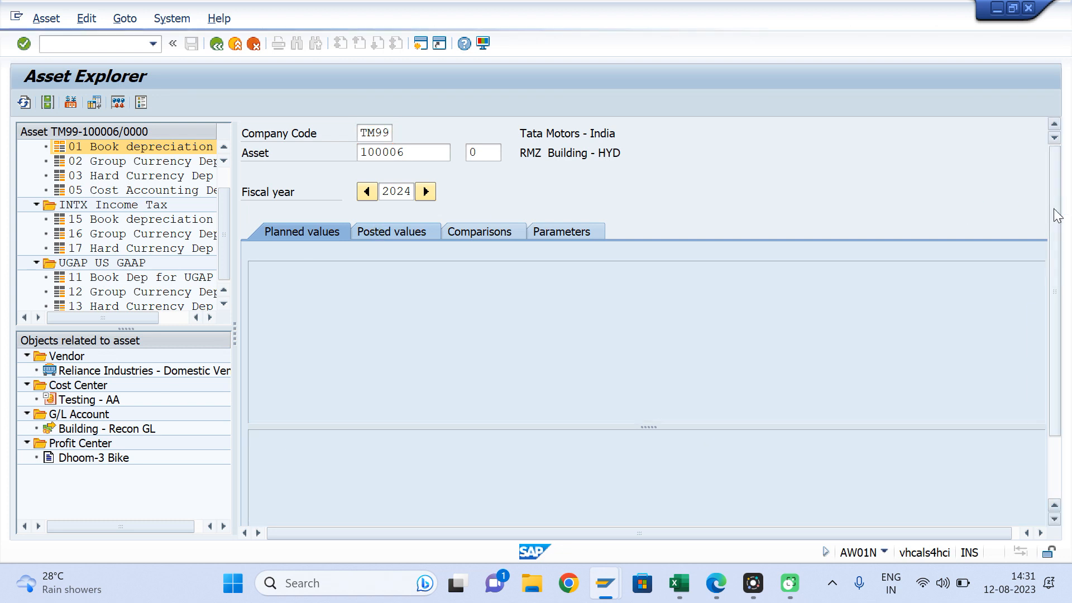
drag(1055, 210, 1046, 280)
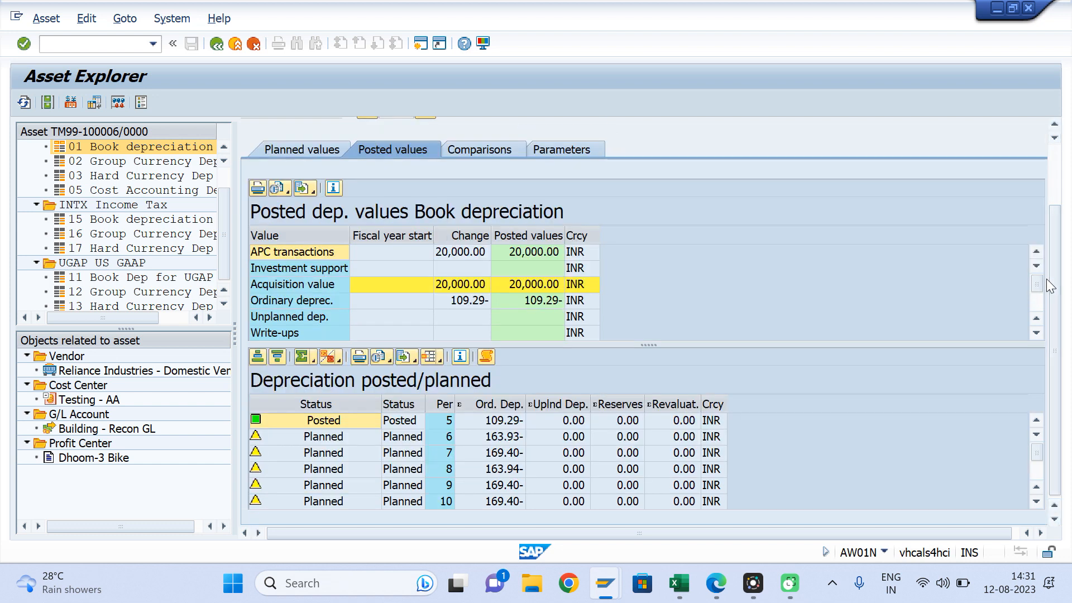
click(454, 422)
Switch back to the browser, return from the job log to the job details and open the job's results.
key(alt+Tab)
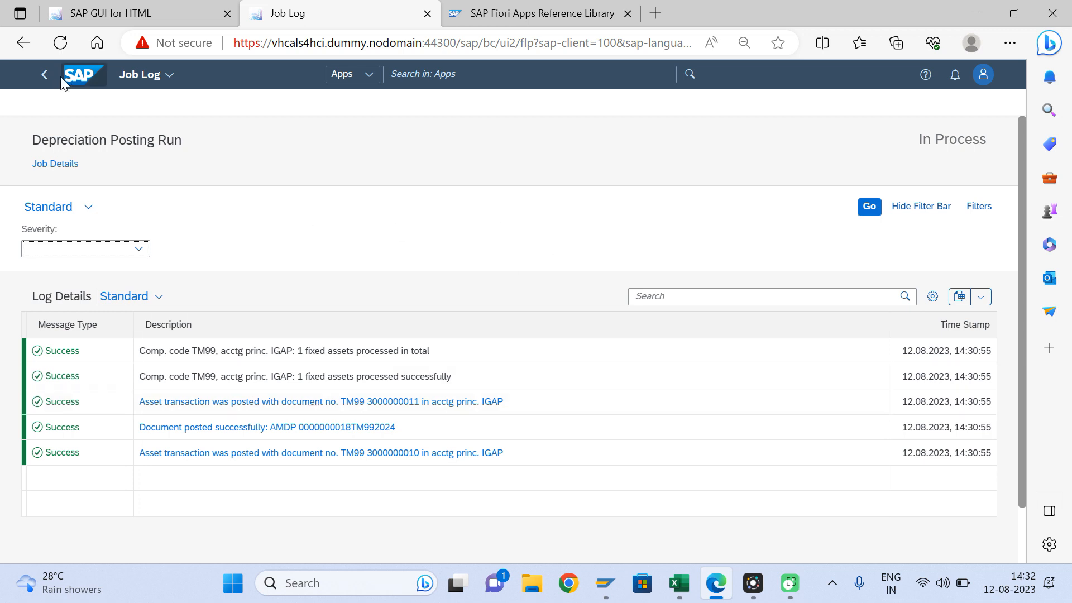
click(45, 75)
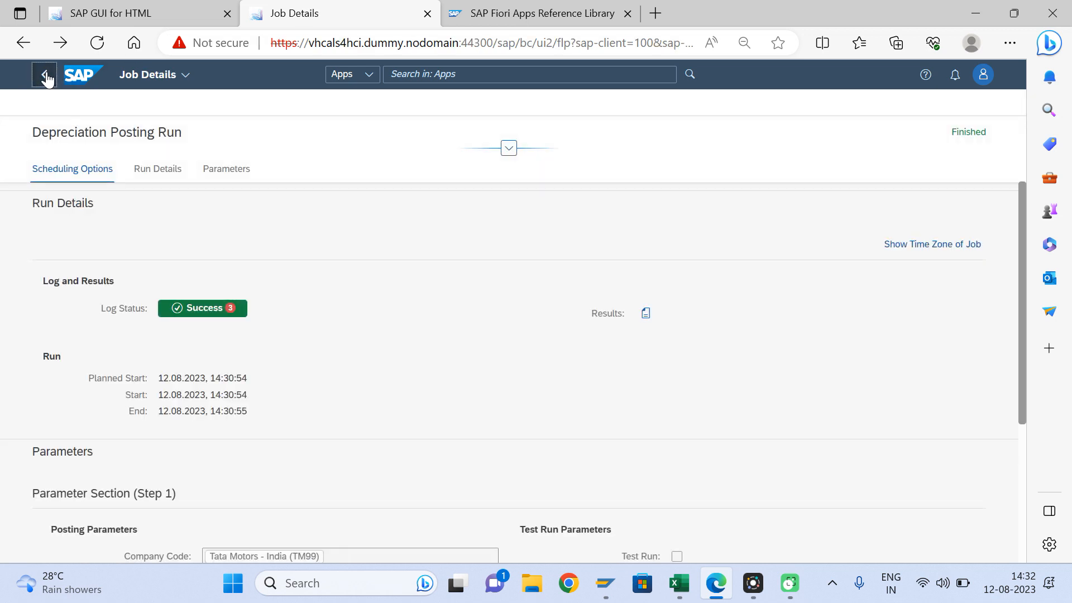
click(648, 314)
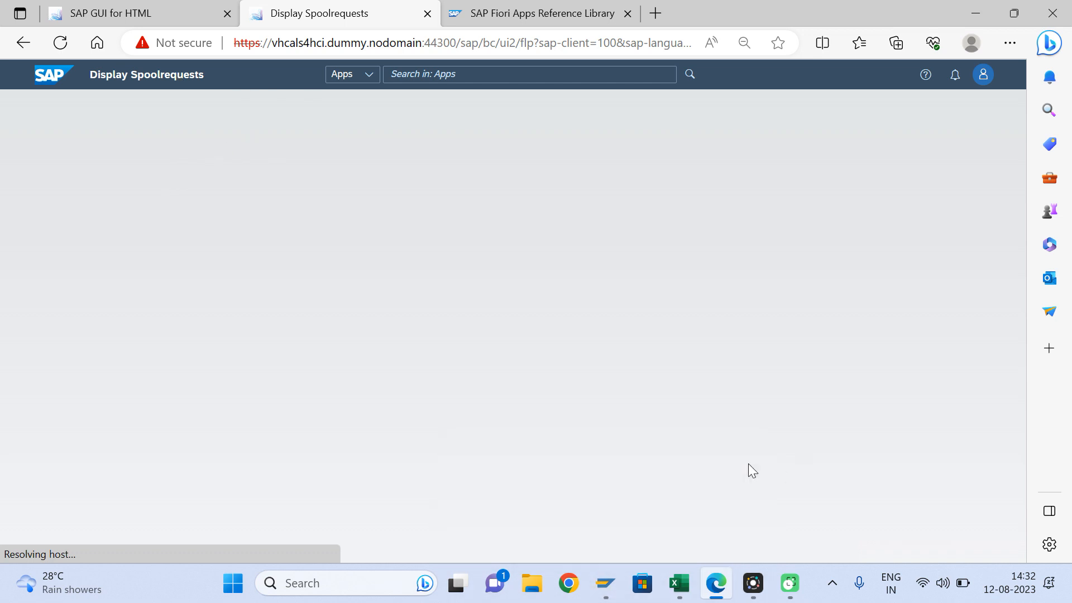
Switch to SAP GUI and list the spool requests created on 12.08.2023 with transaction SP01 in a separate session.
mouse_move(605, 582)
click(711, 466)
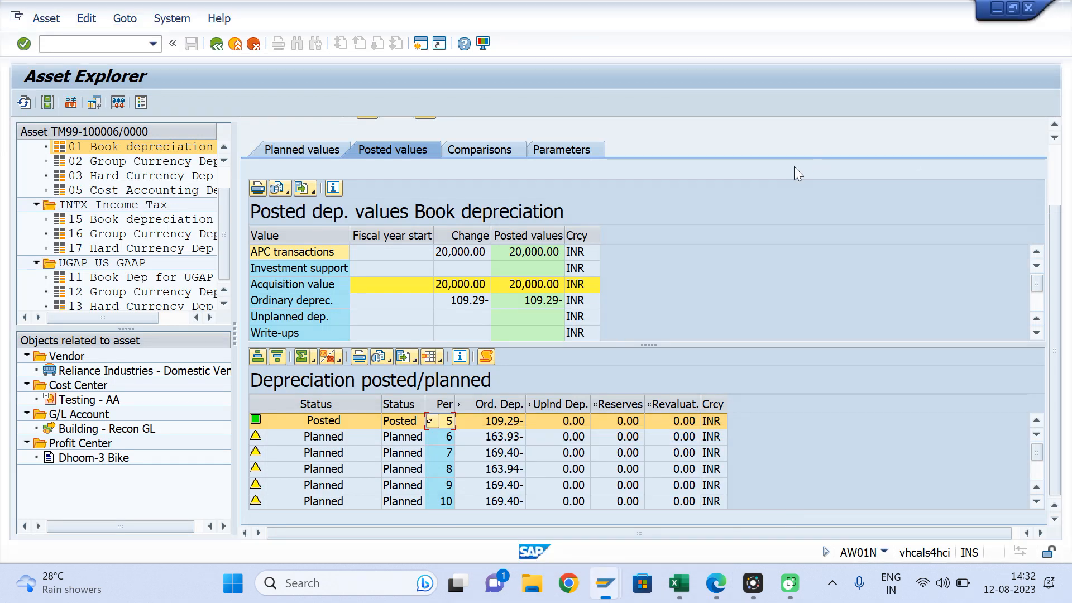
scroll(794, 166, up, 2)
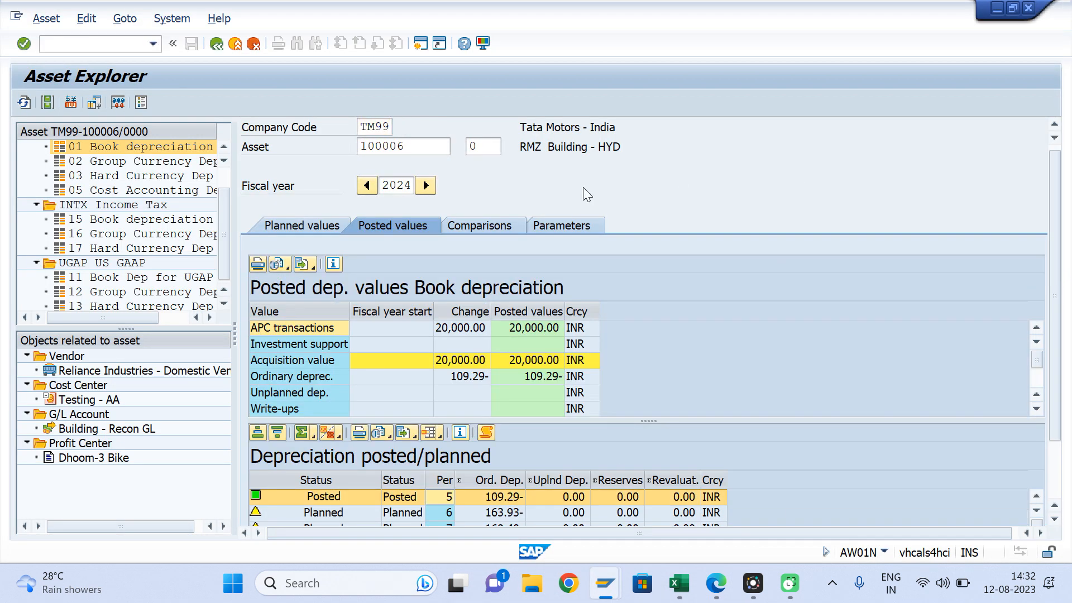
key(F3)
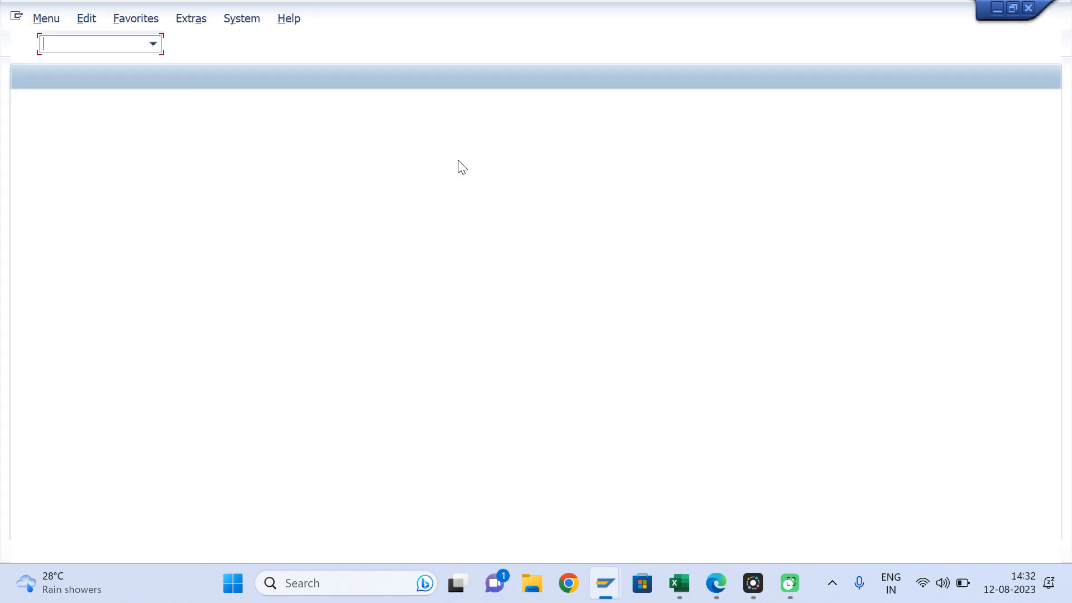
text(SP01)
key(Return)
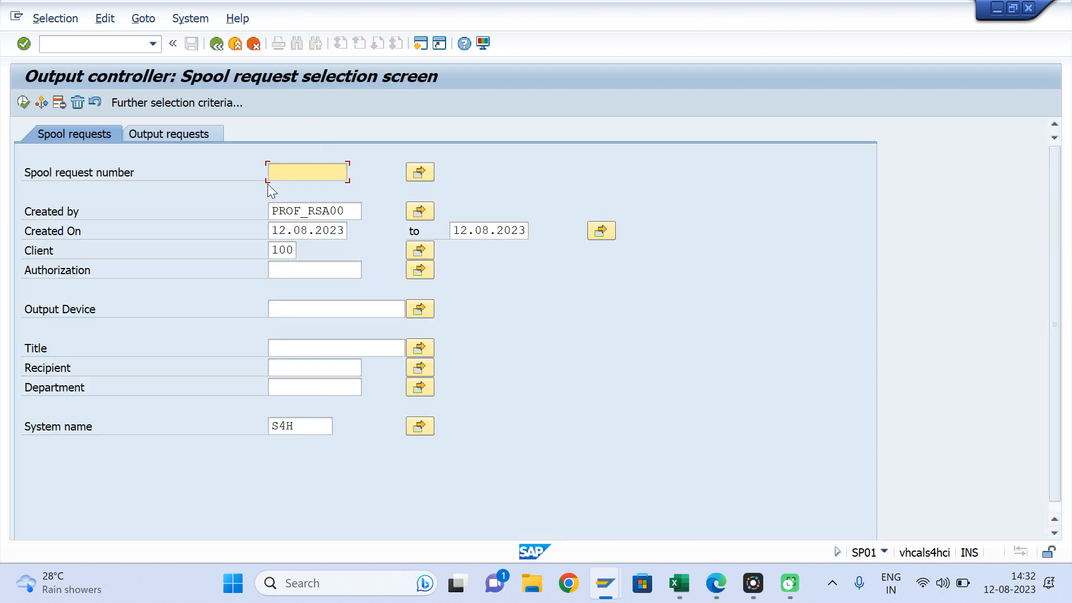
click(22, 102)
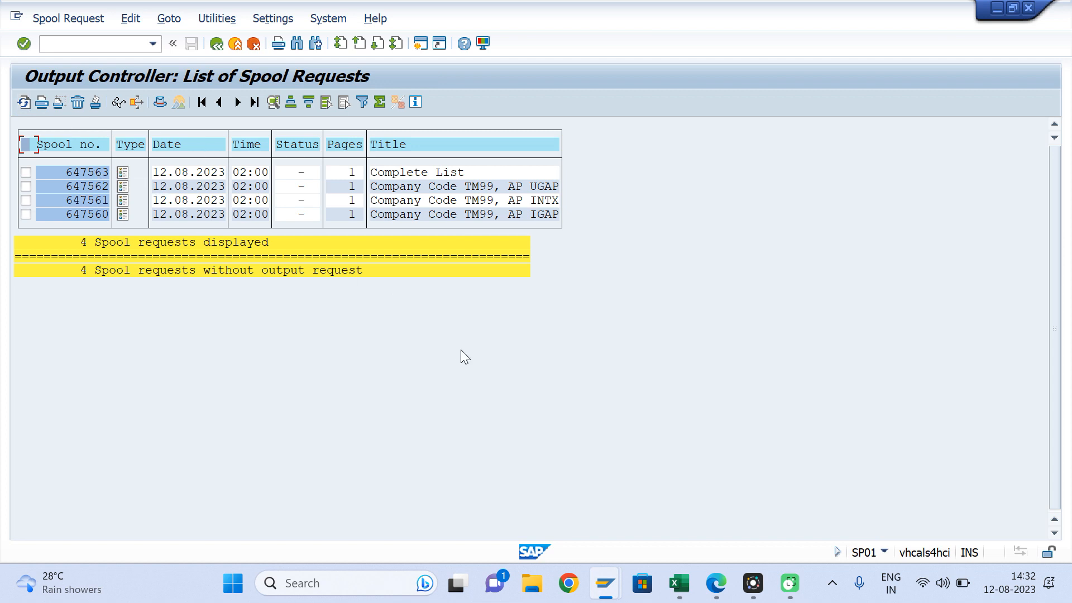
Compare the document IDs in the browser's job results with the spool numbers in the SP01 spool request list.
key(alt+Tab)
key(alt+Tab)
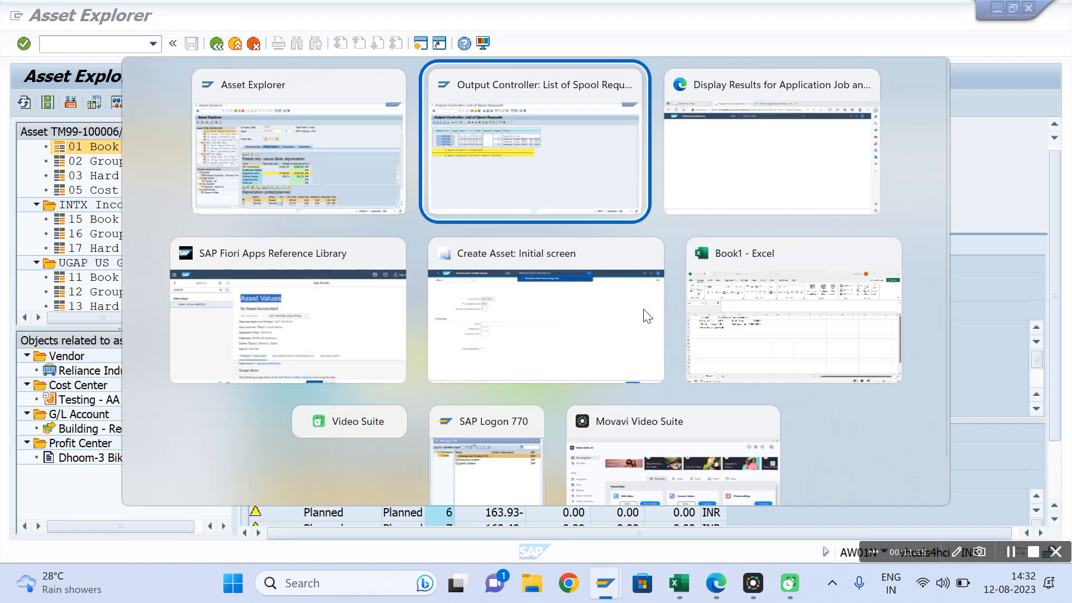
key(alt+Tab)
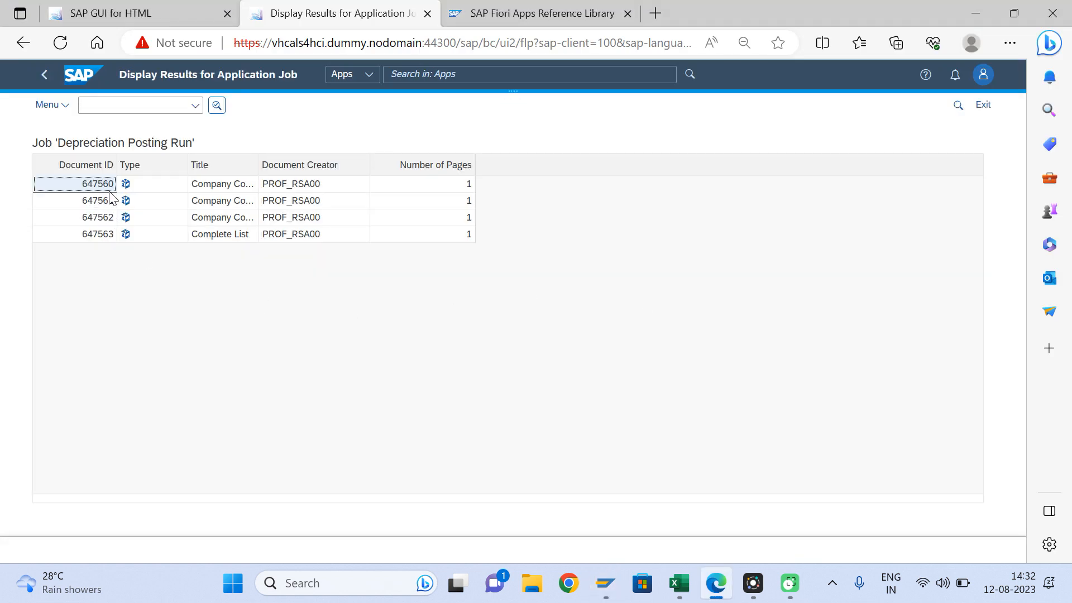
key(alt+Tab)
key(alt+Tab)
key(alt+Tab)
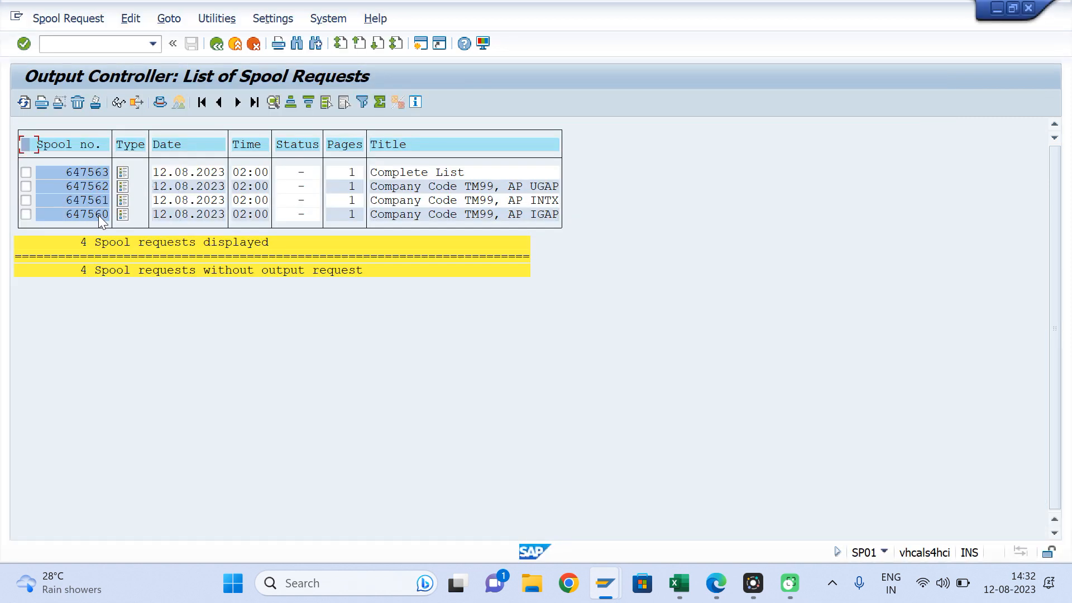
key(alt+Tab)
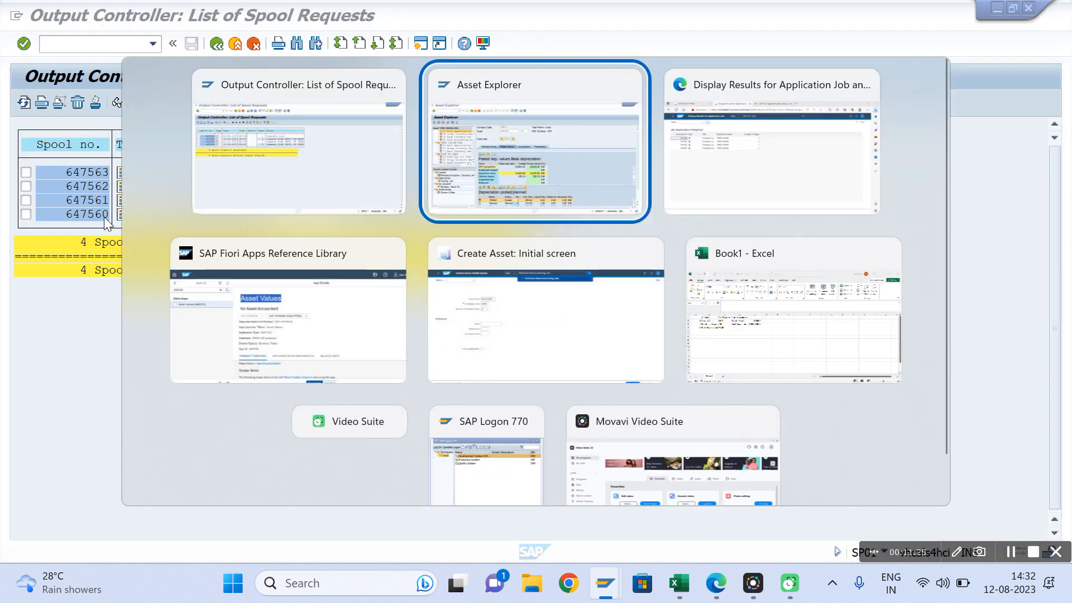
key(alt+Tab)
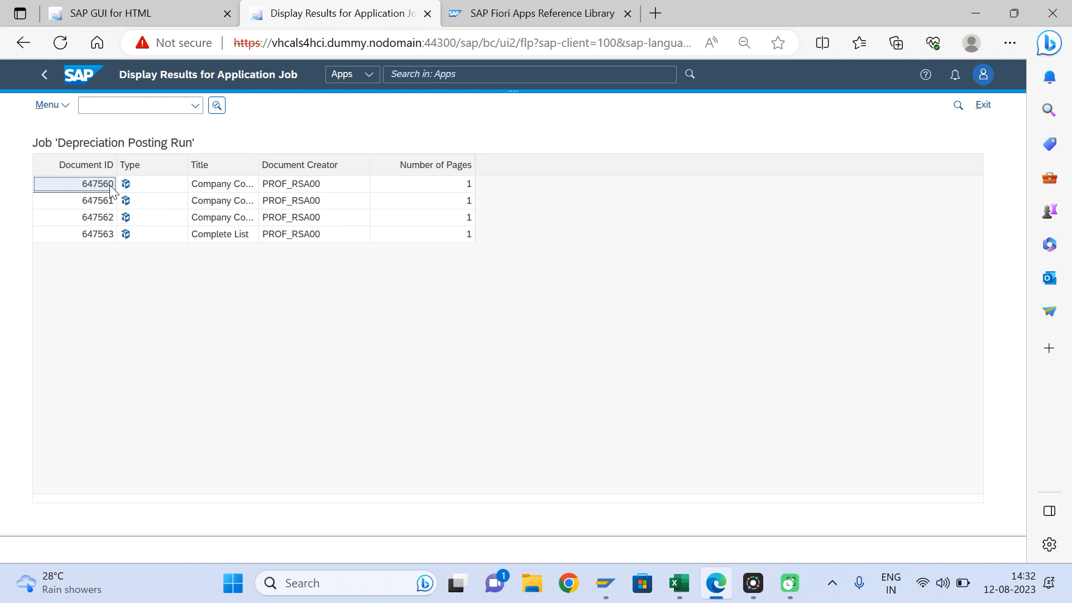
key(alt+Tab)
key(alt+Tab)
key(alt+Tab)
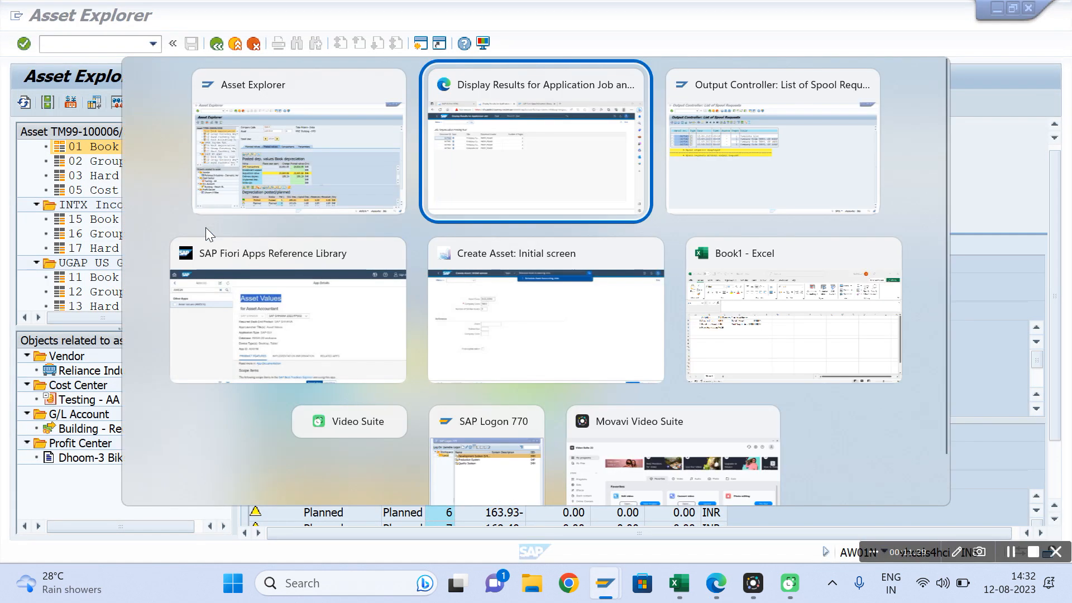
key(alt+Tab)
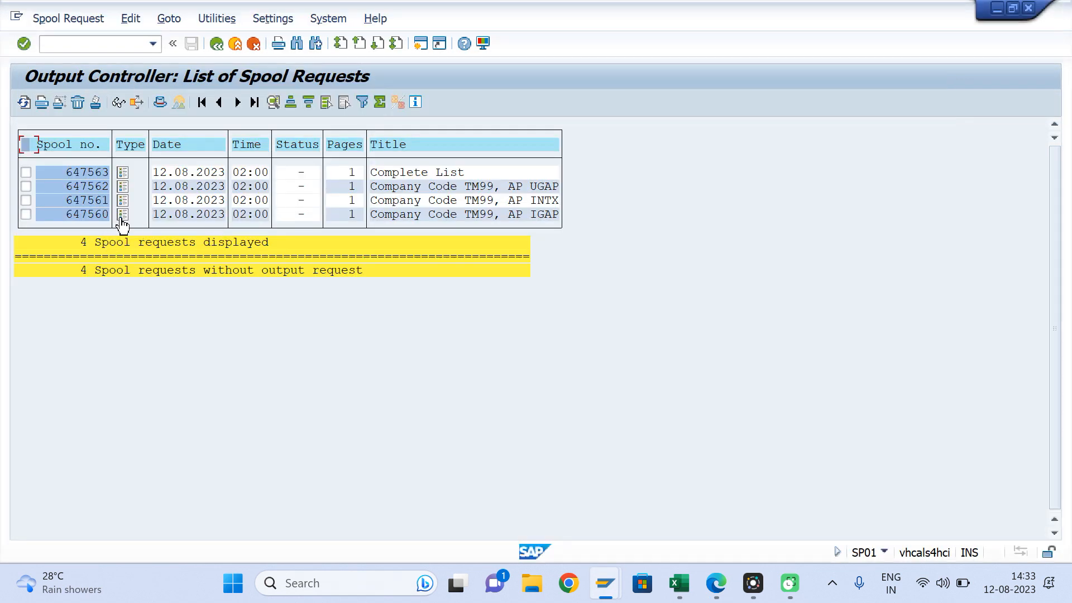
Display the spool request for company code TM99, AP IGAP, and copy the depreciation document number of depreciation area 01.
click(120, 217)
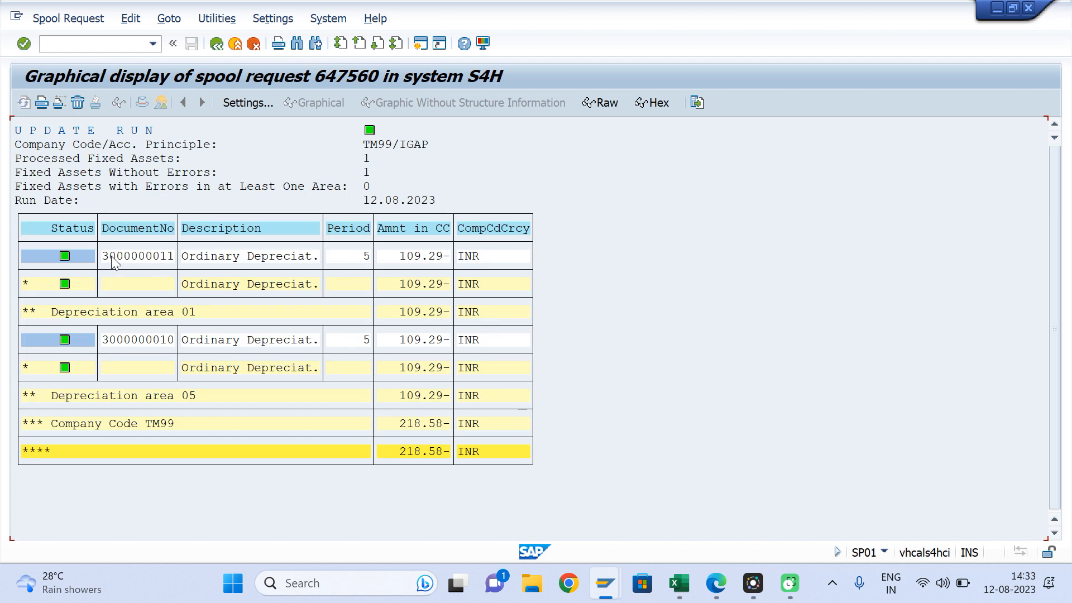
click(124, 256)
key(ctrl+y)
drag(100, 250, 174, 259)
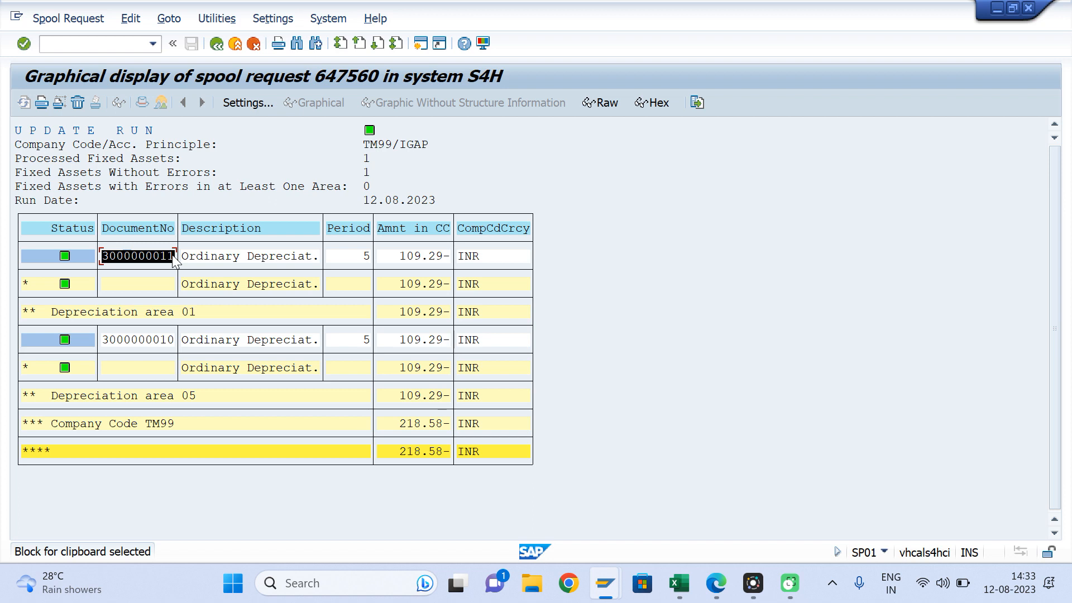
key(ctrl+c)
Switch to the Asset Explorer session, leave the asset display and start Display Document with transaction FB03.
key(alt+Tab)
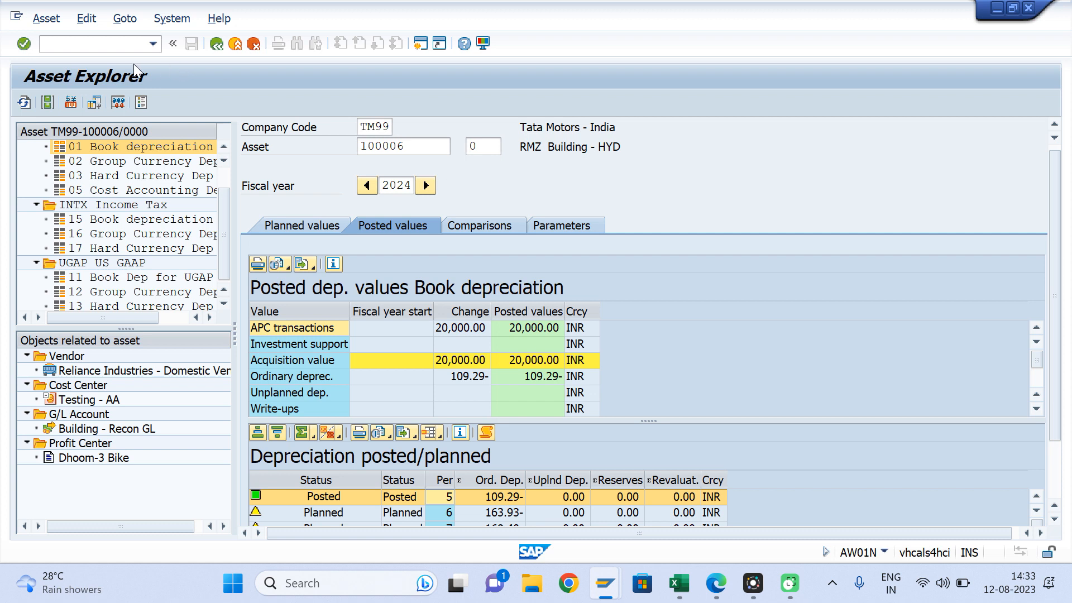
key(F3)
text(FB03)
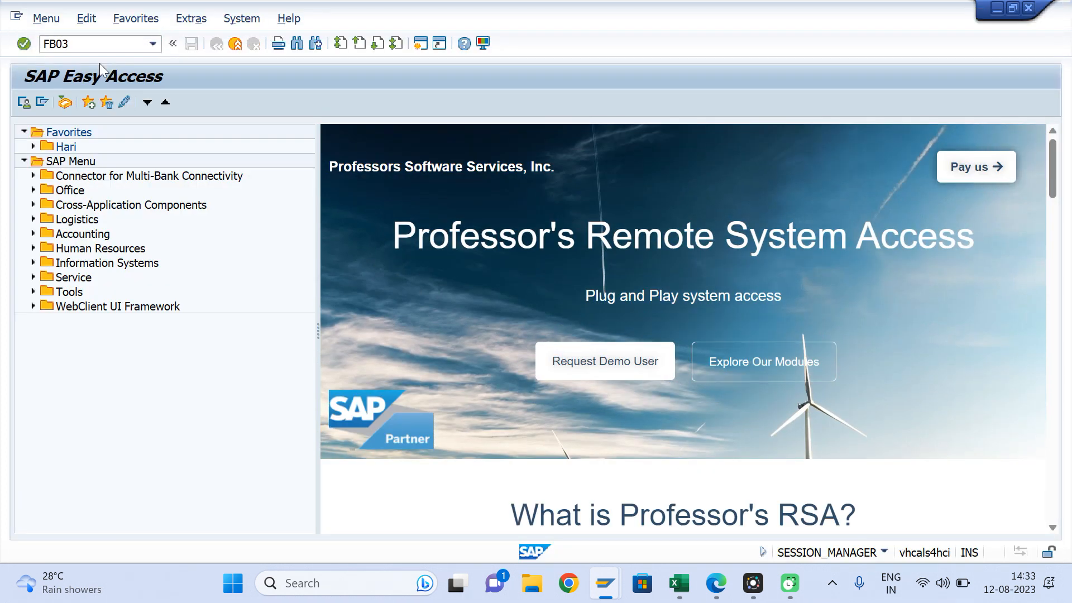
key(Return)
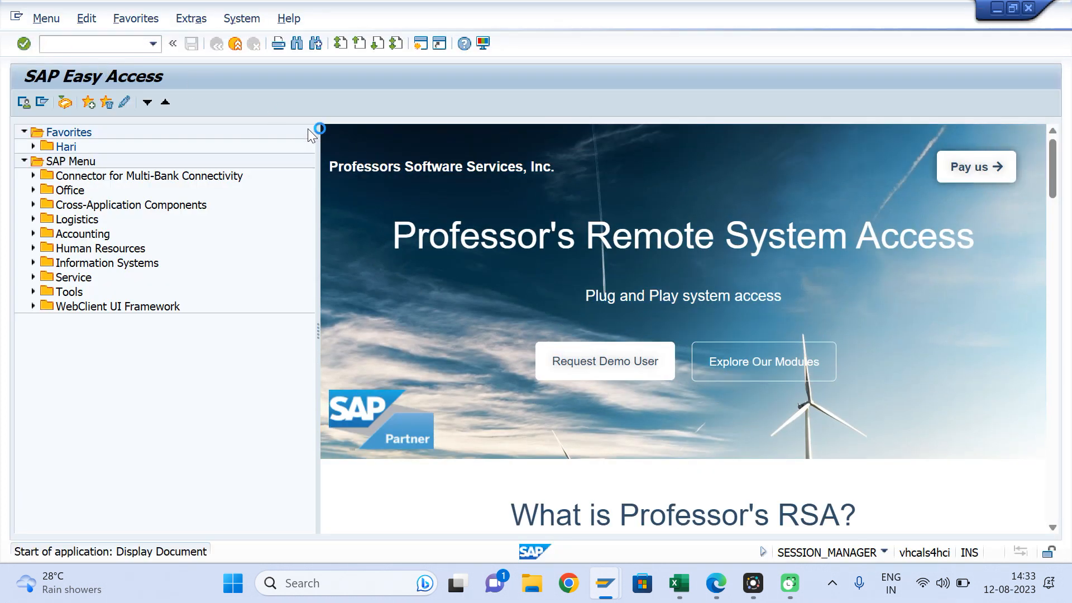
text(3000000011)
key(Return)
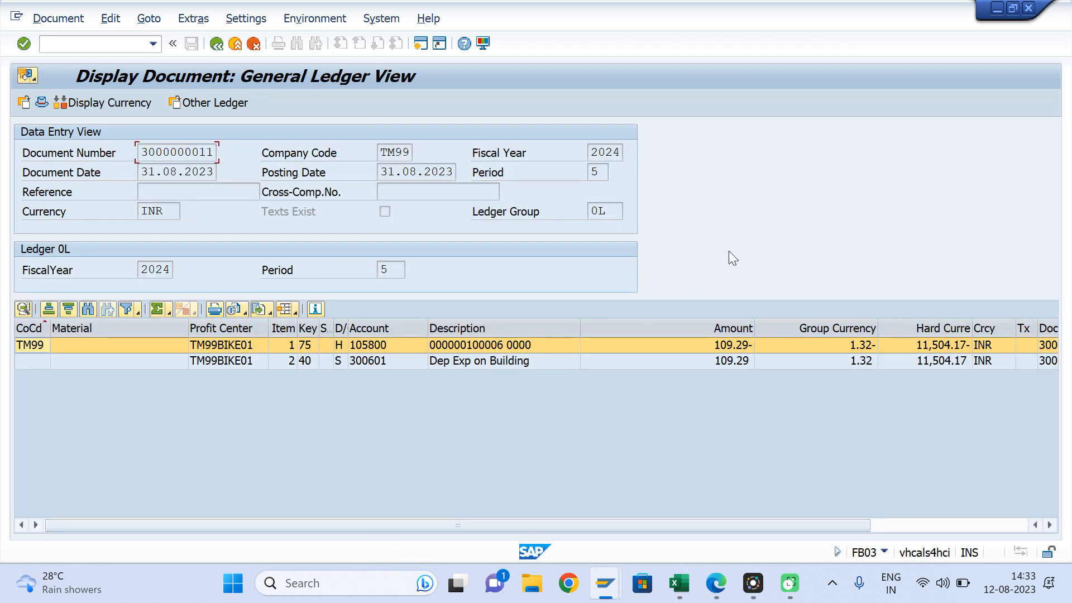
Switch to the browser and leave the Depreciation Posting Run job results.
key(alt+Tab)
click(712, 588)
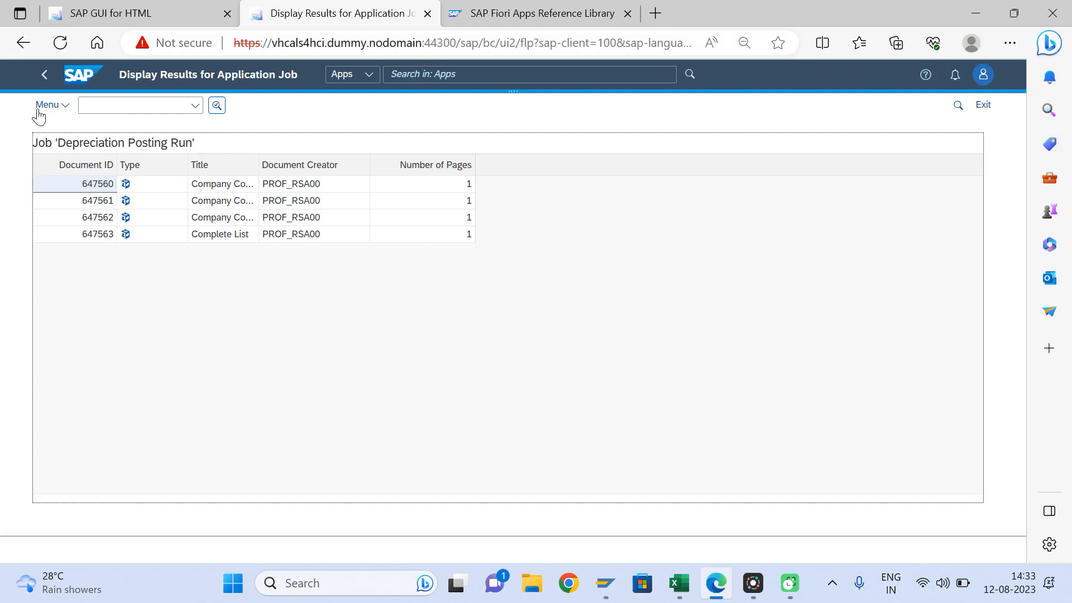
click(47, 77)
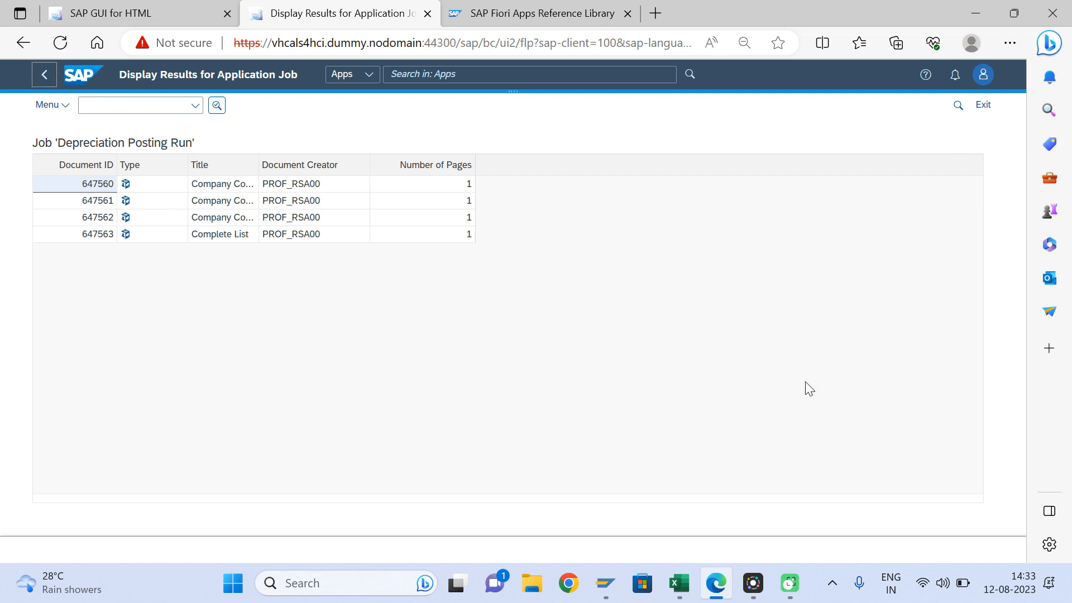
click(1007, 545)
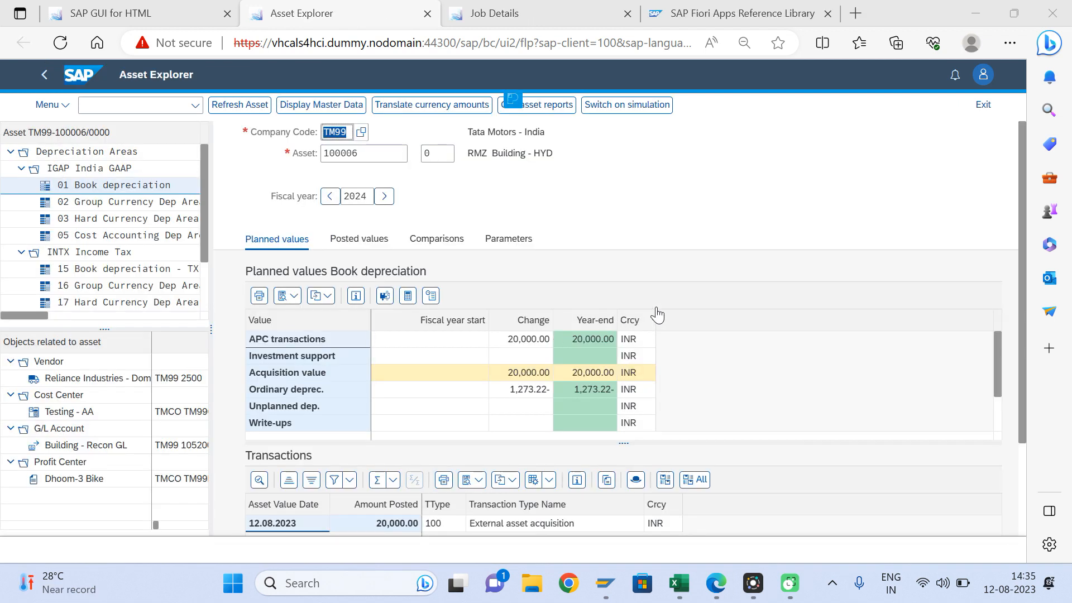
Look up the Fiori app name for AW01N in the SAP Fiori Apps Reference Library.
click(616, 219)
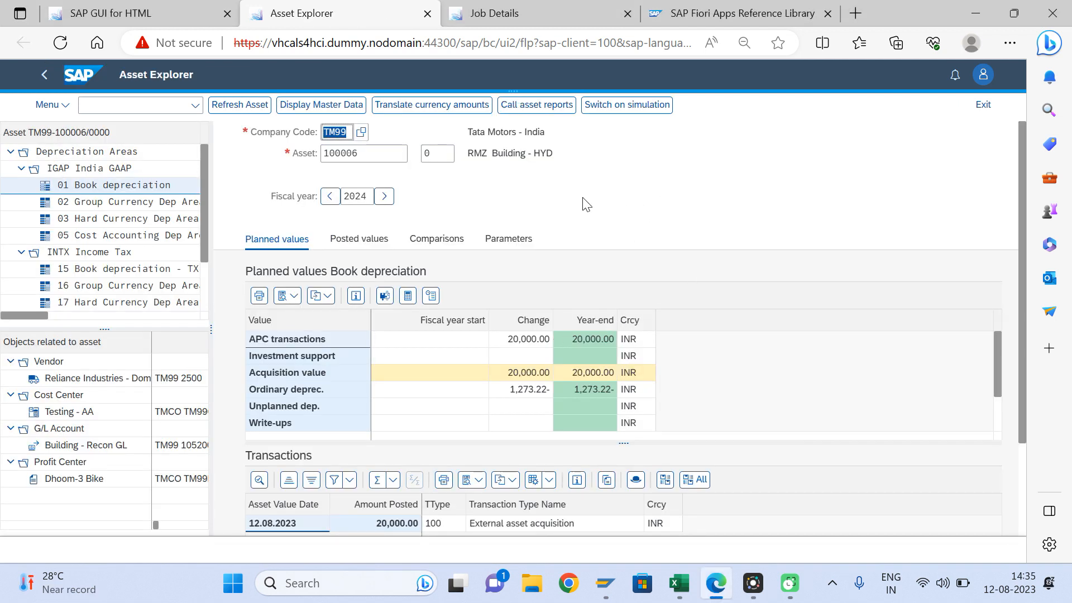
click(726, 13)
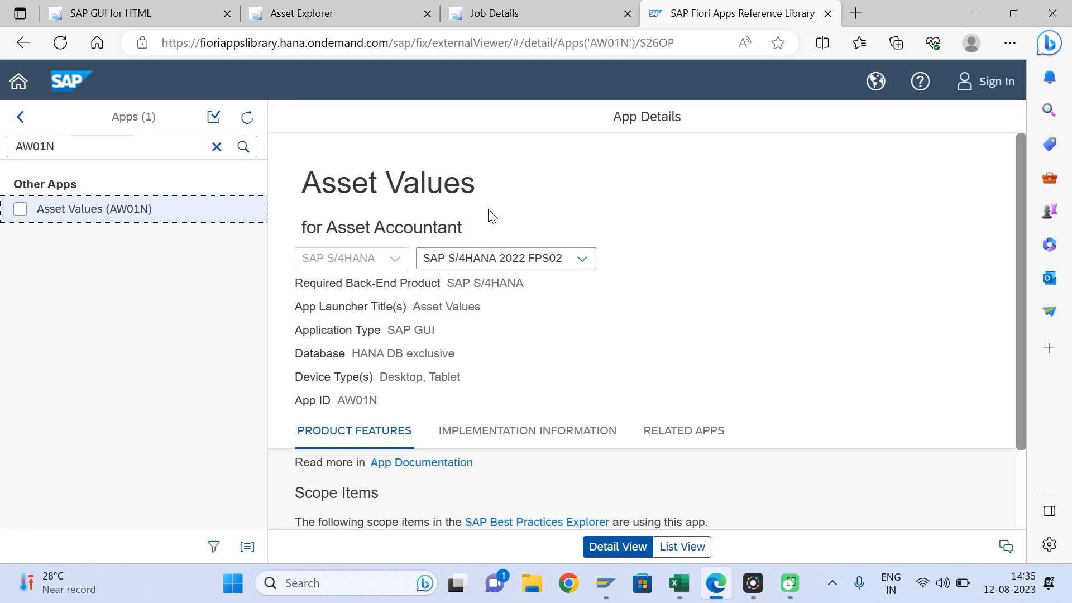
drag(480, 187, 277, 196)
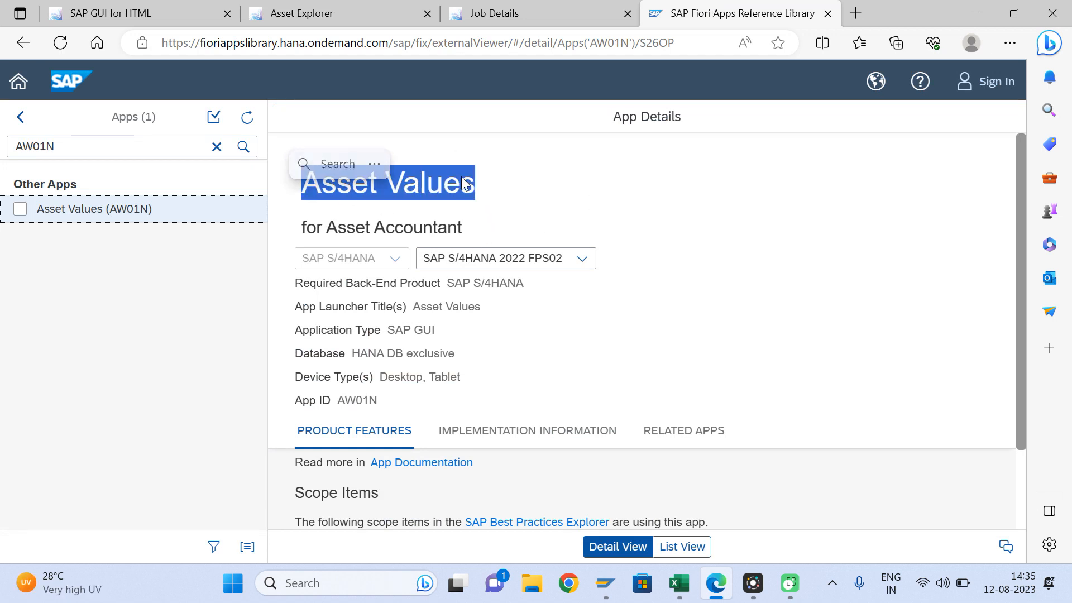
drag(53, 148, 3, 155)
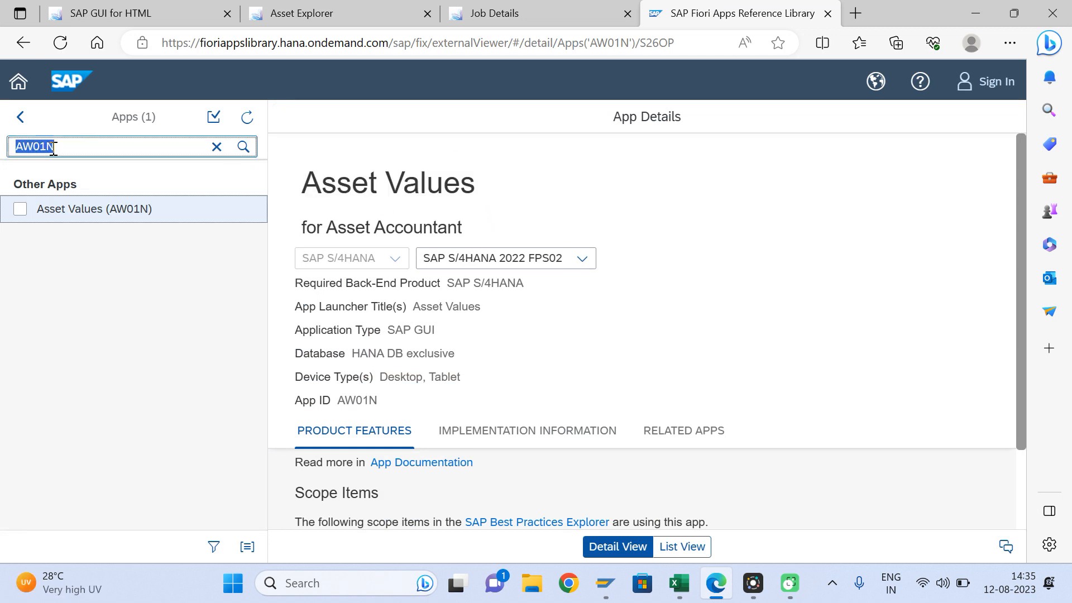
click(408, 192)
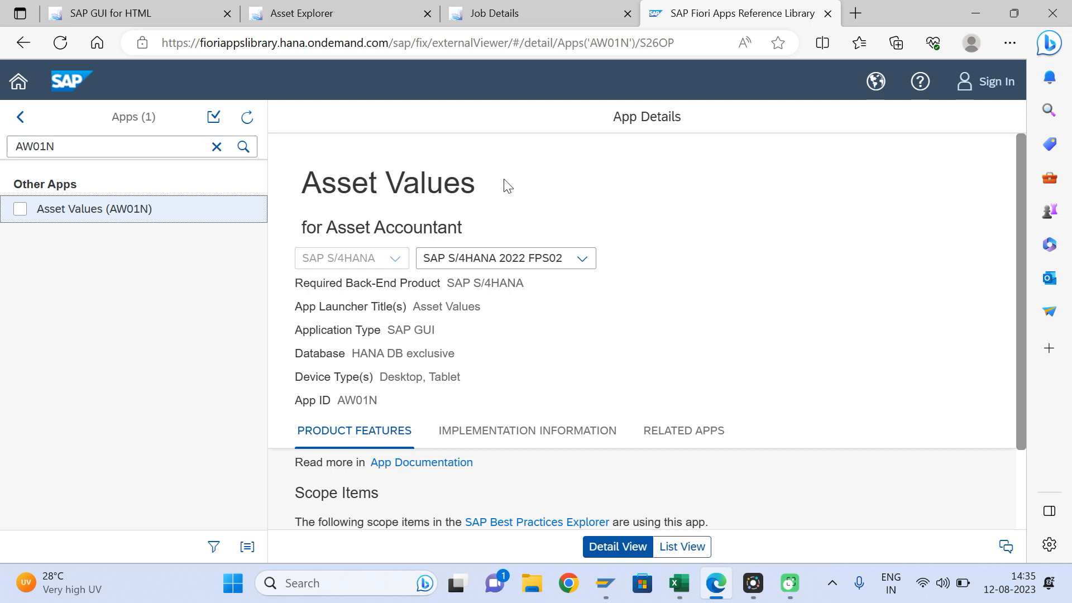
drag(486, 186, 303, 185)
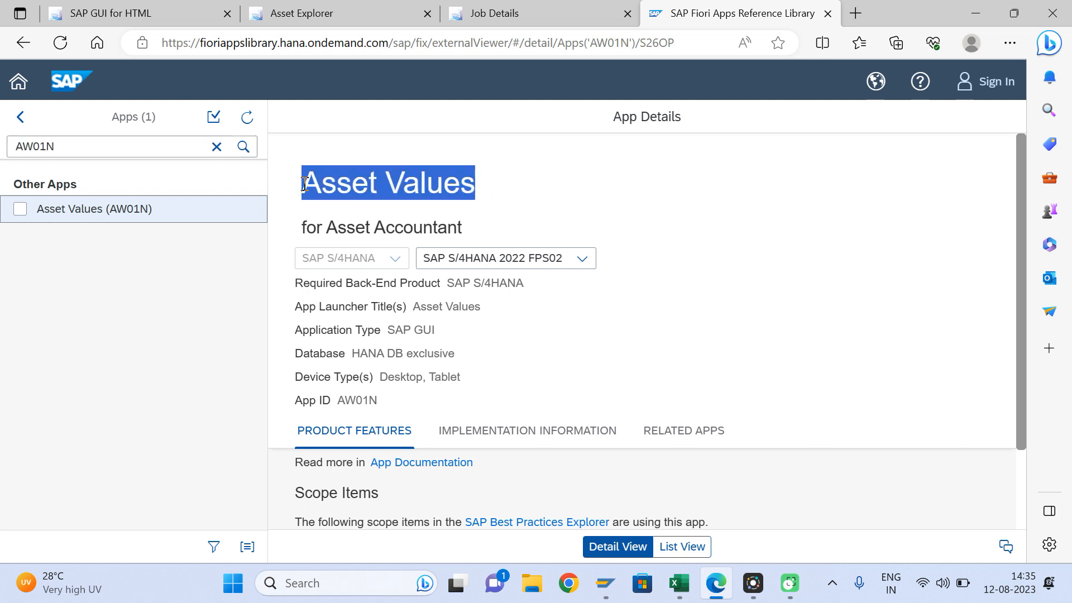
Review the planned values, transactions and posted depreciation of asset 100006's book depreciation area in Asset Explorer.
click(301, 13)
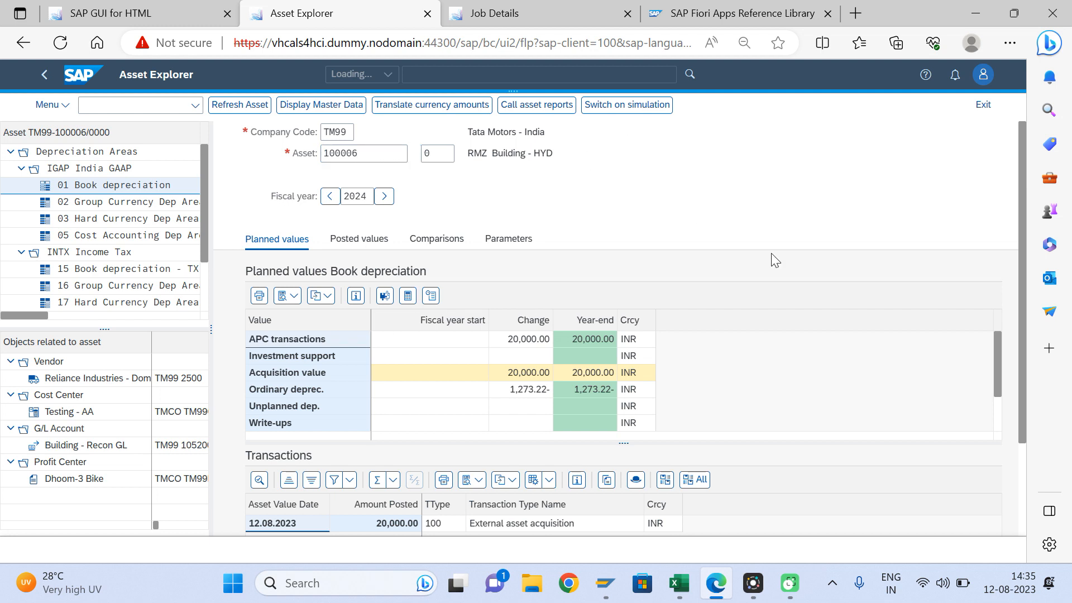
drag(1025, 284, 1026, 350)
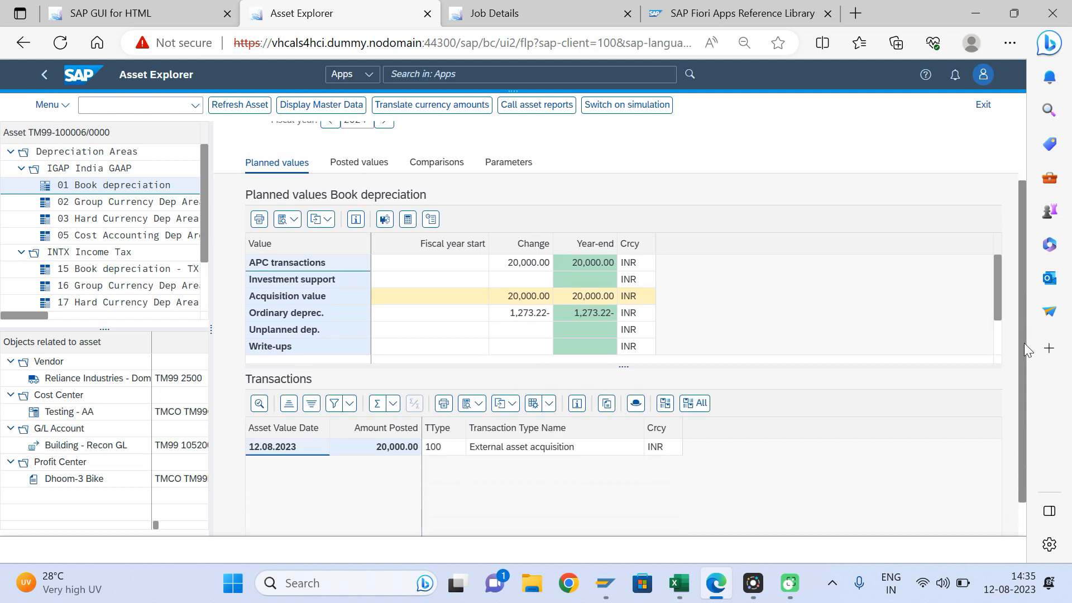
click(370, 167)
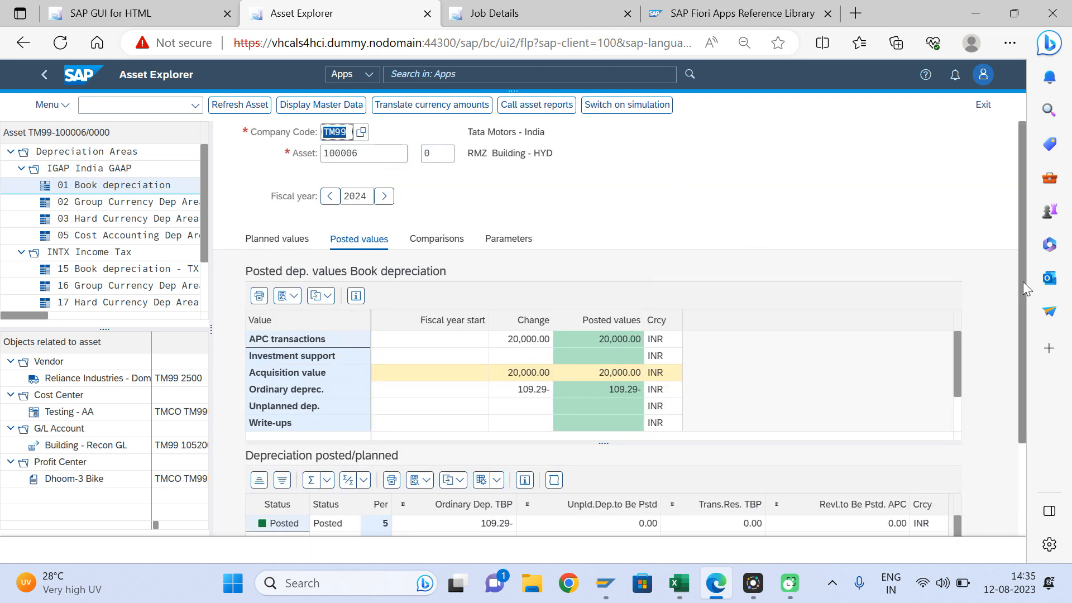
drag(1023, 281, 1020, 370)
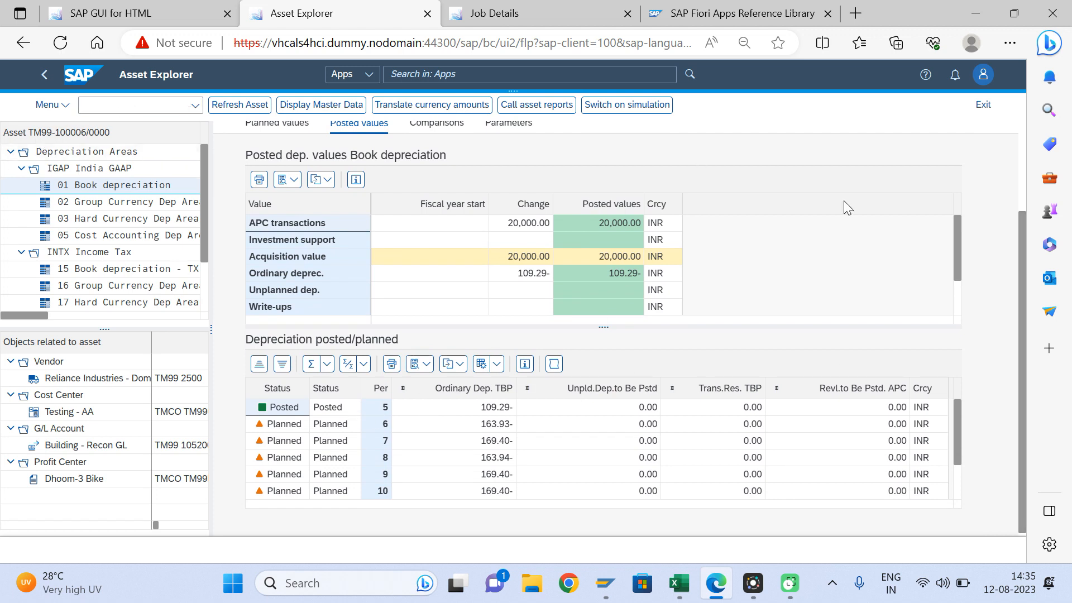
drag(1022, 245, 1020, 64)
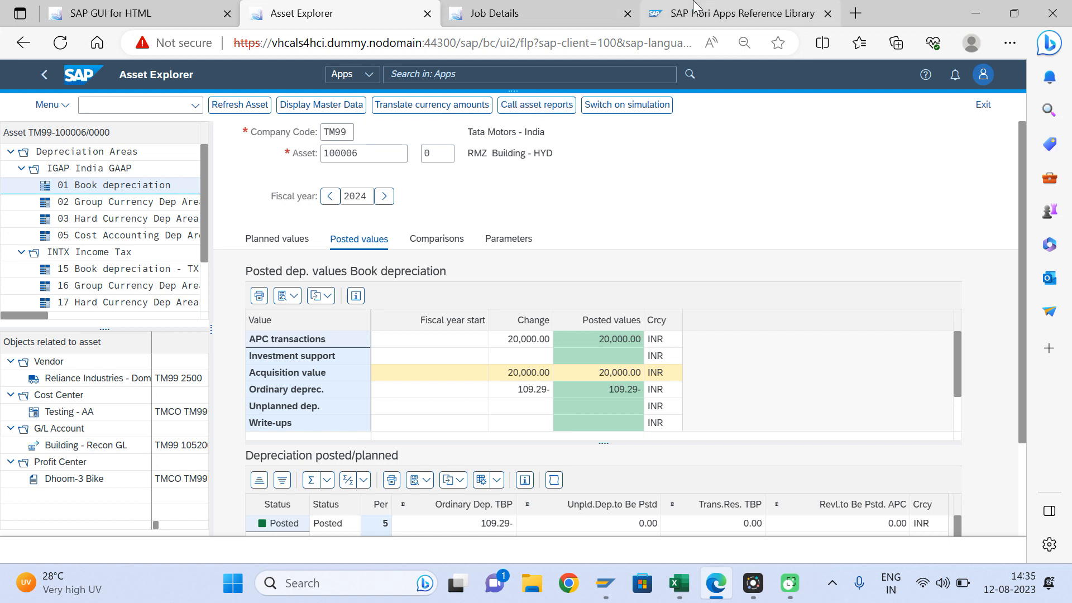
Recheck the app title for AW01N in the Fiori apps library and return to Asset Explorer.
click(737, 13)
click(411, 189)
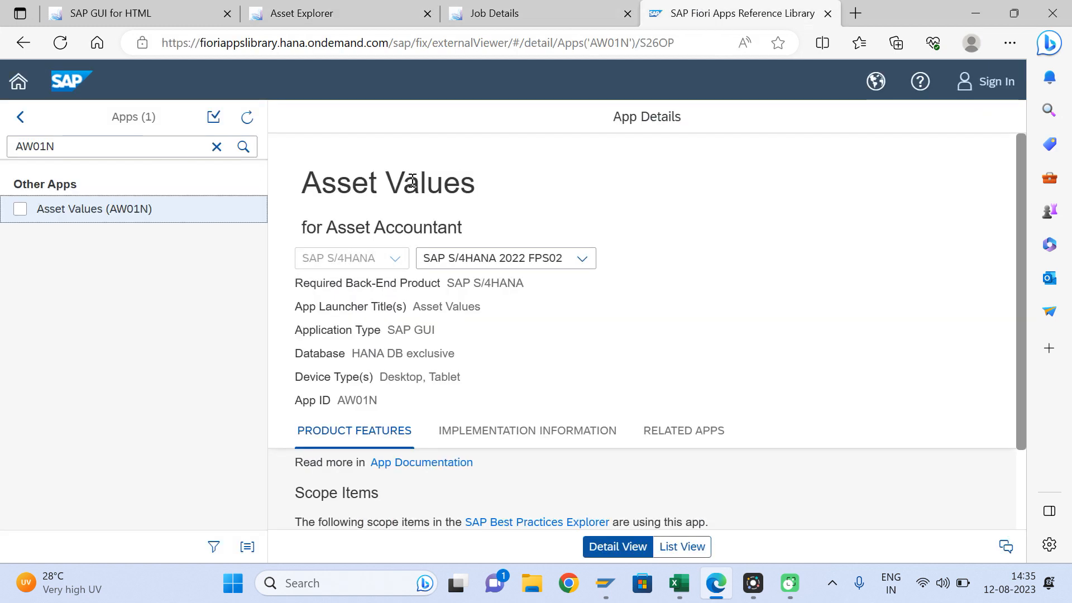
click(320, 15)
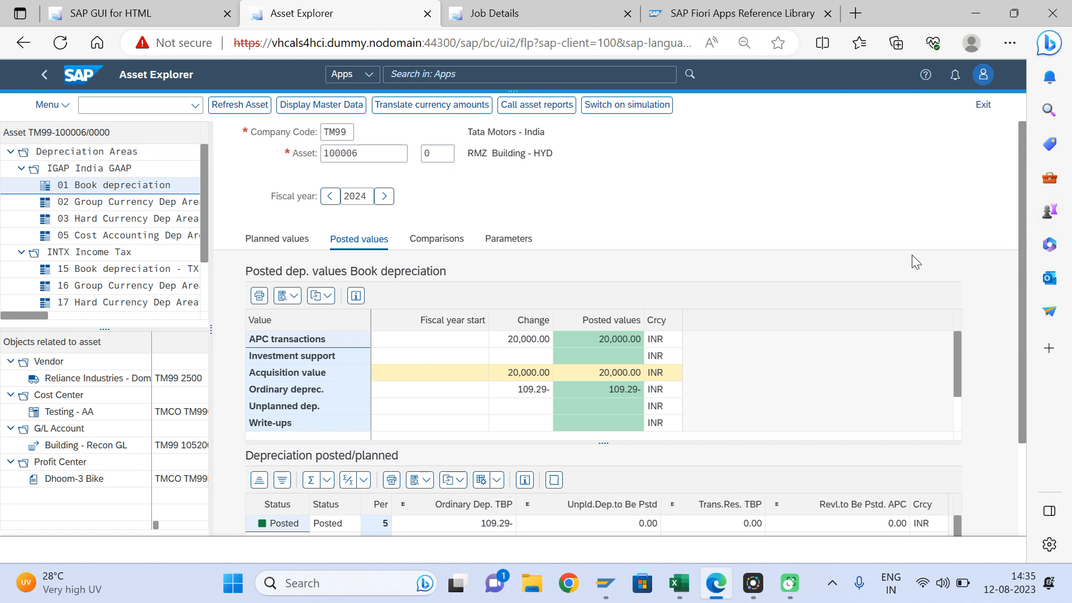
Switch to Excel and add activity 4, Asset Explorer, in row 5 of the log.
click(679, 583)
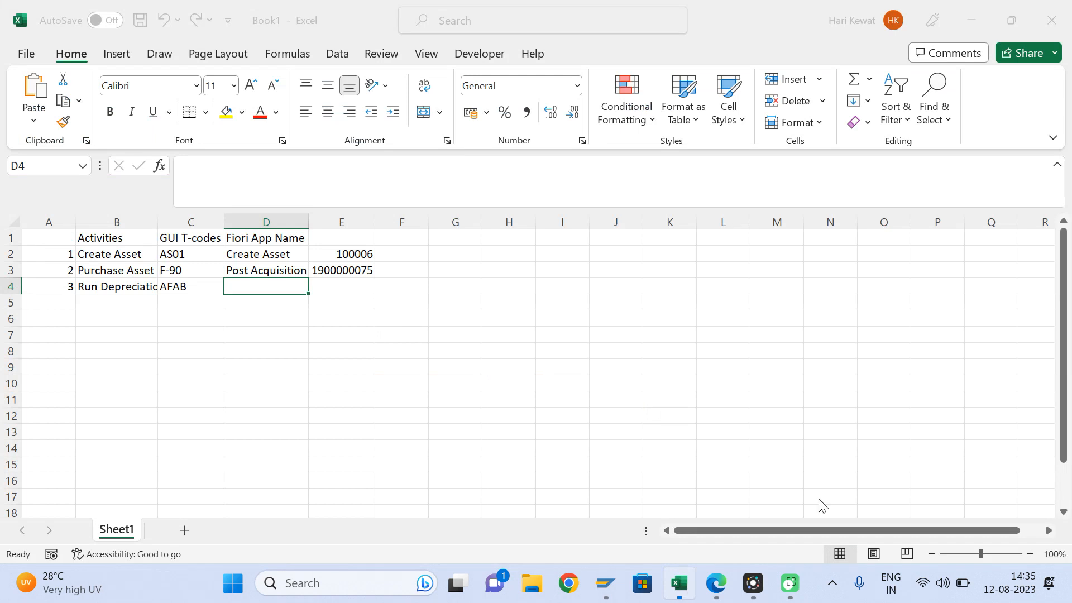
click(69, 305)
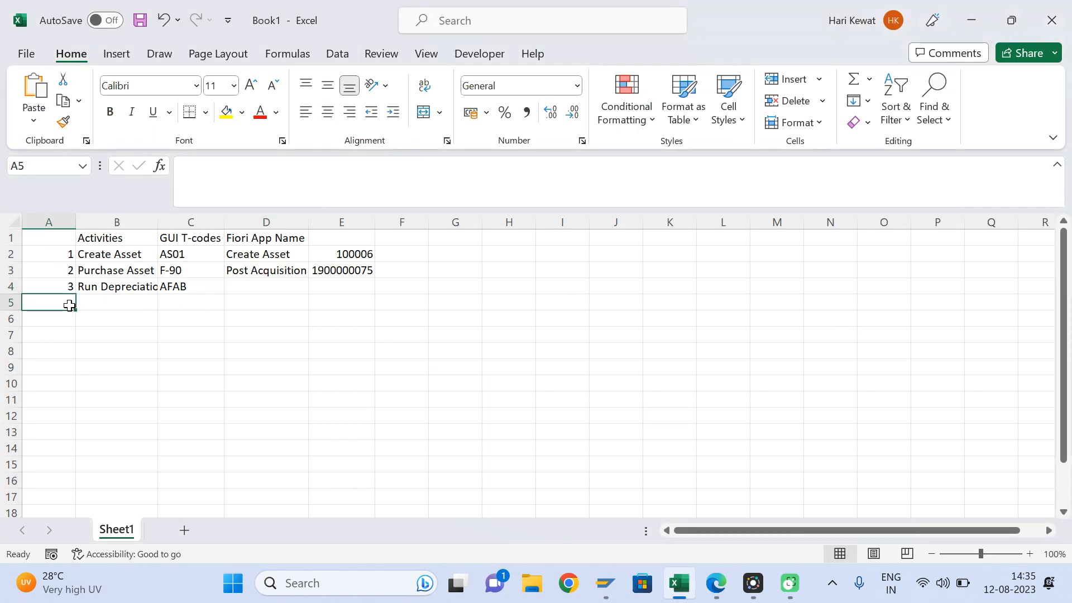
text(4)
key(Tab)
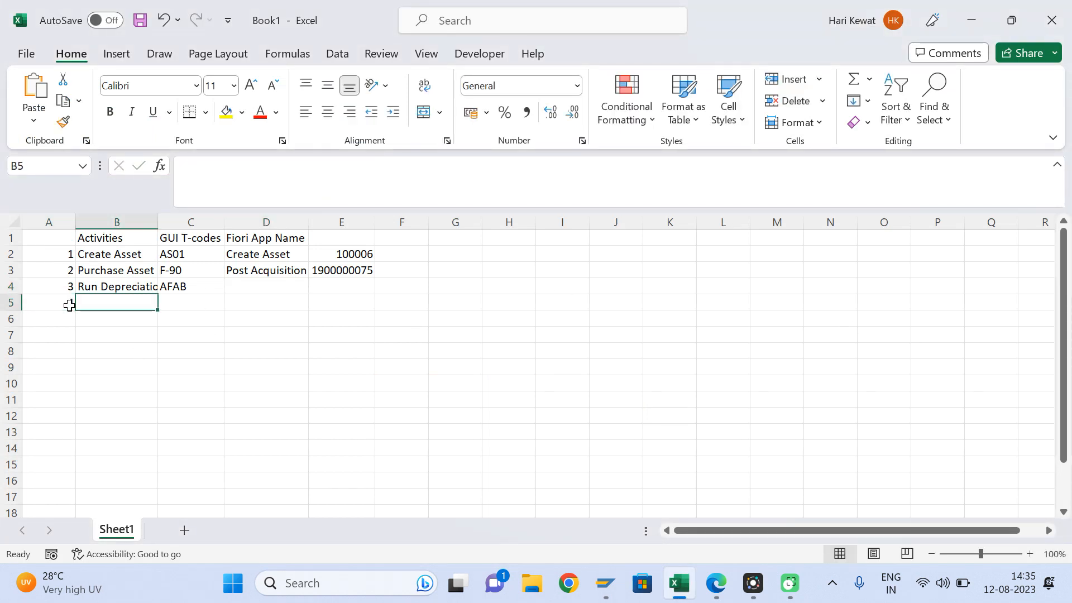
text(Asset)
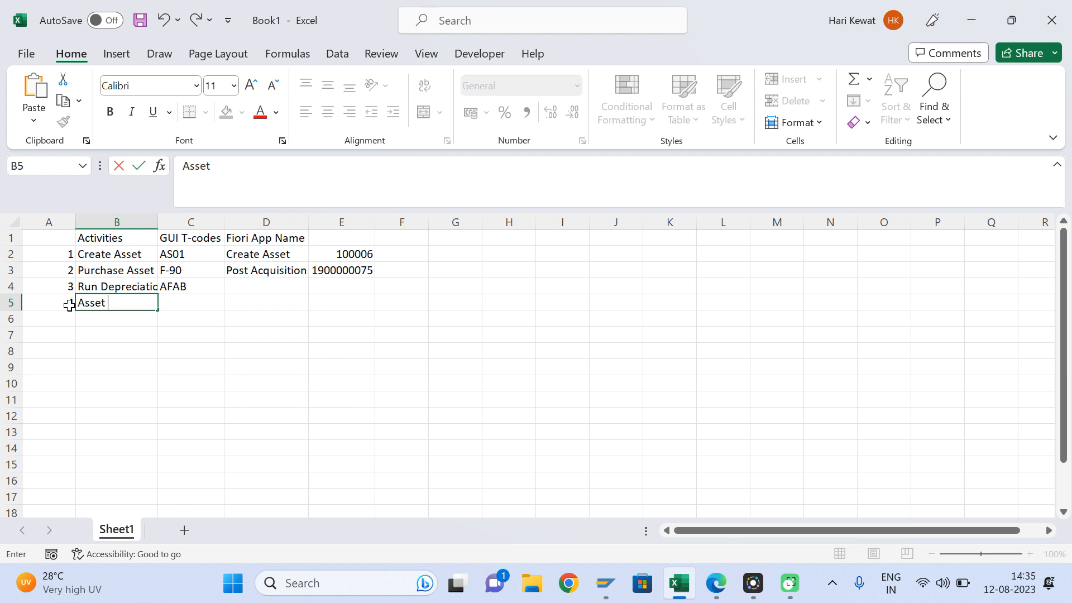
text( Explorer)
key(Tab)
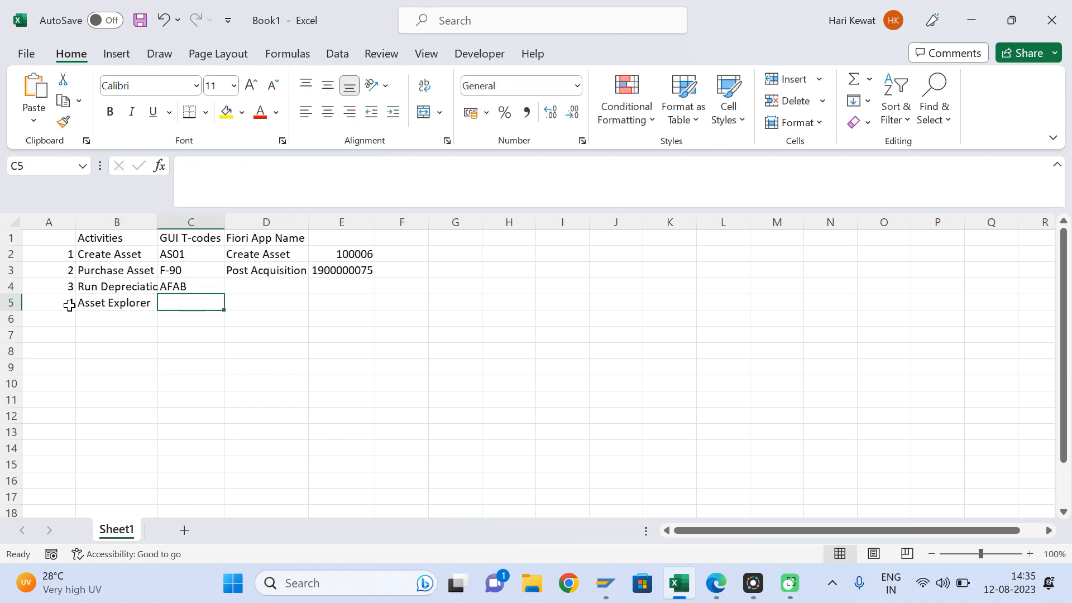
Enter AW01N as the GUI T-code and Asset Values as the Fiori app name for Asset Explorer.
text(AW01N)
key(Tab)
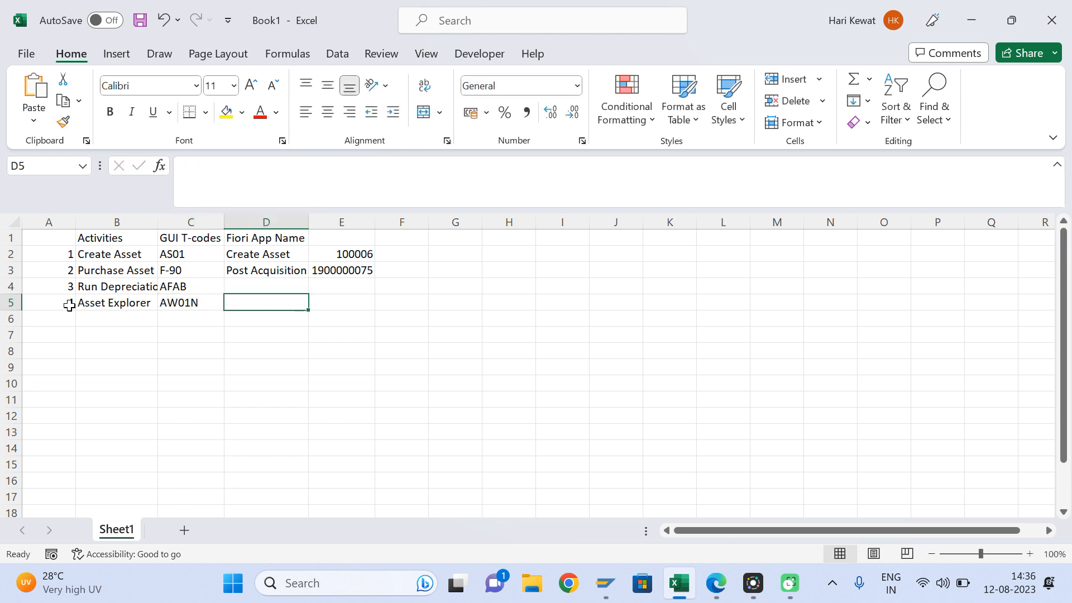
text(Asset )
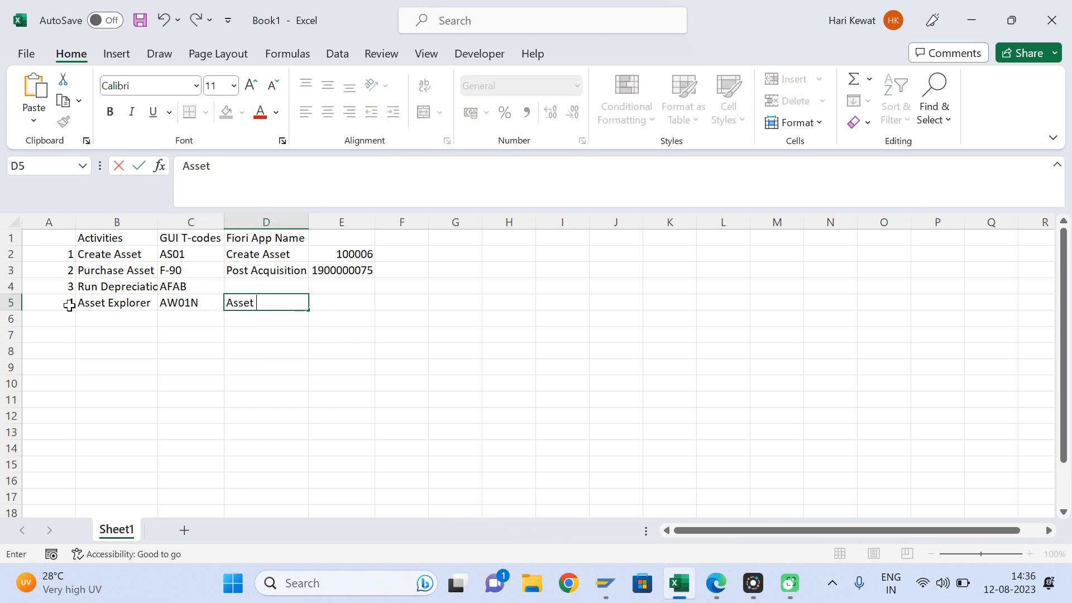
text(Vala)
text(ue)
text(s)
key(Return)
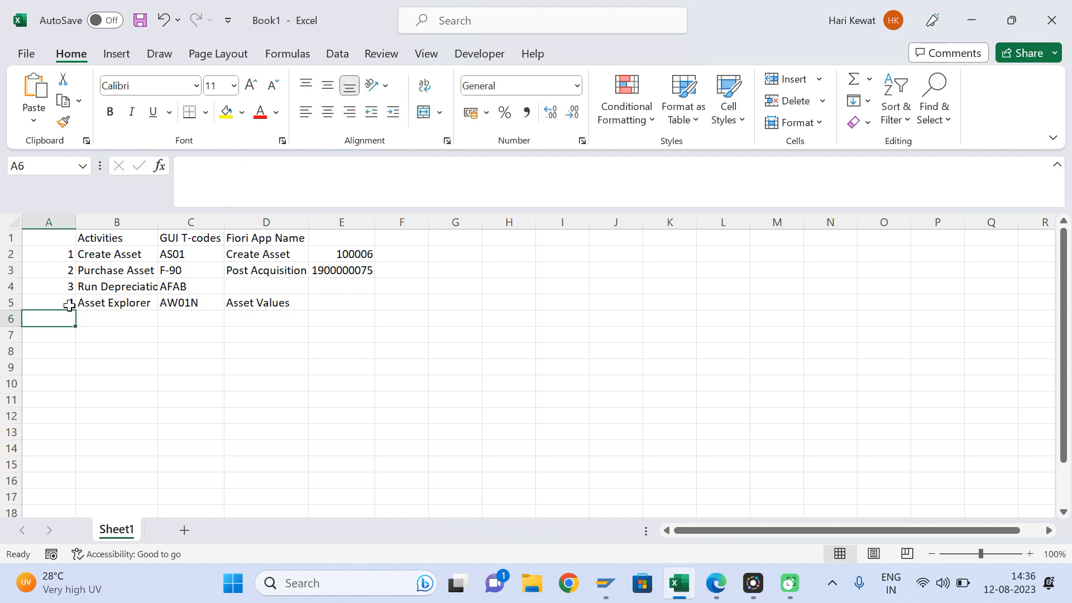
Fit the width of the Activities column to its contents.
double_click(159, 227)
click(235, 225)
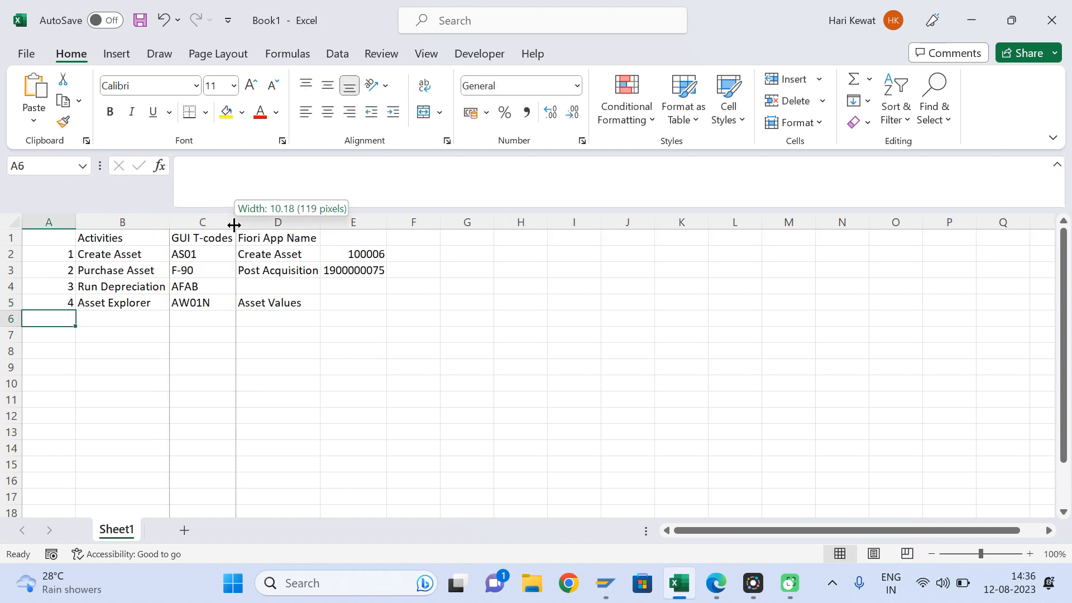
Review the logged activities and their GUI T-codes in the Excel table.
click(339, 282)
key(Left)
key(Left)
key(Left)
key(Left)
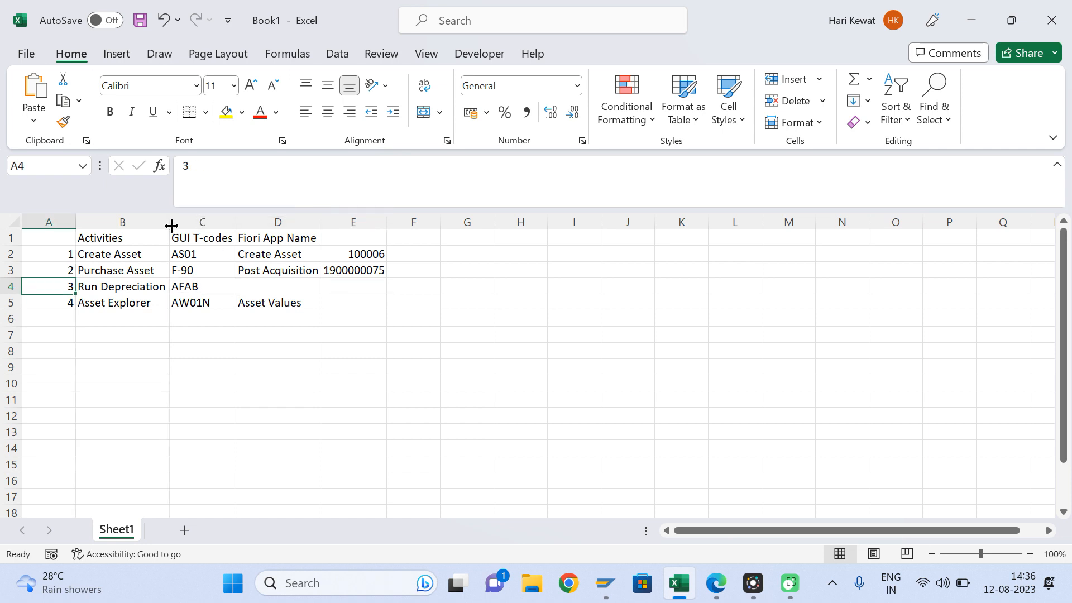
click(221, 267)
key(Down)
key(Down)
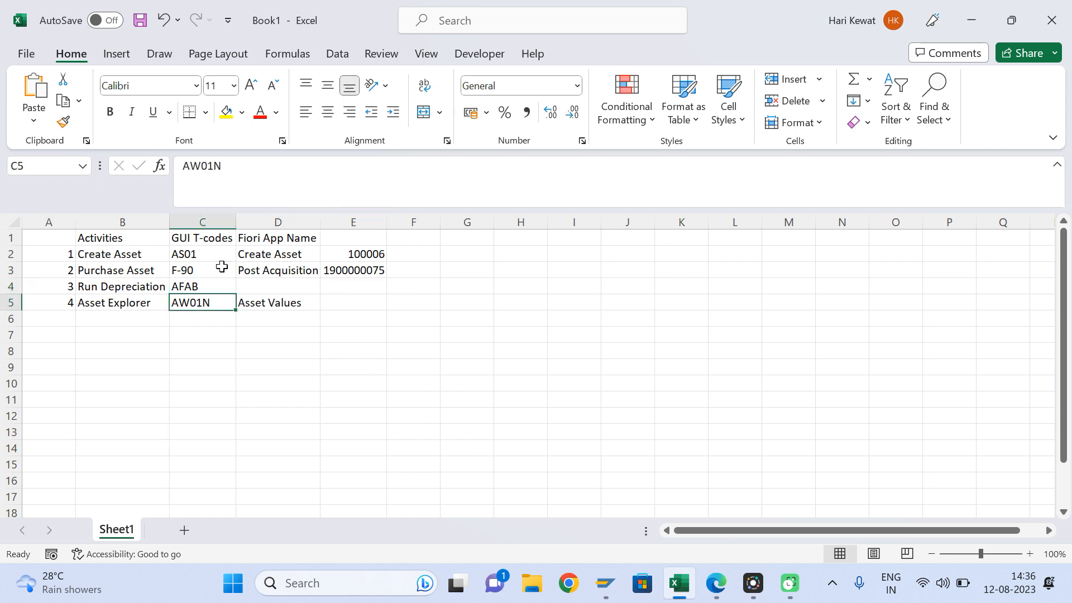
key(Up)
key(Up)
key(Up)
key(Up)
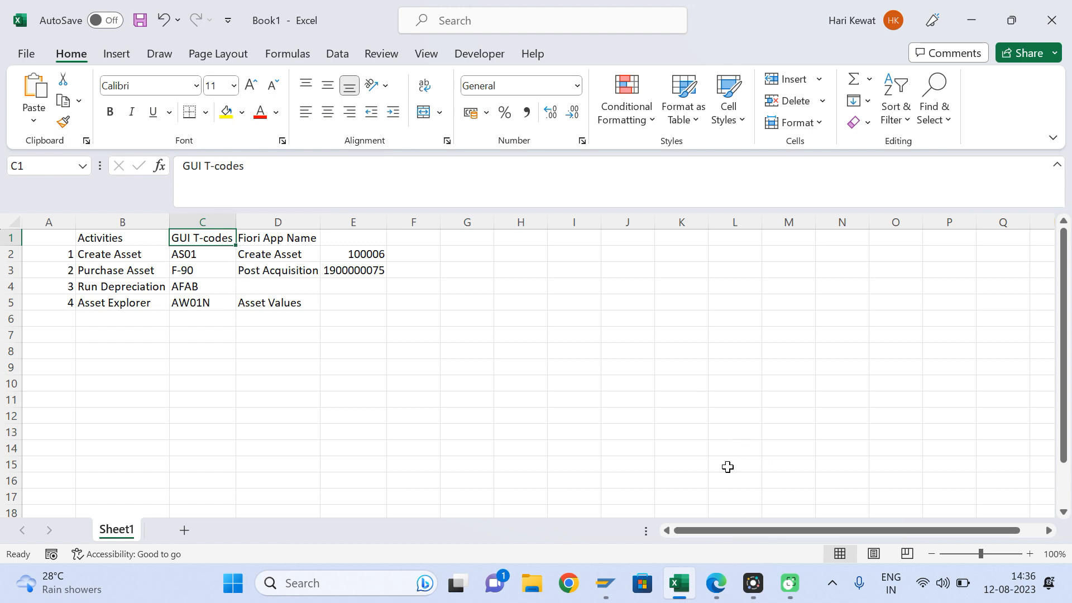
Switch to the browser and compare the Asset Values app entry in the Fiori library with the Asset Explorer page.
click(717, 583)
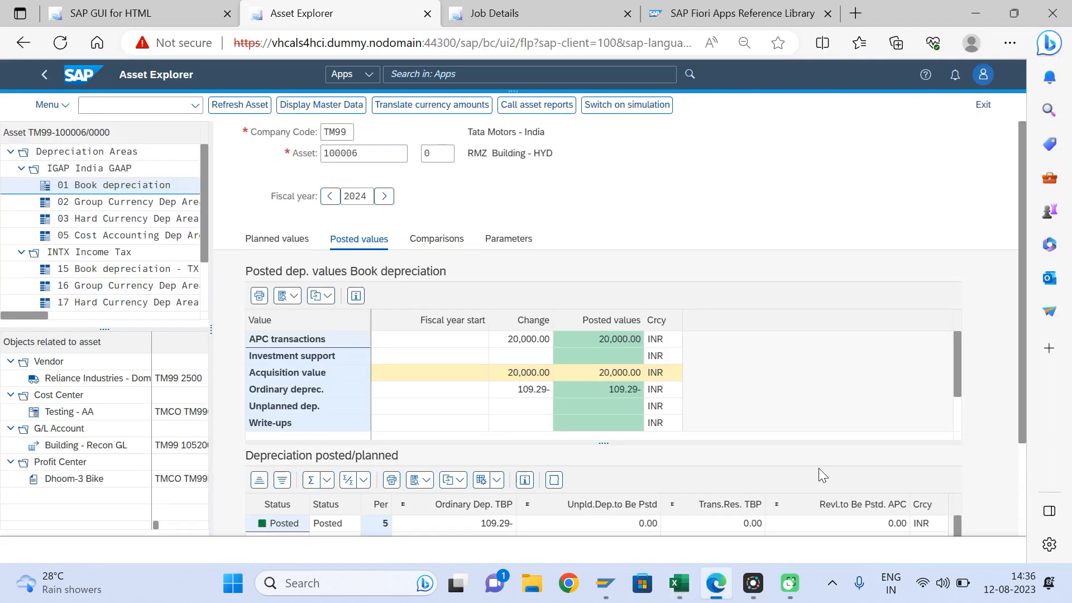
click(749, 7)
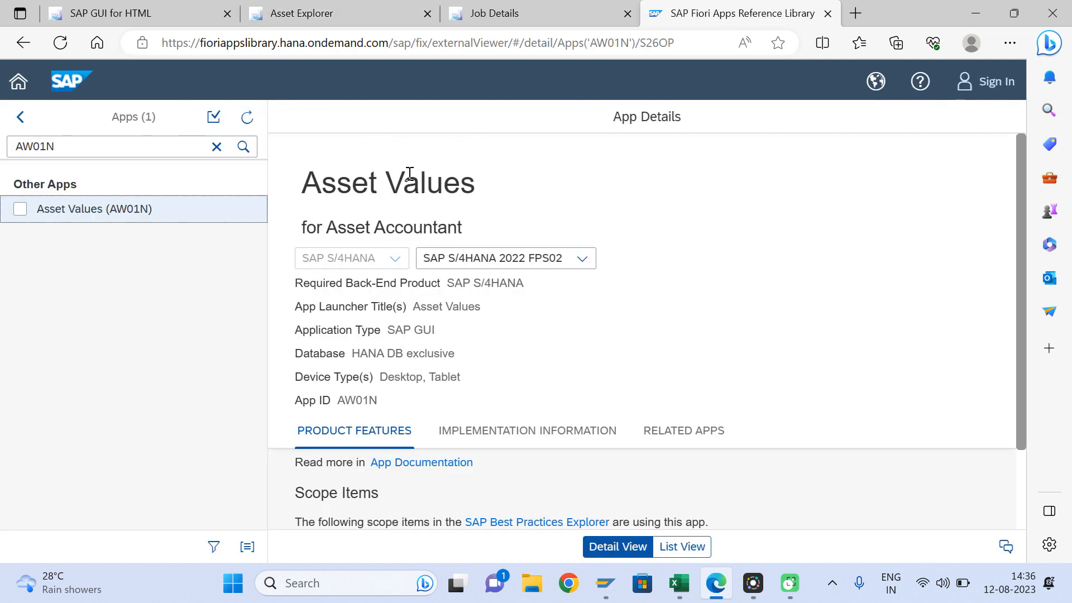
click(337, 12)
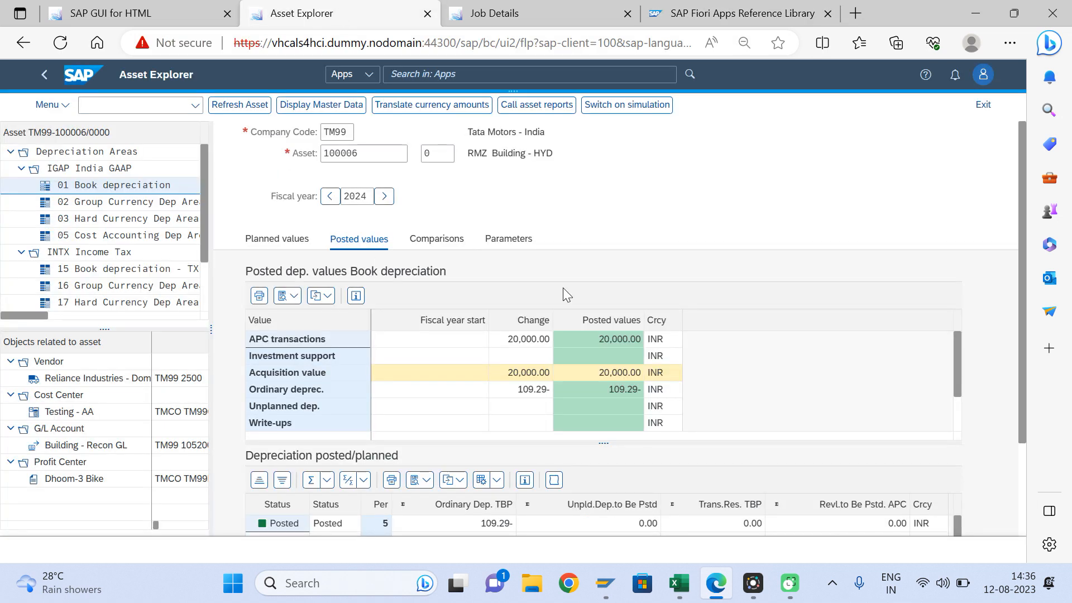